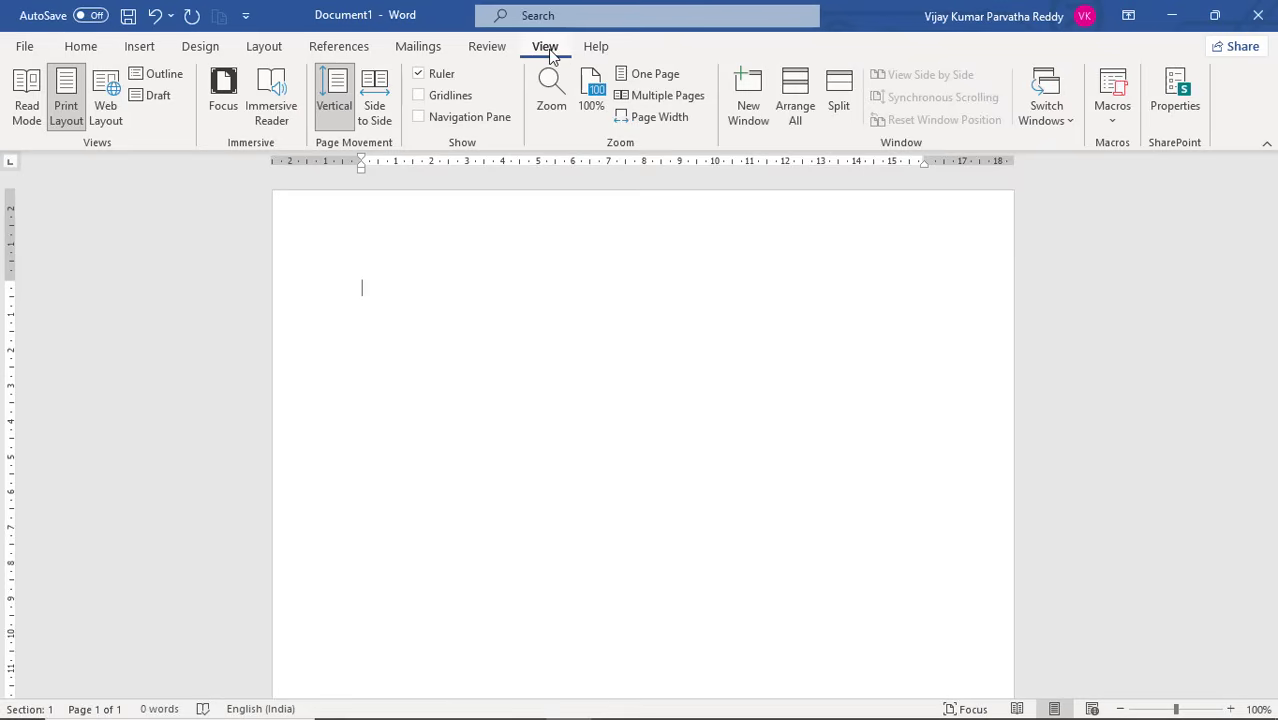
# Hide the ruler and display it again
pyautogui.click(420, 74)
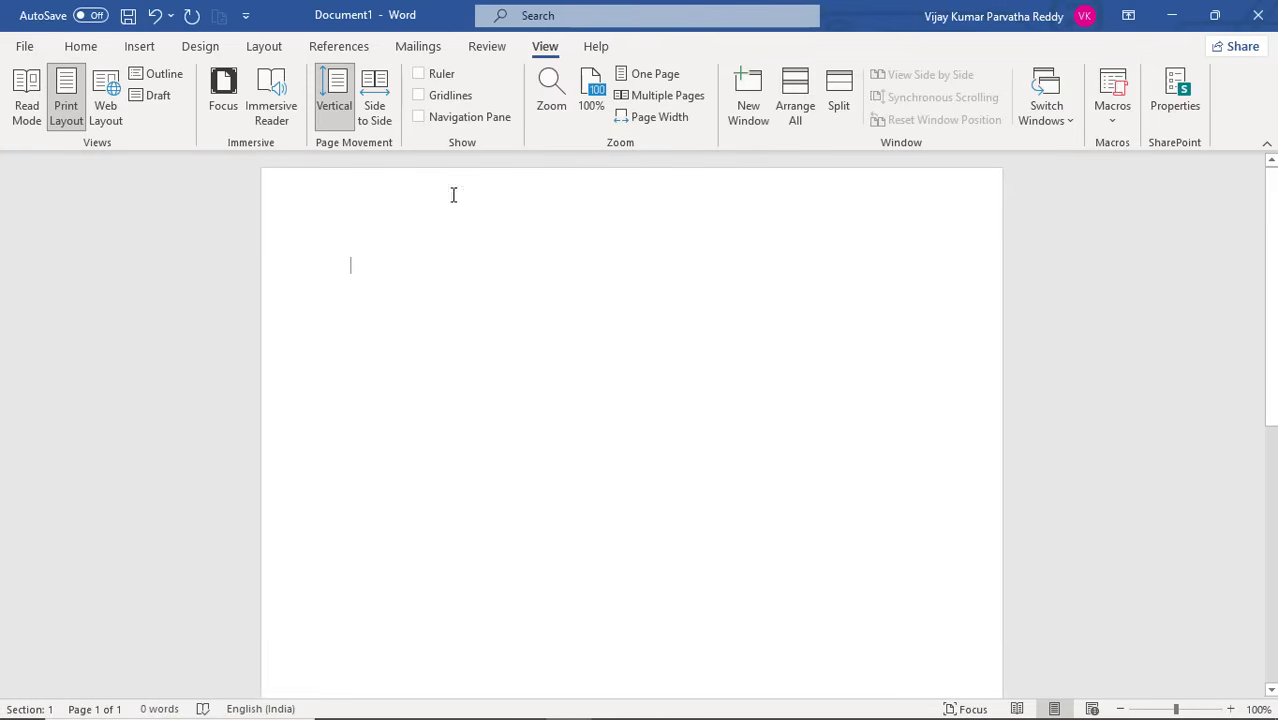
pyautogui.click(420, 74)
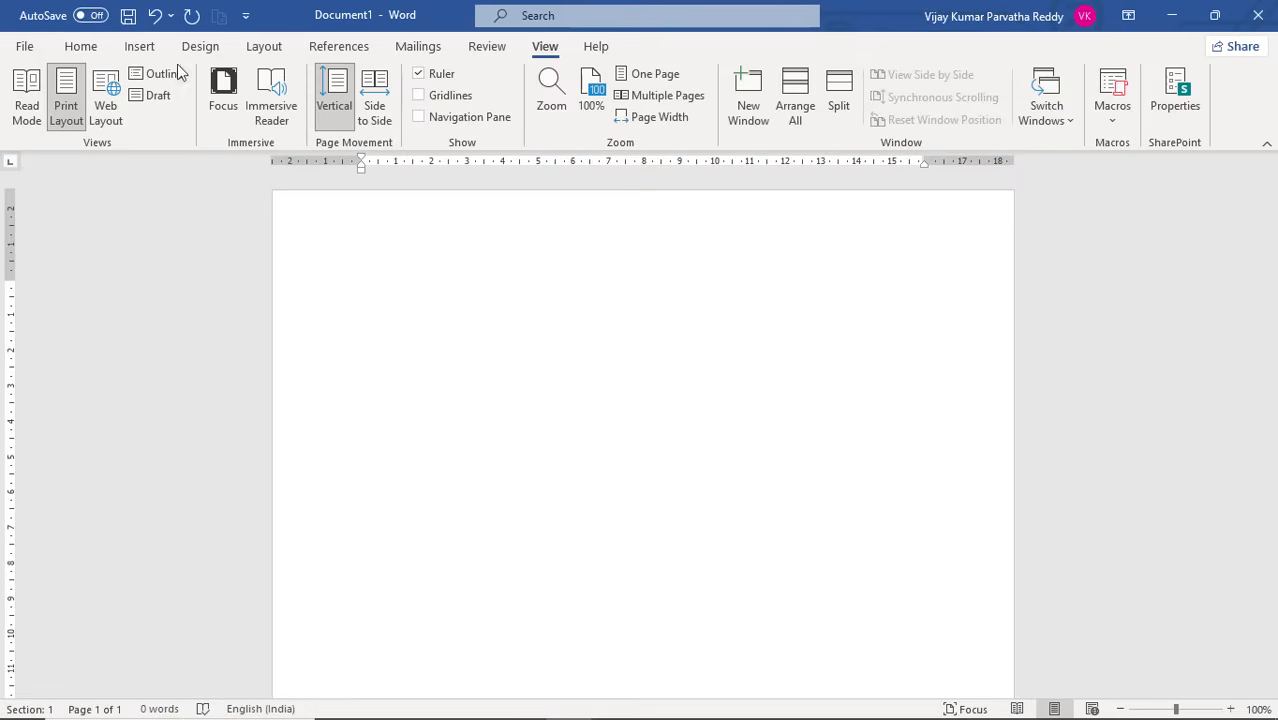
# Open the paragraph's tab stop settings to review the default tab stops, alignment and leader options, and close them without changes
pyautogui.click(266, 50)
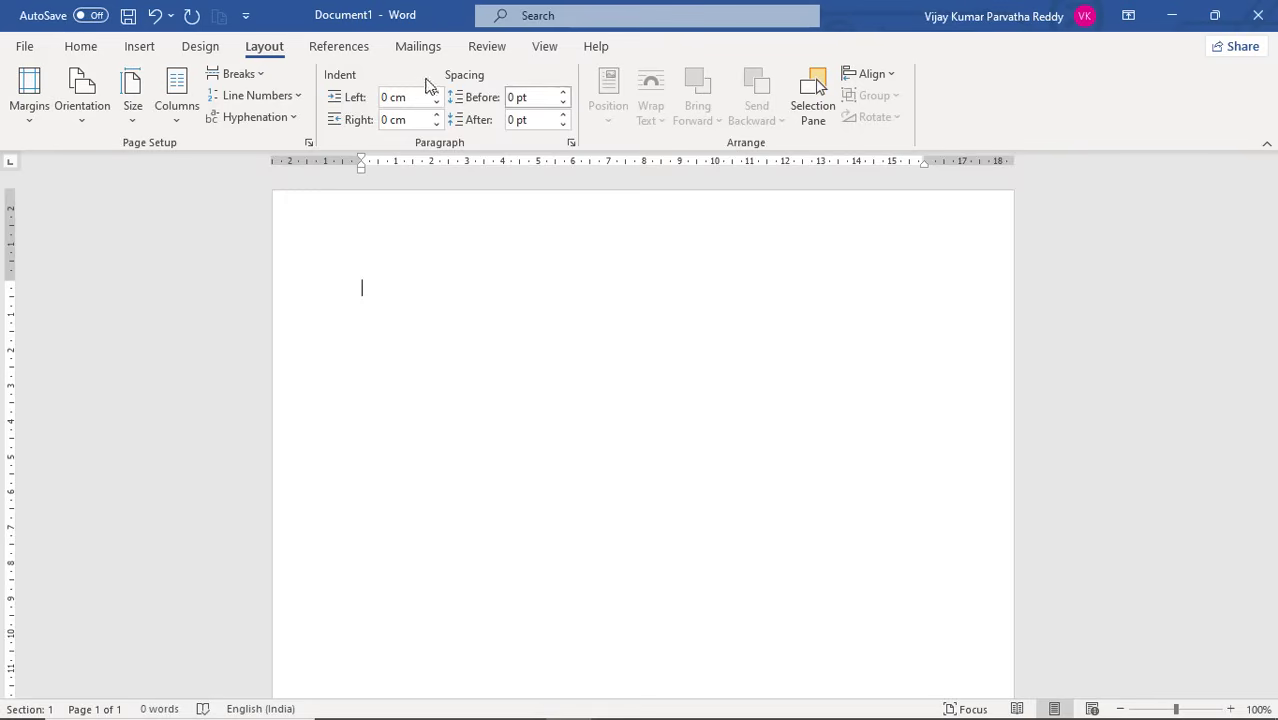
pyautogui.click(572, 146)
pyautogui.moveTo(620, 152); pyautogui.dragTo(545, 144)
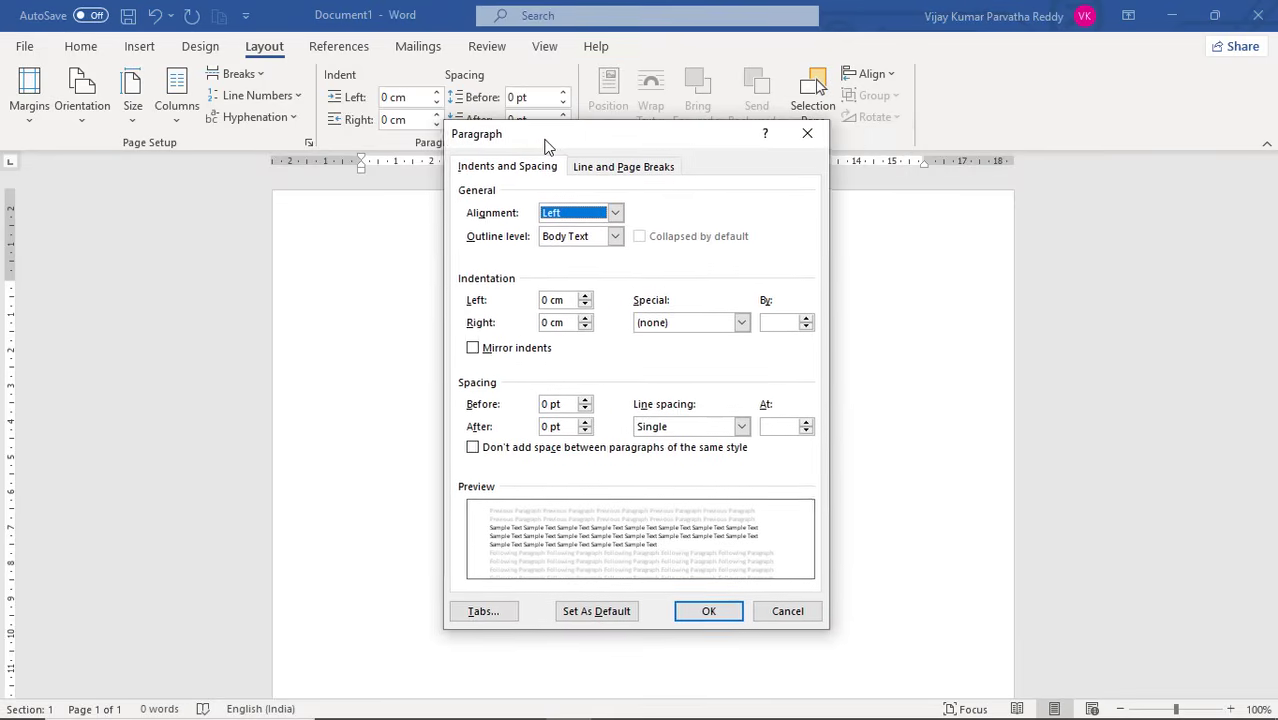
pyautogui.click(489, 614)
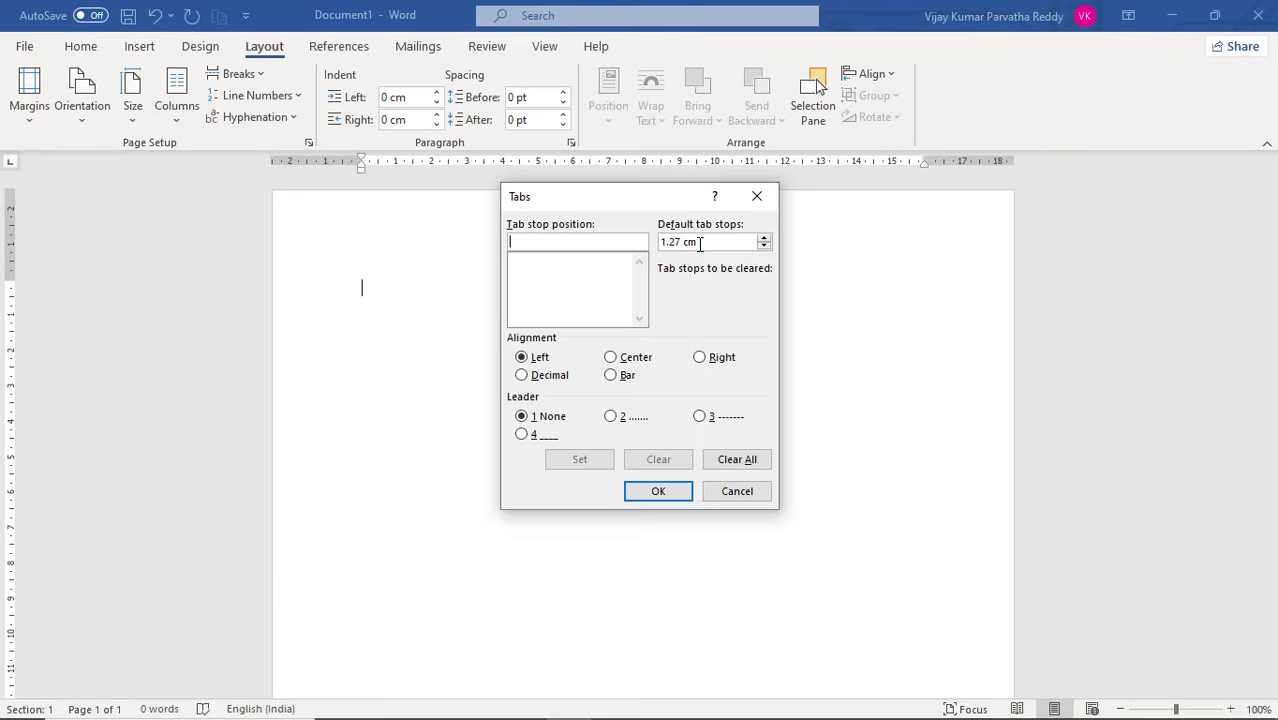
pyautogui.click(737, 494)
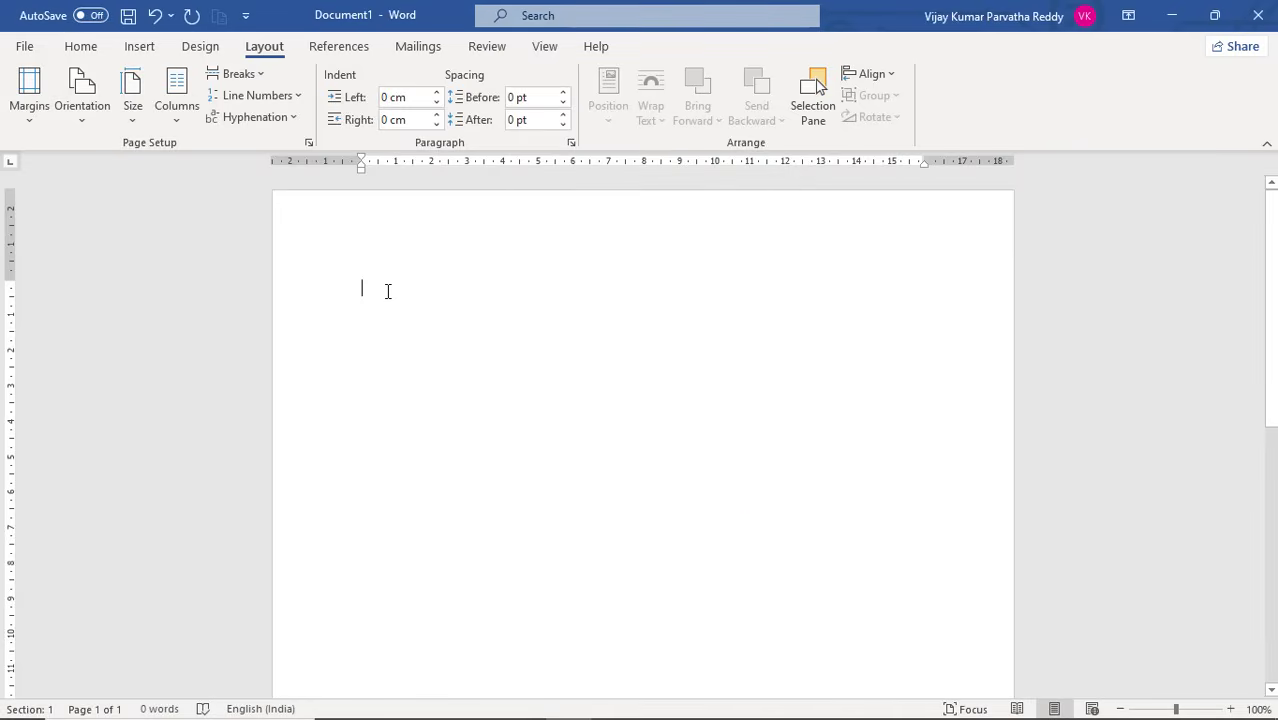
# Enter the sample text "Hello world" on the first line of the document and add tabs after it
pyautogui.write('Hello w')
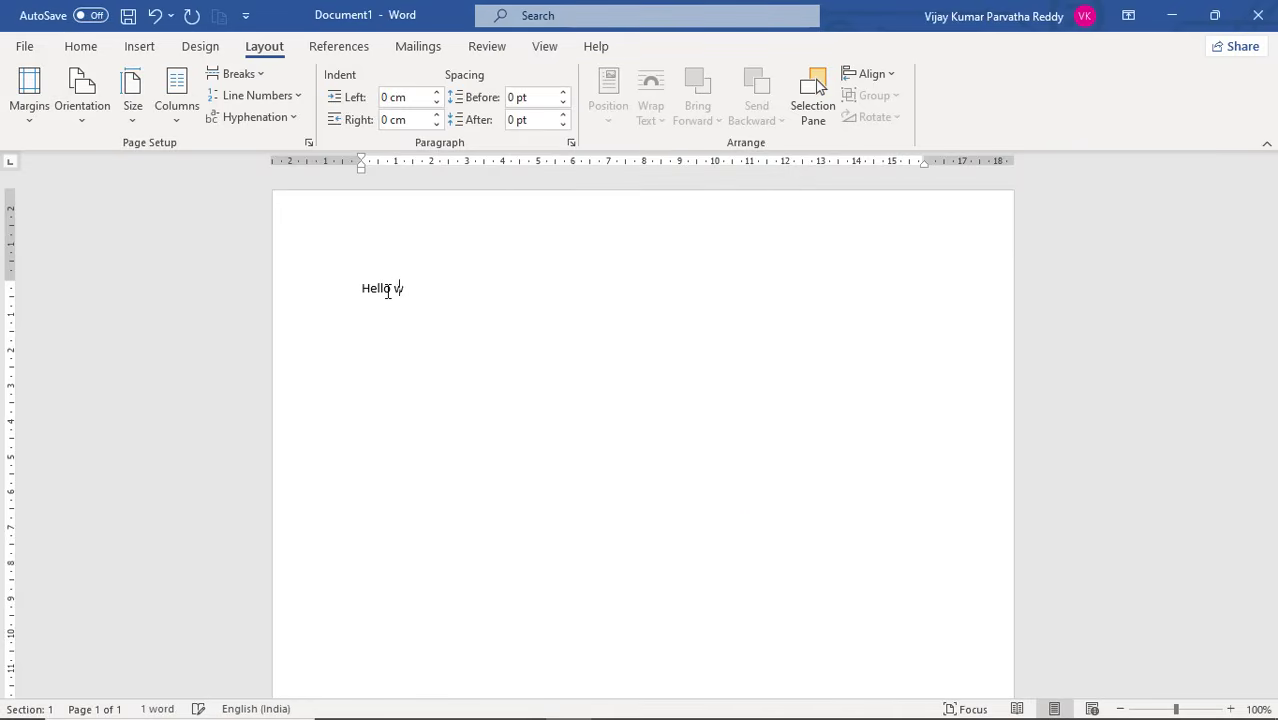
pyautogui.write('orld')
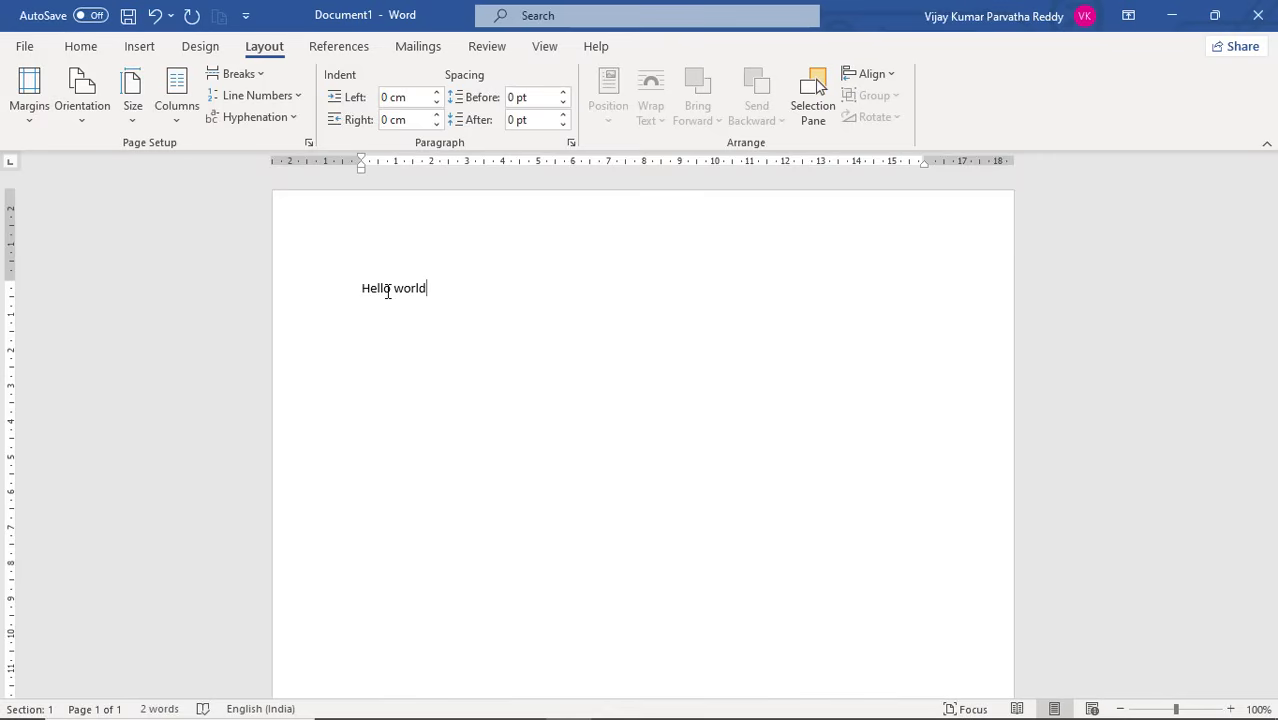
pyautogui.press('Tab')
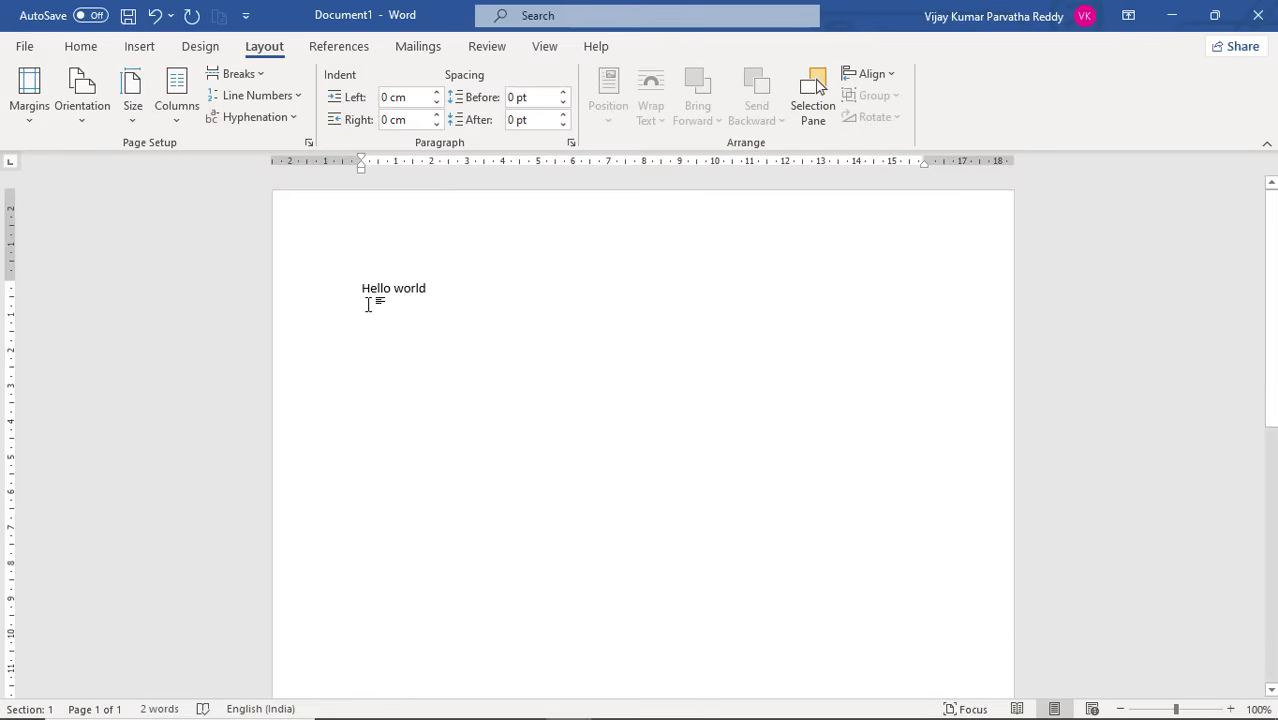
pyautogui.press('Tab')
pyautogui.press('Tab')
# Apply a one-tab first-line indent to the "Hello world" paragraph, remove it, and apply it again
pyautogui.doubleClick(361, 288)
pyautogui.click(372, 322)
pyautogui.press('Tab')
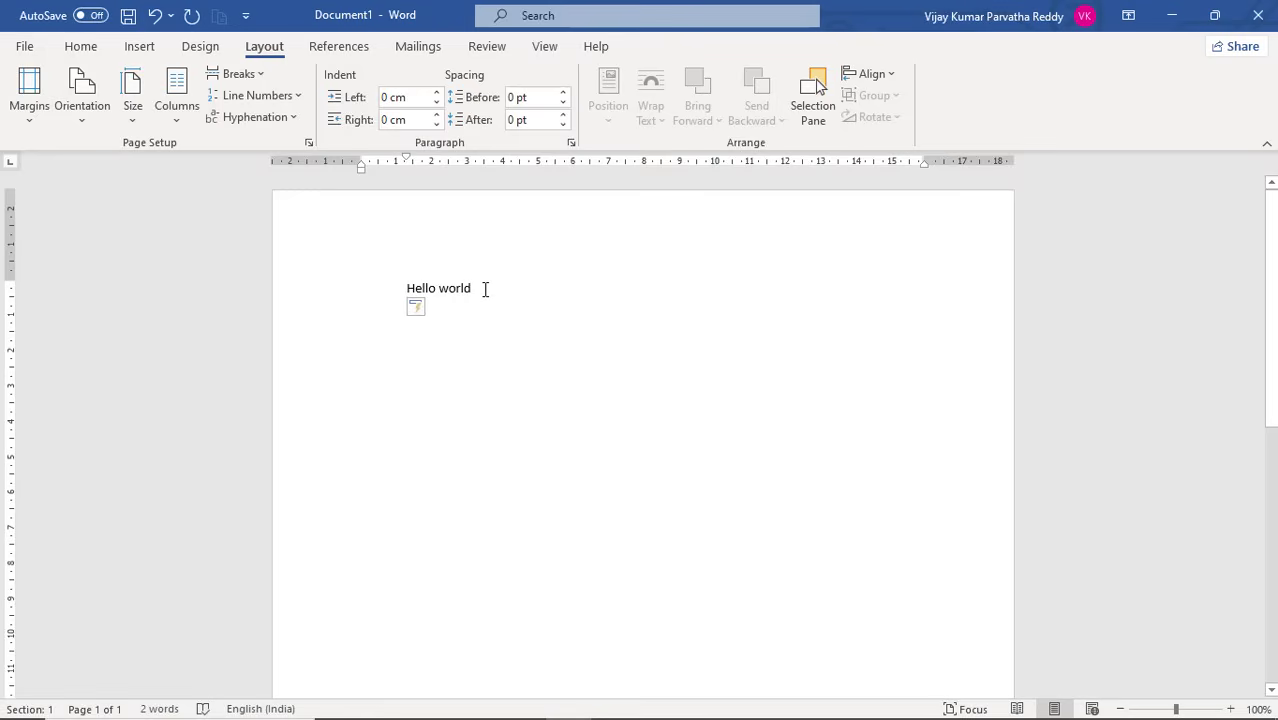
pyautogui.press('BackSpace')
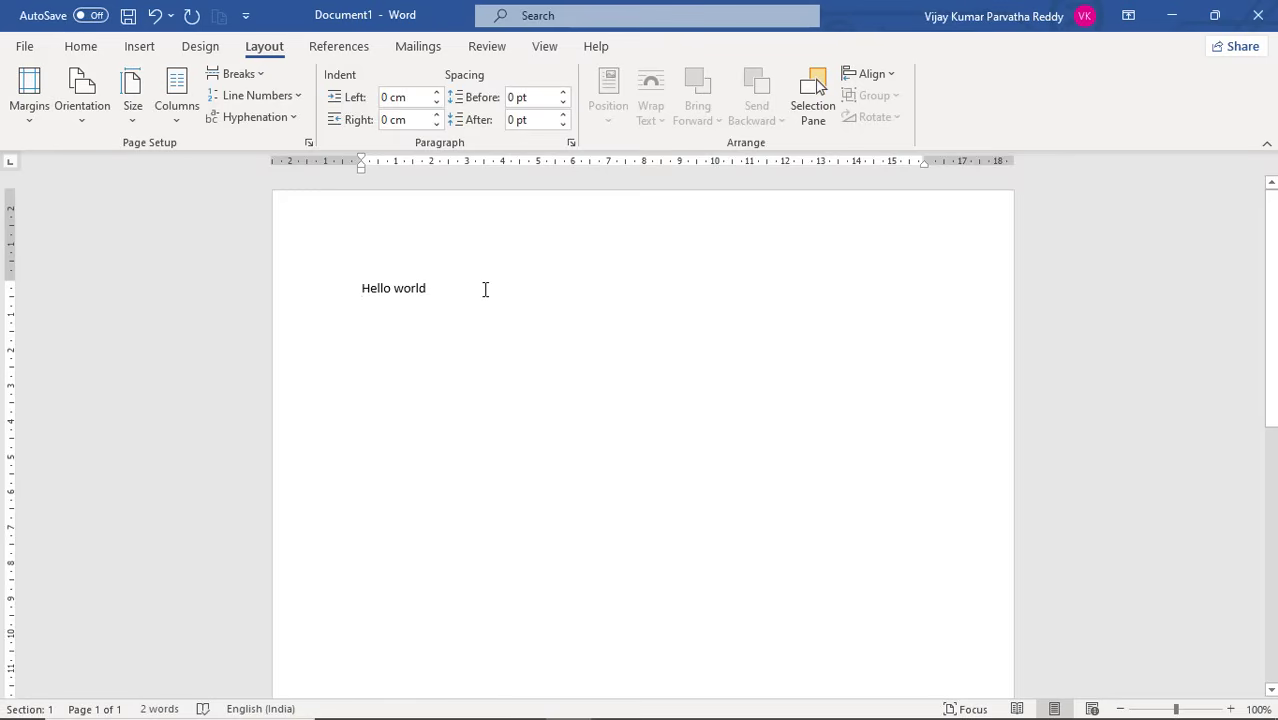
pyautogui.press('Tab')
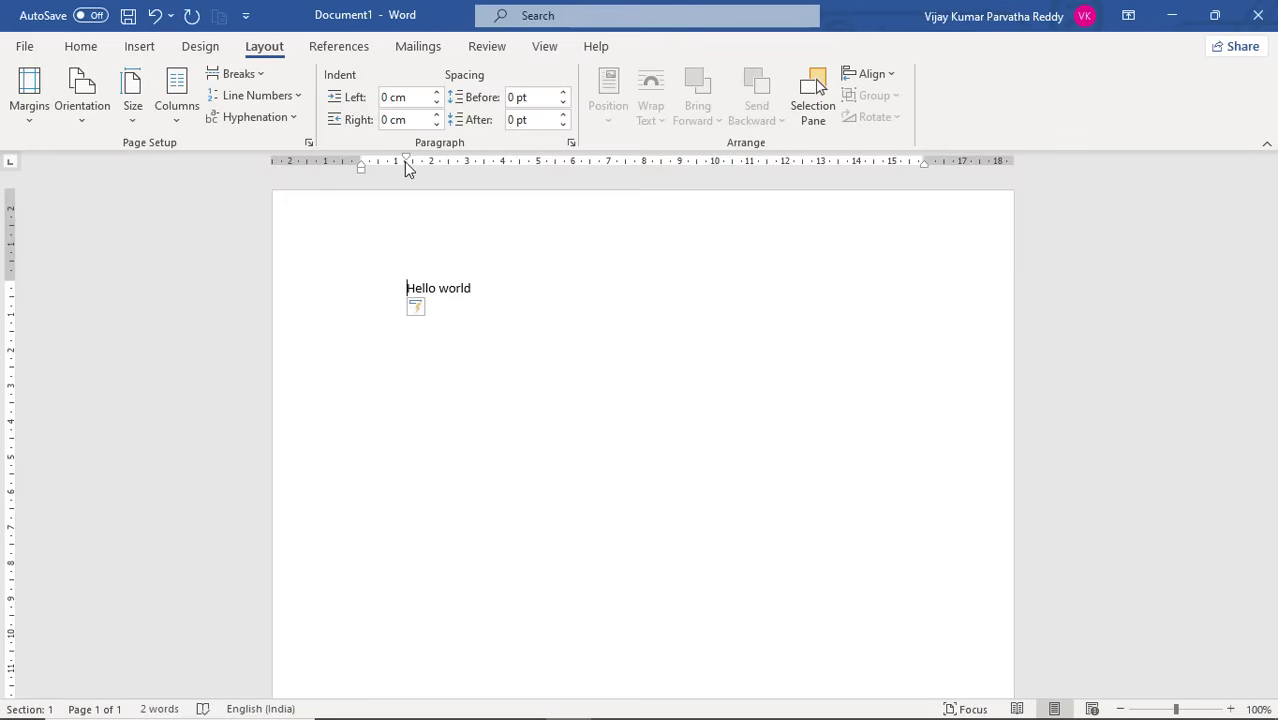
# Increase the left indent of the "Hello world" paragraph to 3.81 cm
pyautogui.hotkey('ctrl', 'm')
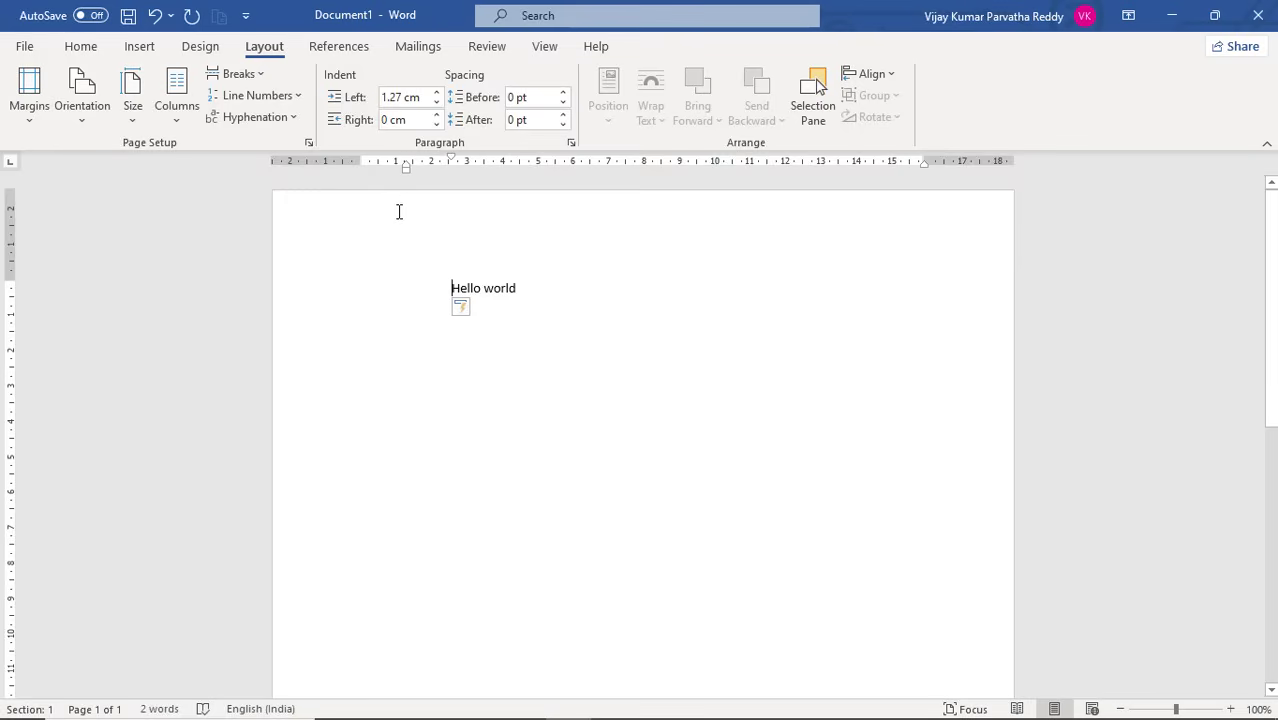
pyautogui.hotkey('ctrl', 'm')
pyautogui.hotkey('ctrl', 'm')
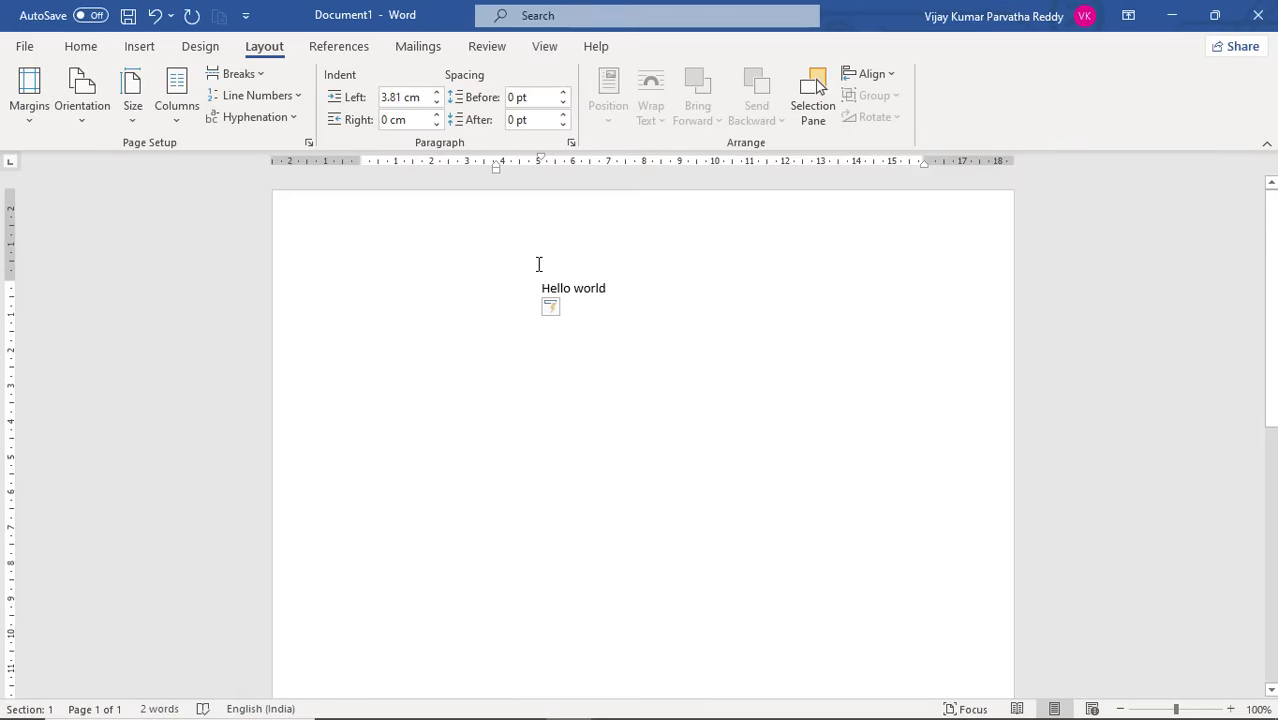
# Decrease the indent of the "Hello world" paragraph to 0 cm, including its first-line indent
pyautogui.hotkey('ctrl', 'shift', 'm')
pyautogui.hotkey('ctrl', 'shift', 'm')
pyautogui.hotkey('ctrl', 'shift', 'm')
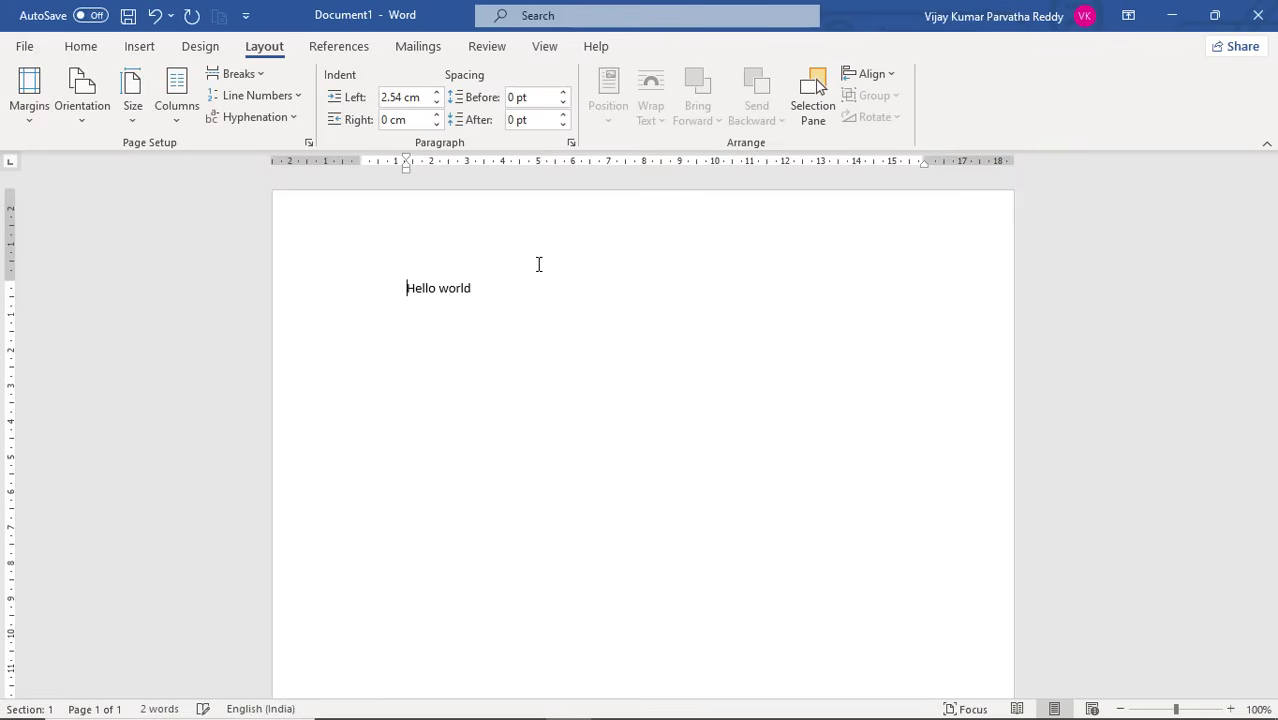
pyautogui.hotkey('ctrl', 'shift', 'm')
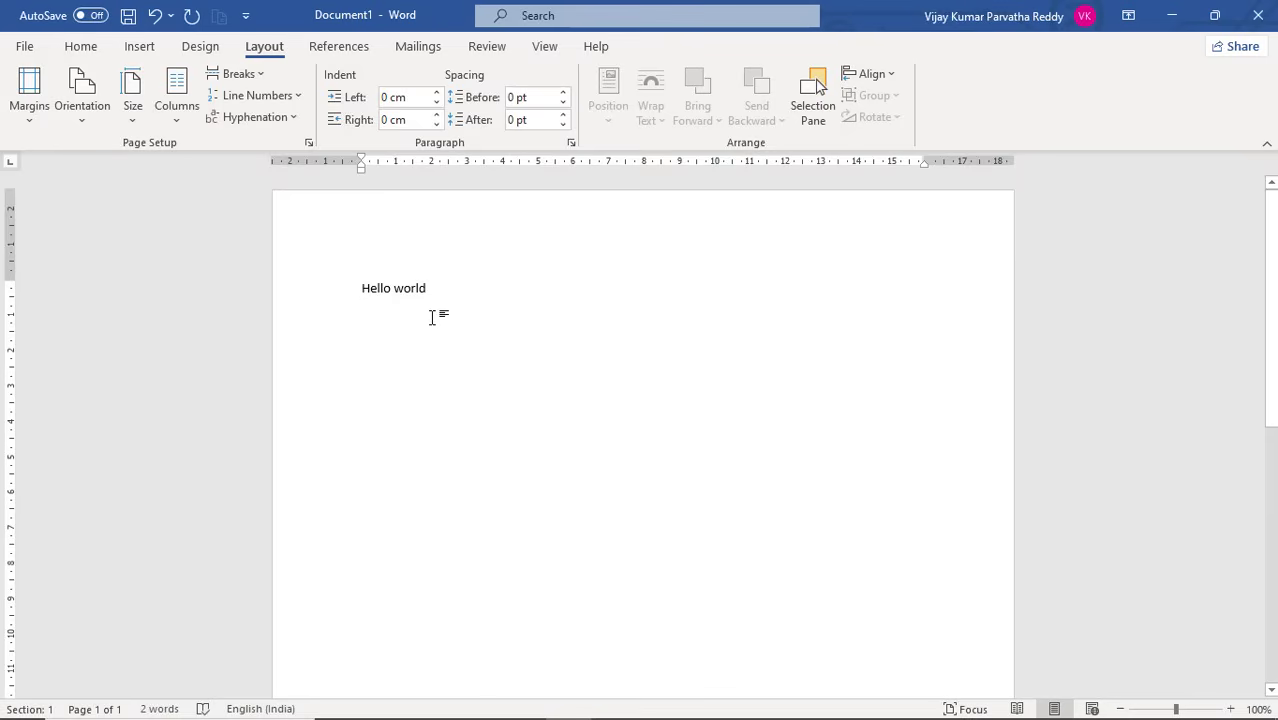
# Indent the "Hello world" line with repeated tabs to a 5.08 cm left indent plus a first-line indent
pyautogui.press('Tab')
pyautogui.press('Tab')
pyautogui.press('Tab')
pyautogui.press('Tab')
pyautogui.press('Tab')
pyautogui.press('Tab')
pyautogui.press('Tab')
pyautogui.press('Tab')
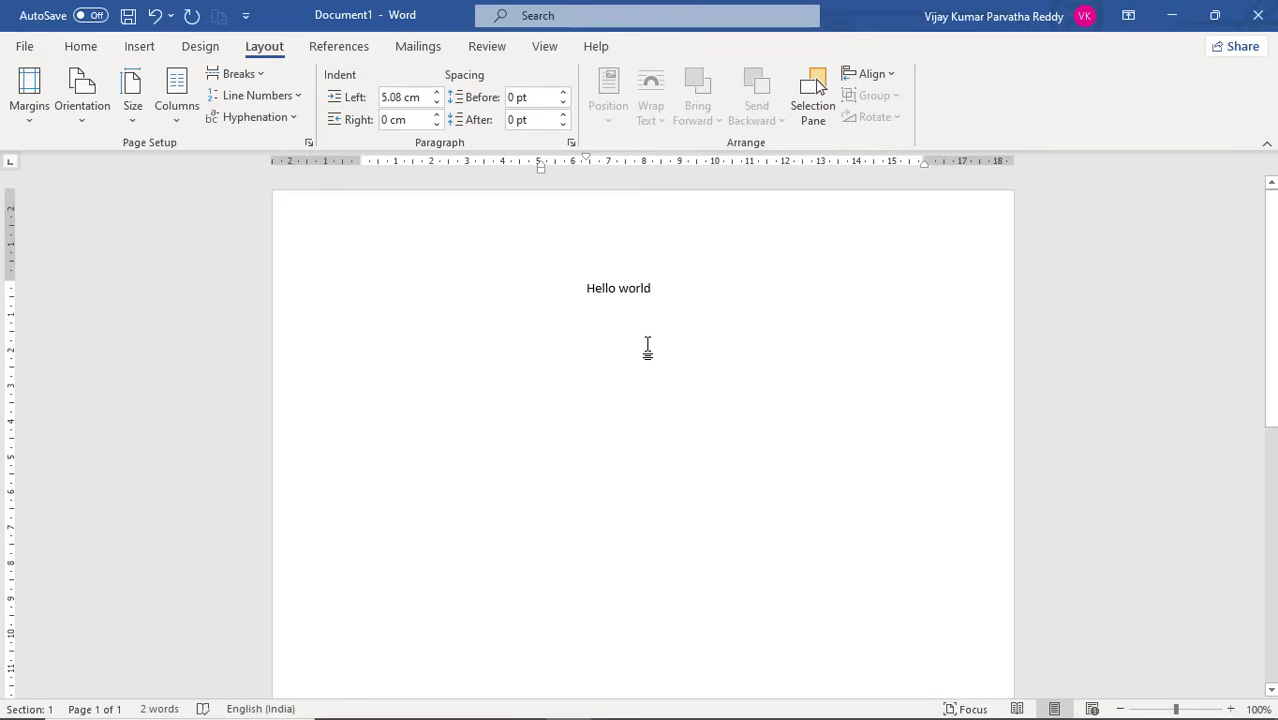
# Remove all indents from the "Hello world" line and delete its text
pyautogui.press('BackSpace')
pyautogui.press('BackSpace')
pyautogui.press('BackSpace')
pyautogui.press('BackSpace')
pyautogui.press('BackSpace')
pyautogui.press('BackSpace')
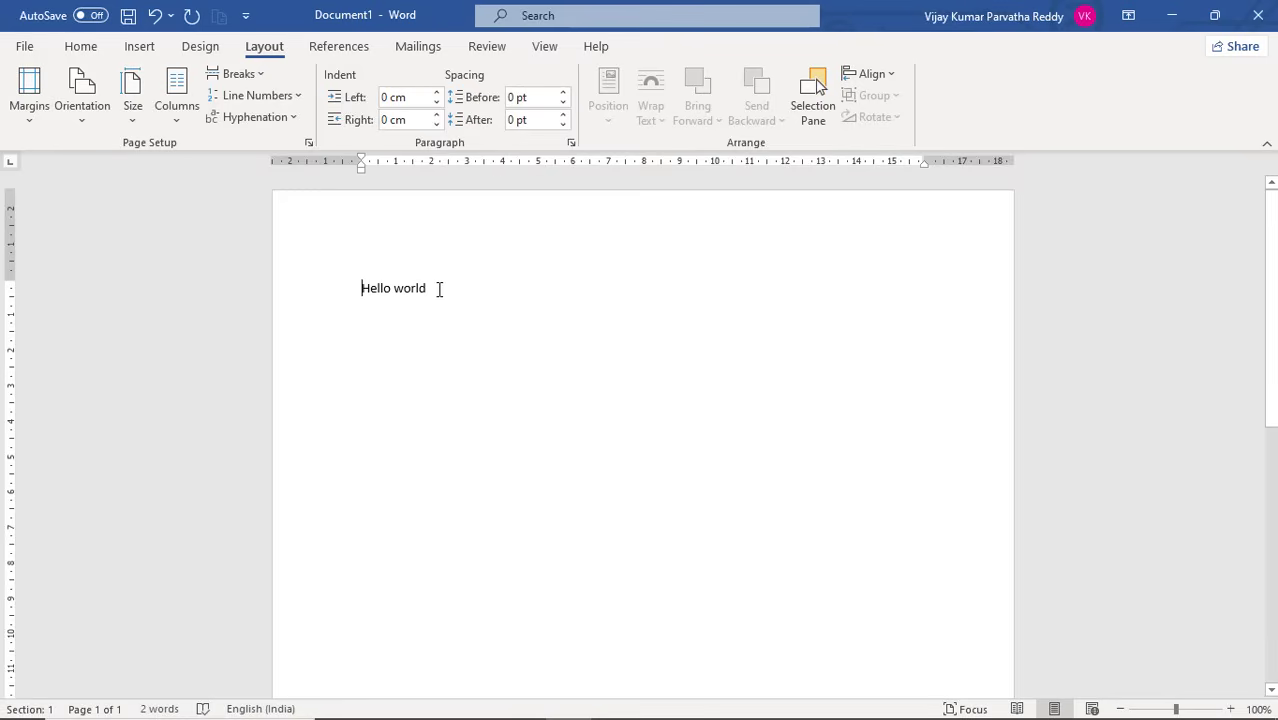
pyautogui.moveTo(433, 288); pyautogui.dragTo(356, 288)
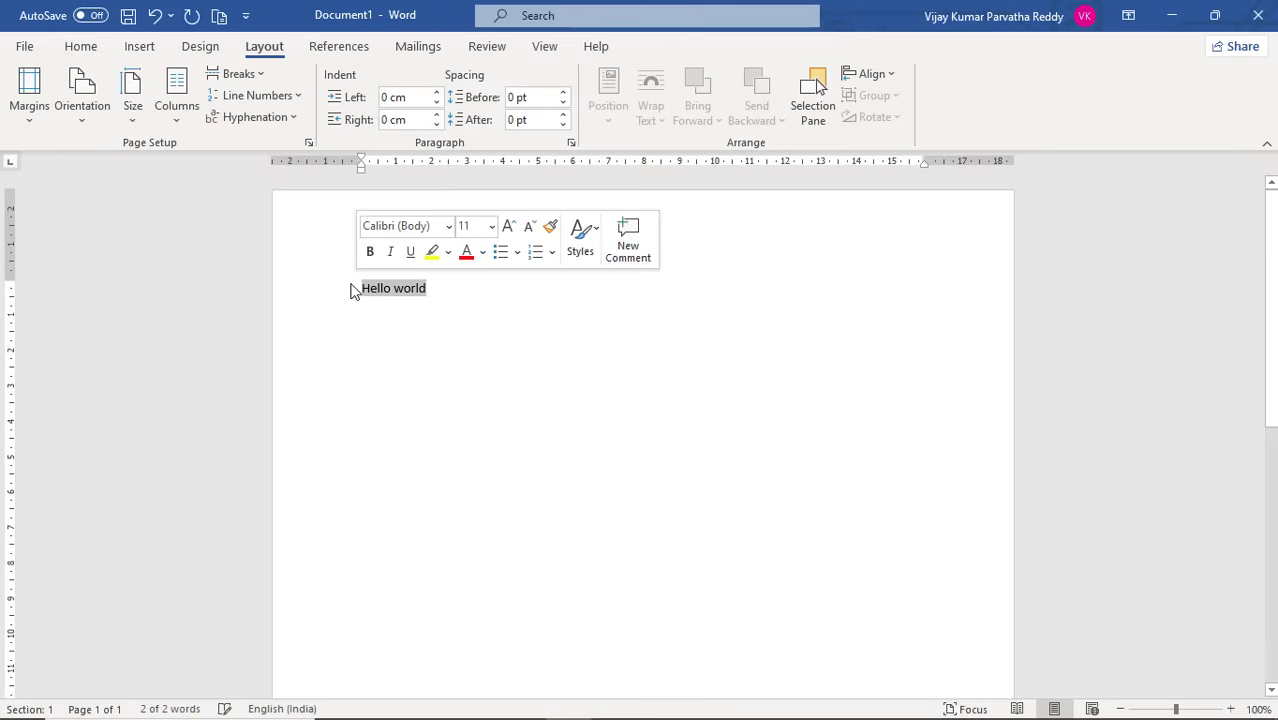
pyautogui.press('BackSpace')
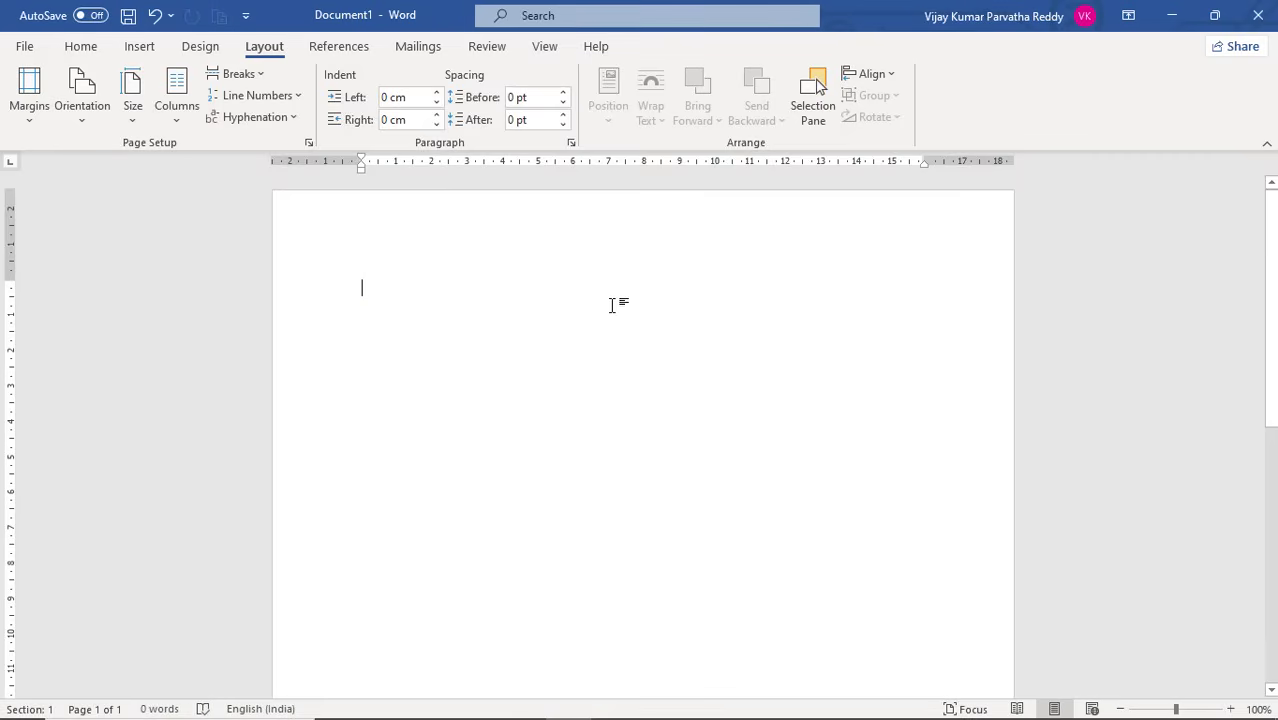
# Add a left-aligned tab stop at 8 cm with no leader to the empty paragraph
pyautogui.click(570, 142)
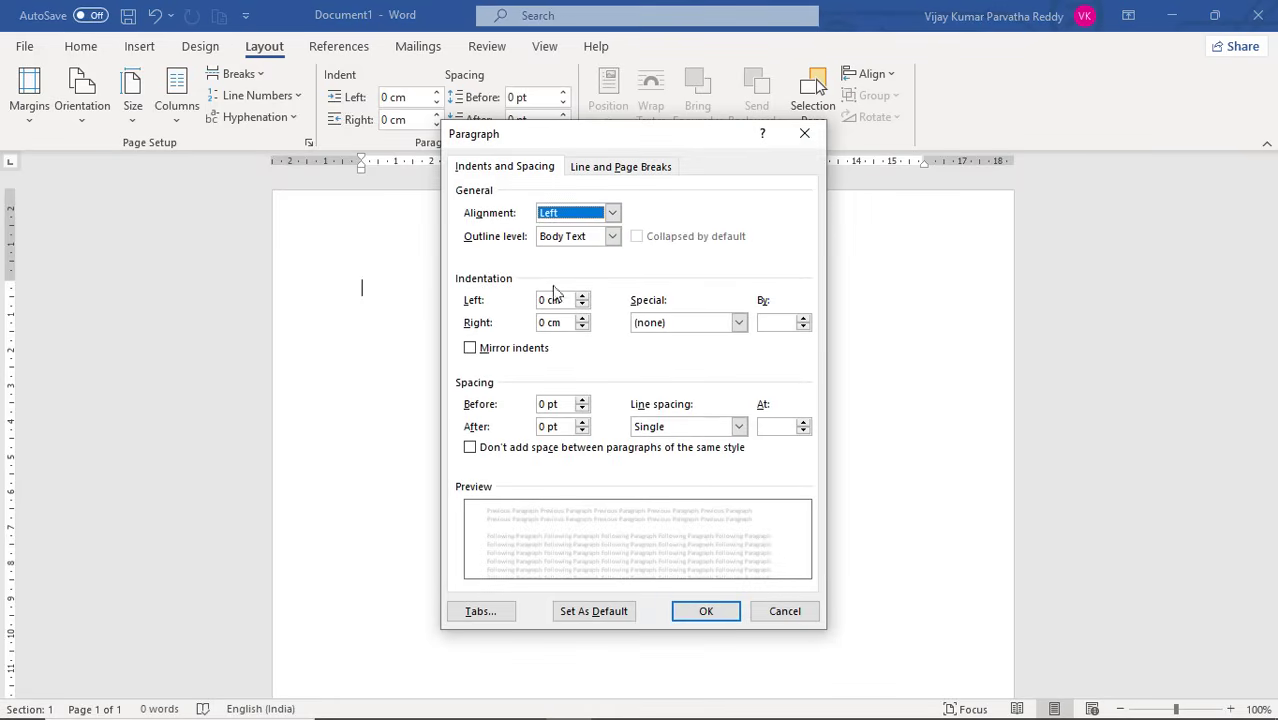
pyautogui.click(488, 611)
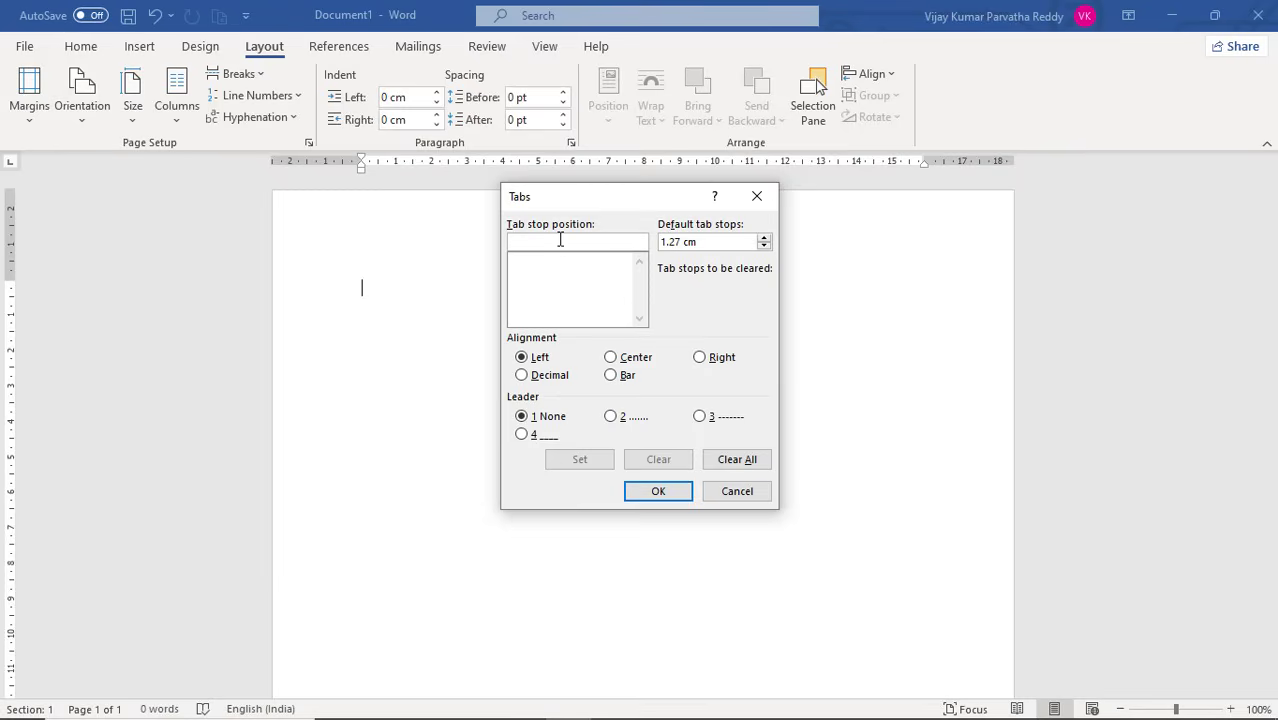
pyautogui.write('8')
pyautogui.click(659, 493)
pyautogui.click(674, 496)
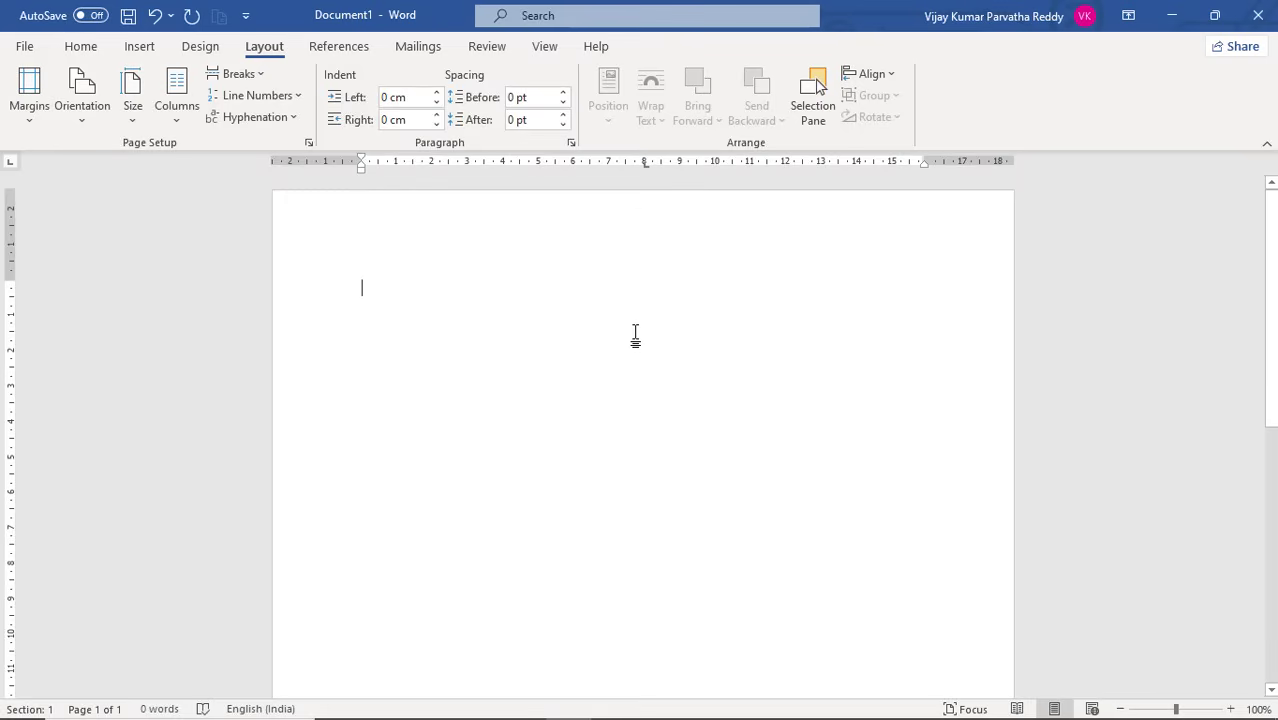
# Enter the label "Name" on the first line and place a colon at the 8 cm tab stop
pyautogui.write('N')
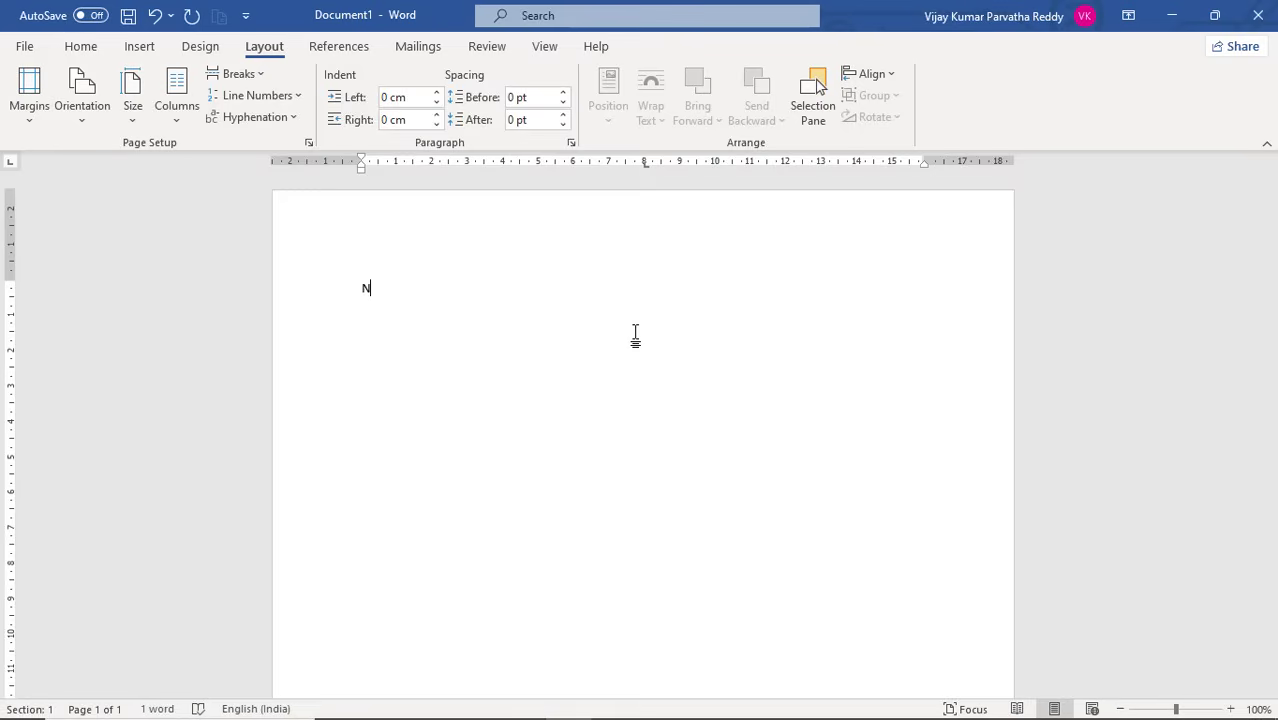
pyautogui.write('mae')
pyautogui.press('BackSpace')
pyautogui.press('BackSpace')
pyautogui.press('BackSpace')
pyautogui.write('ame')
pyautogui.press('Tab')
pyautogui.write(':')
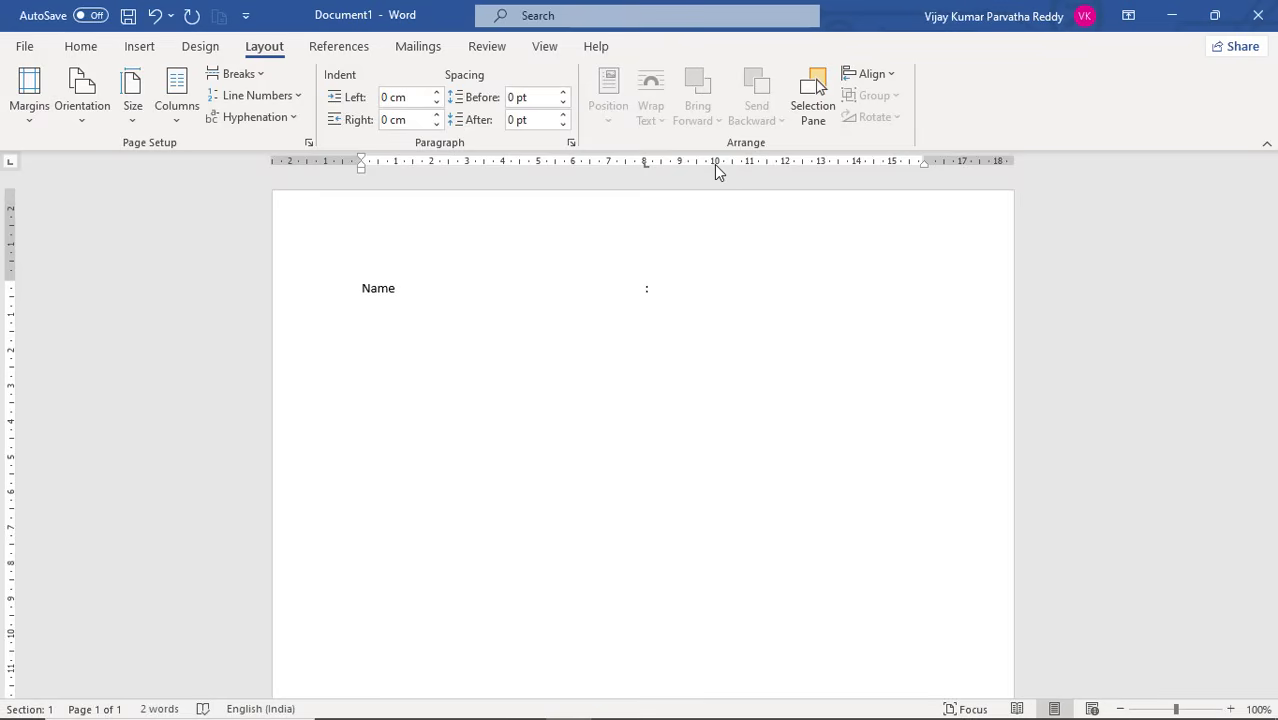
# Add a second left-aligned tab stop at 10 cm to the "Name" line
pyautogui.click(649, 288)
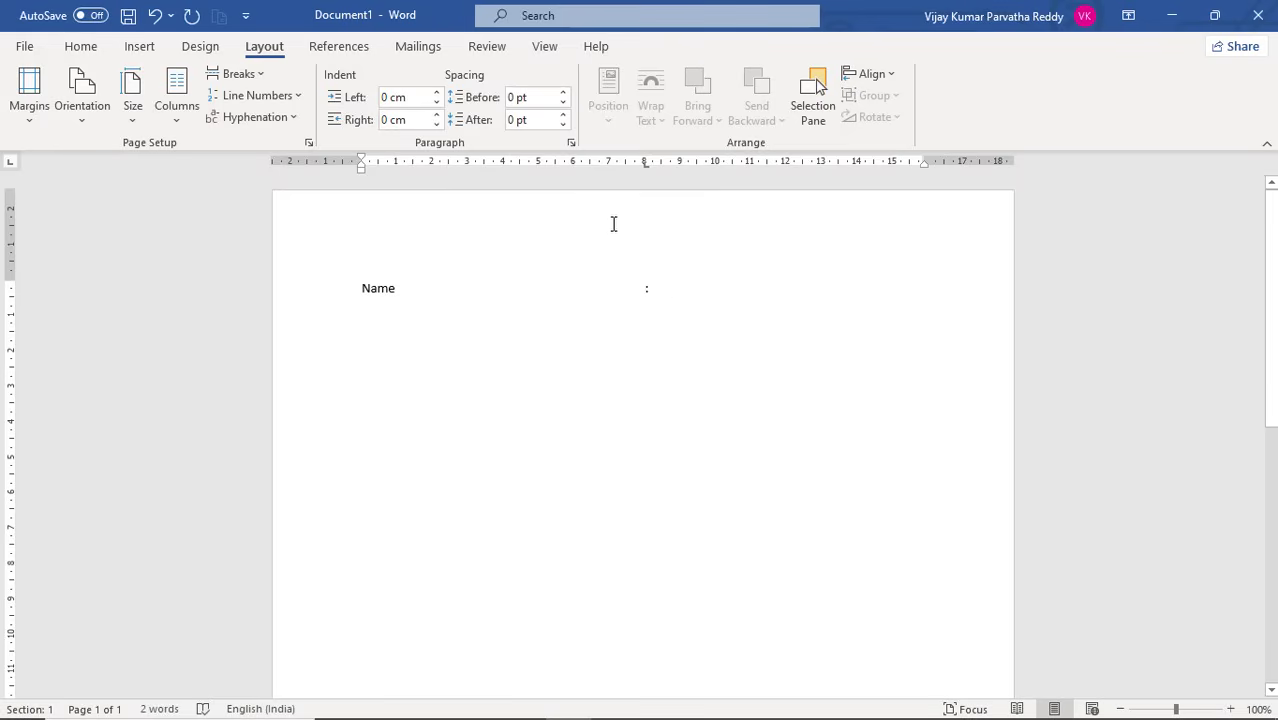
pyautogui.click(572, 144)
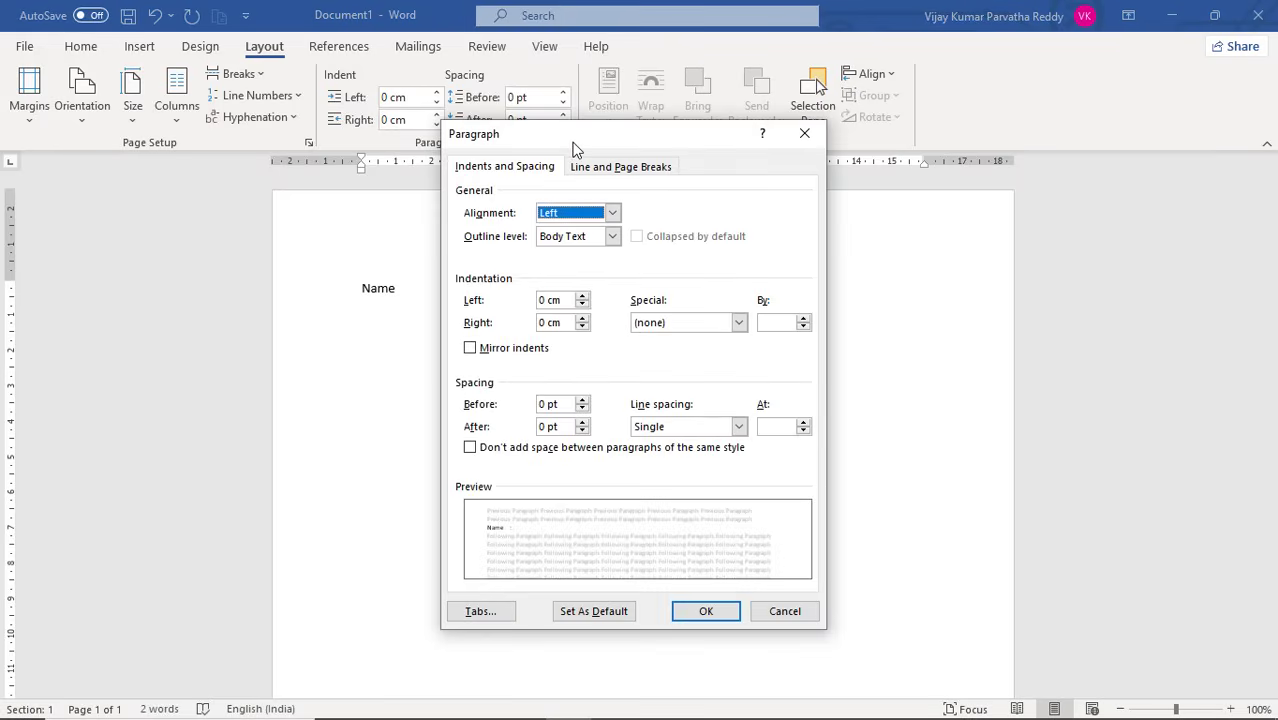
pyautogui.click(480, 611)
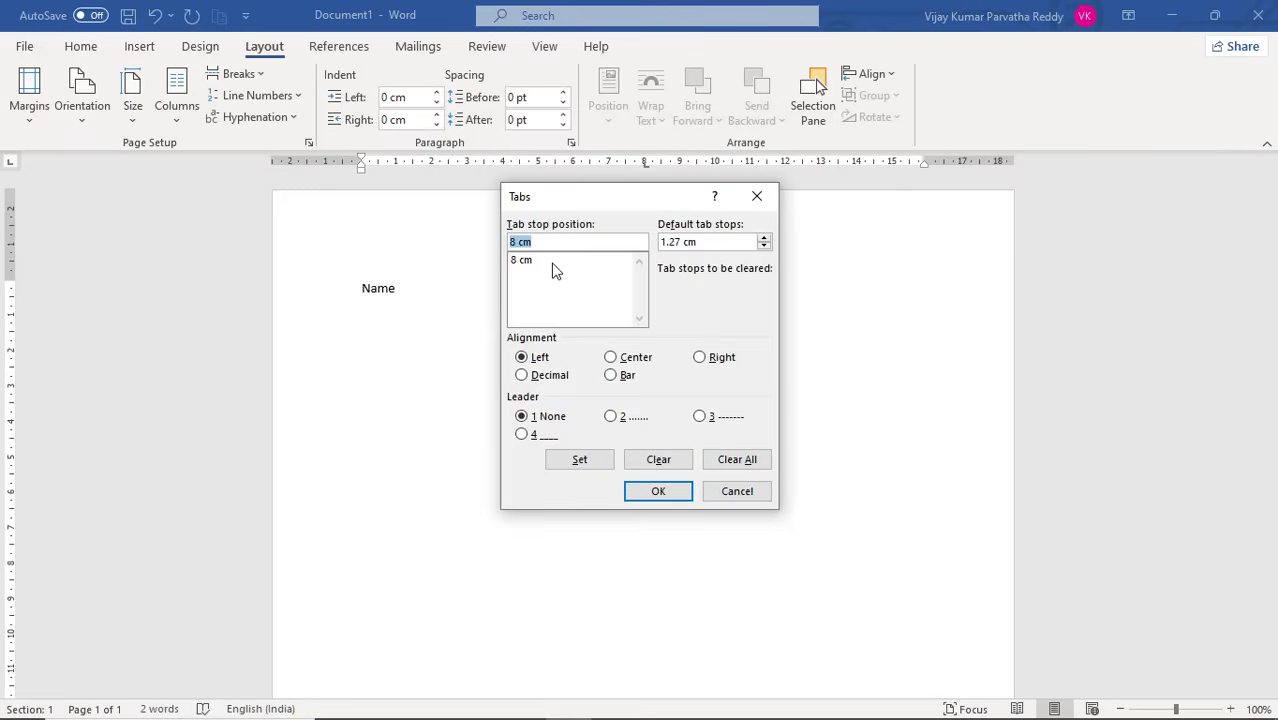
pyautogui.moveTo(611, 197); pyautogui.dragTo(712, 302)
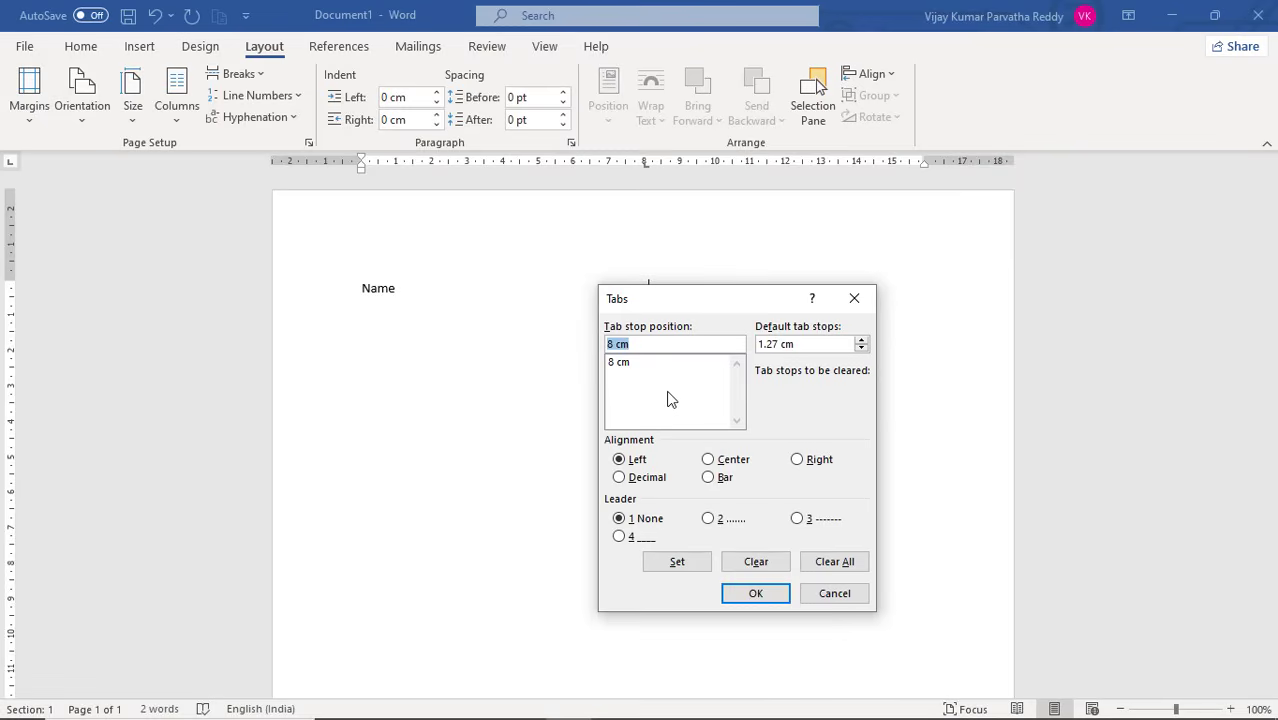
pyautogui.write('10')
pyautogui.click(757, 593)
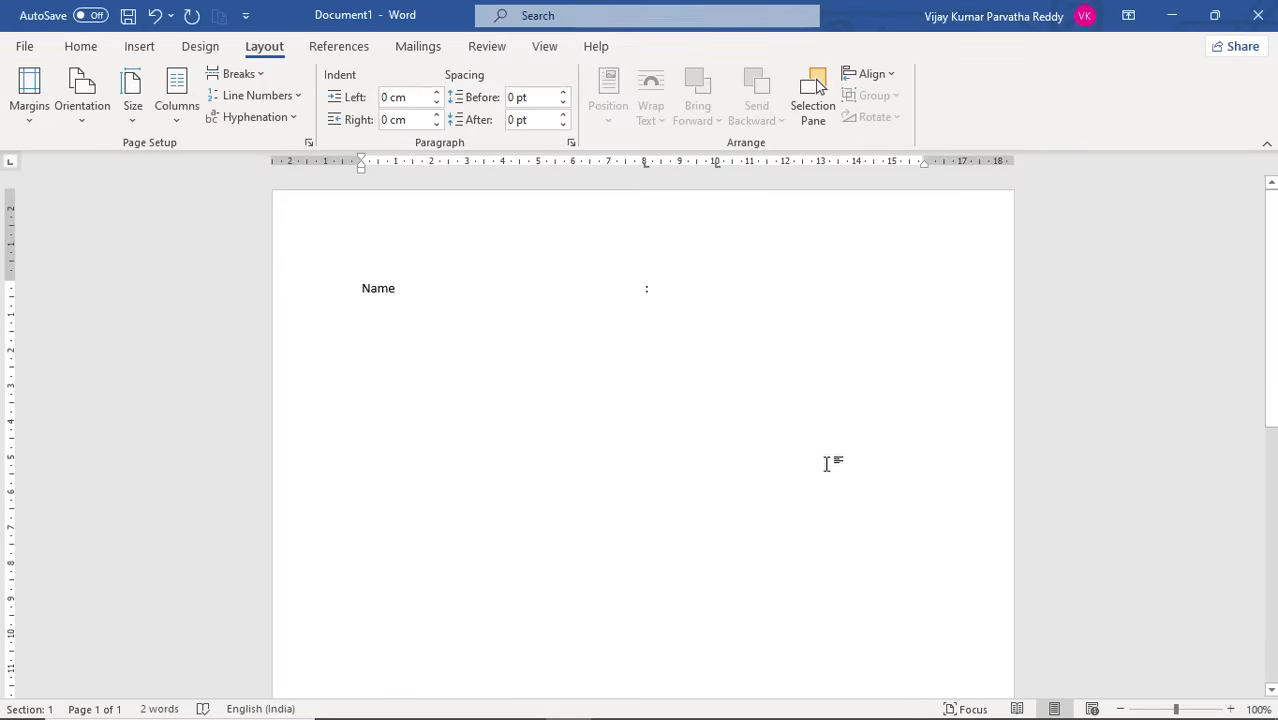
# Enter the person's name in capitals at the 10 cm tab stop of the "Name" line
pyautogui.press('Tab')
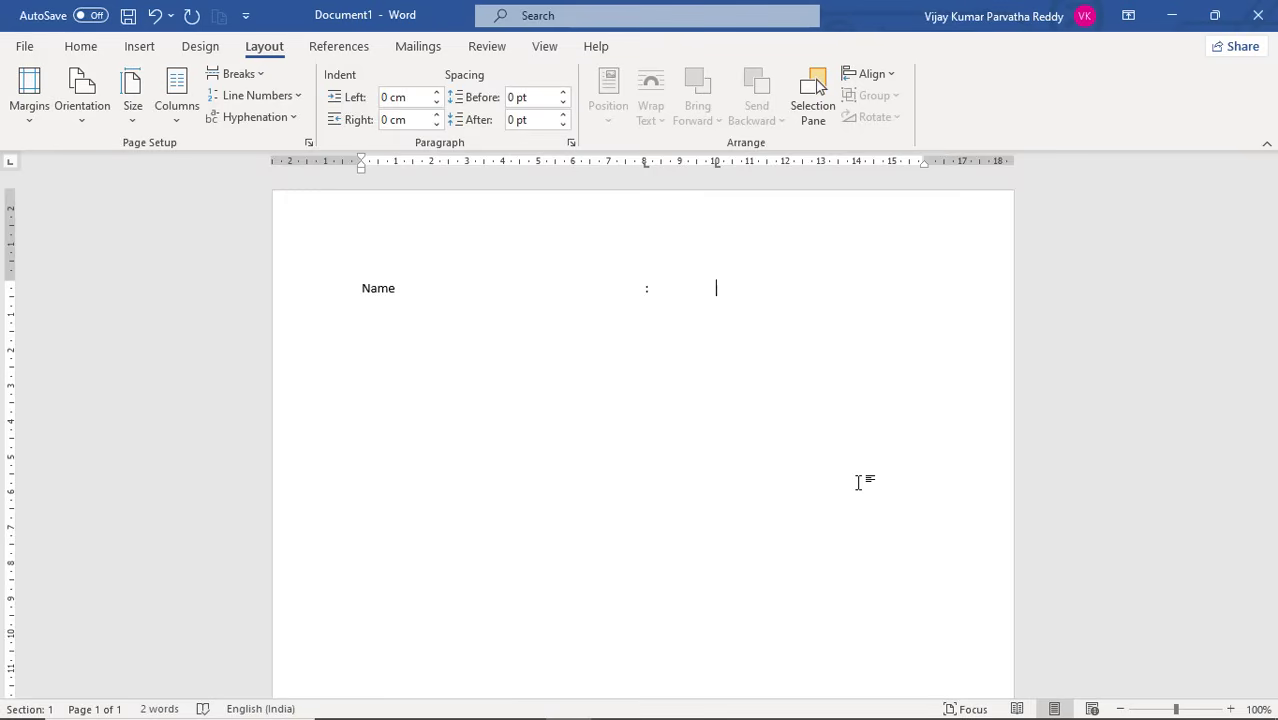
pyautogui.write('KUmar')
pyautogui.press('BackSpace')
pyautogui.press('BackSpace')
pyautogui.press('BackSpace')
pyautogui.write('MAR')
# Add a "PHONE" line with a colon at the 8 cm tab stop and the phone number at the 10 cm stop
pyautogui.press('Return')
pyautogui.press('BackSpace')
pyautogui.press('BackSpace')
pyautogui.press('Tab')
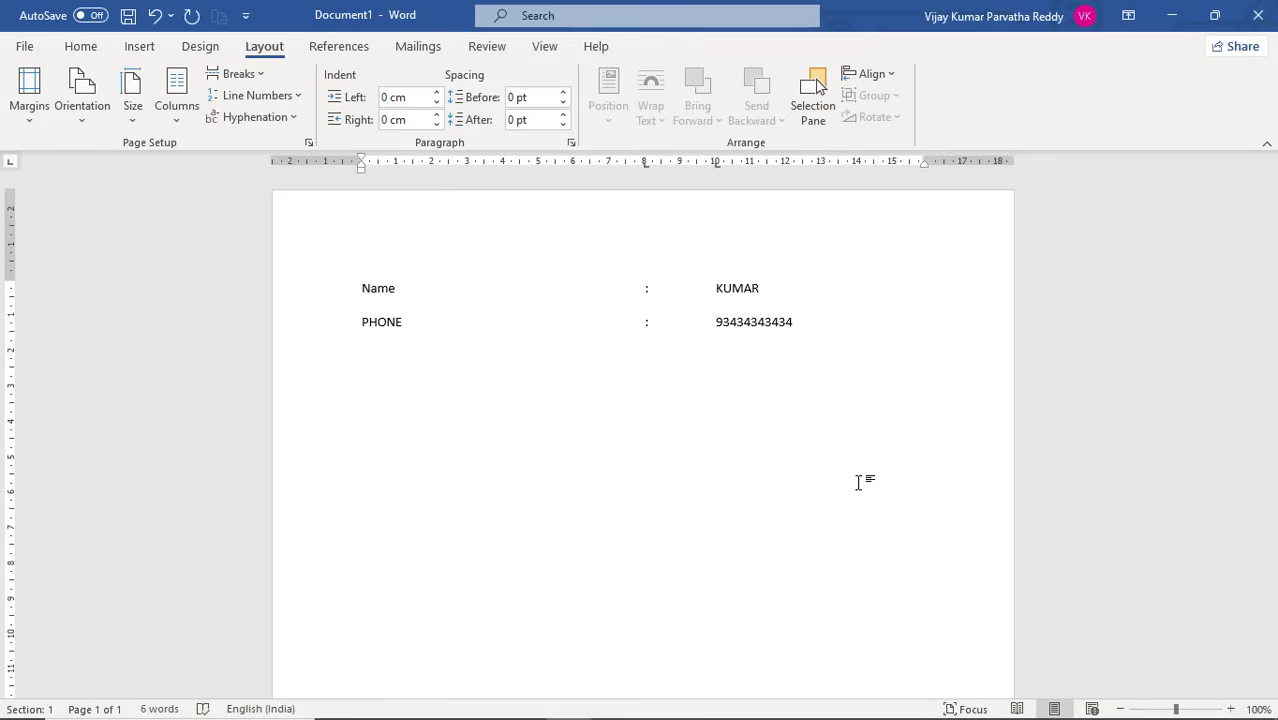
# Add an "ADDRESS" line with a colon at the 8 cm tab stop and the address at the 10 cm stop
pyautogui.press('Return')
pyautogui.write('ADDRESS')
pyautogui.press('Tab')
pyautogui.press('Tab')
pyautogui.write('HYDERABAD')
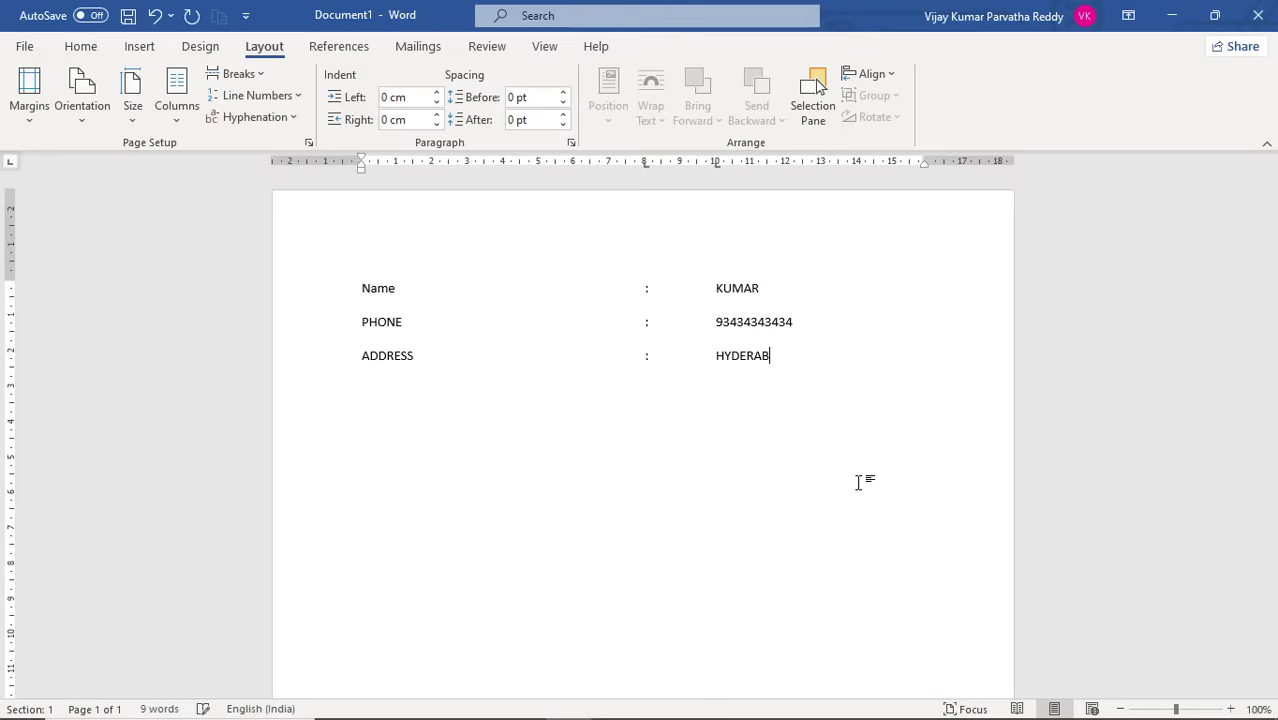
# Add an "EMAIL ID" line with a colon at the 8 cm tab stop and the e-mail address at the 10 cm stop
pyautogui.press('Return')
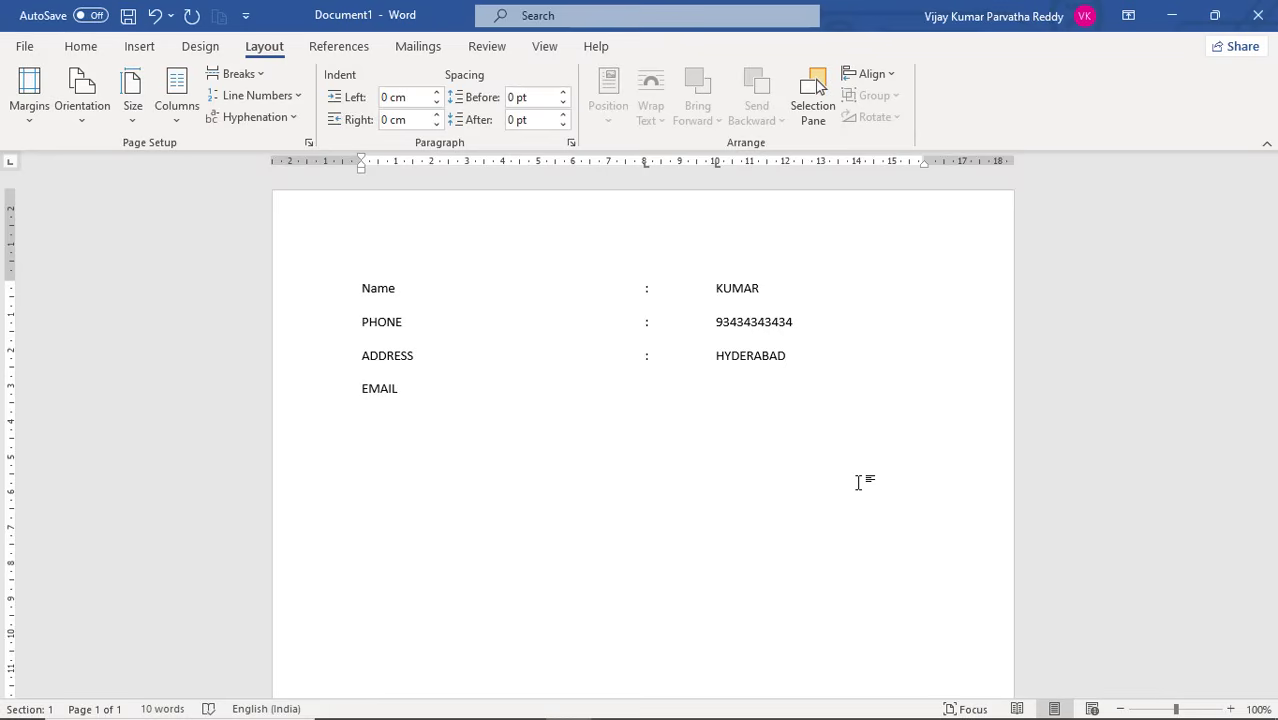
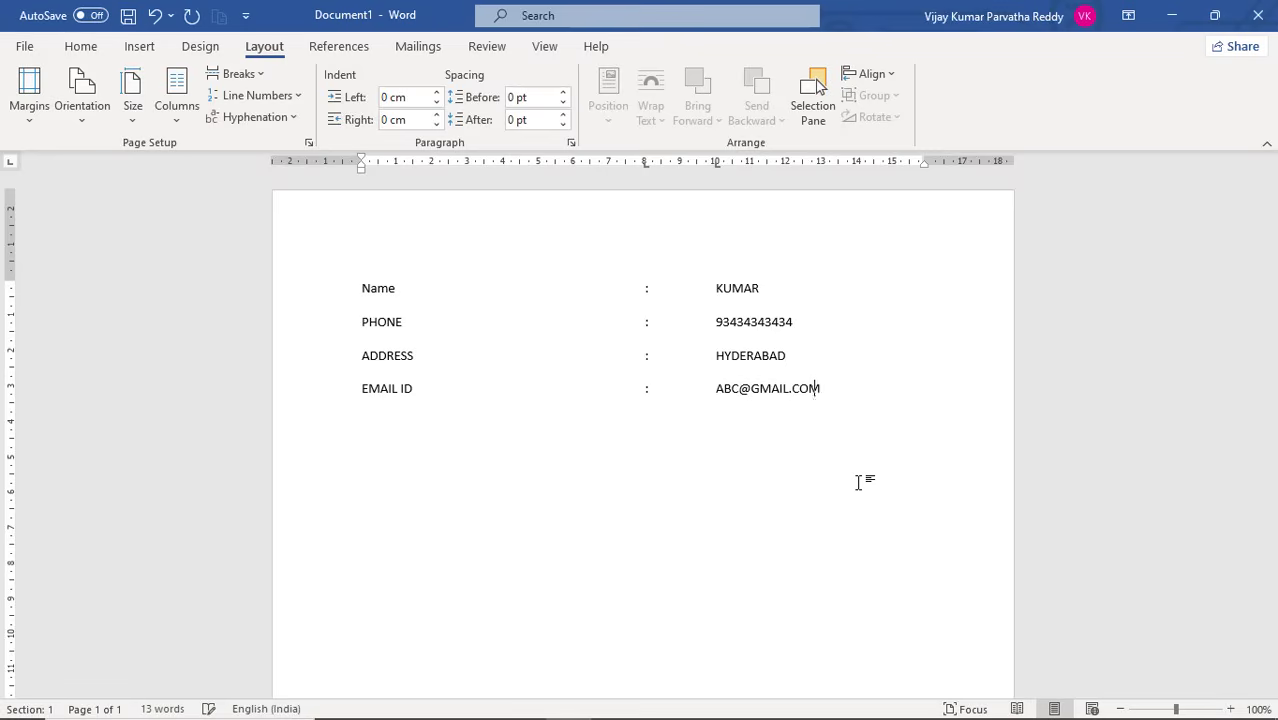
# Add a "QUALIFICATIONS" line with a colon at the 8 cm tab stop and "B.TECH" at the 10 cm stop
pyautogui.press('Return')
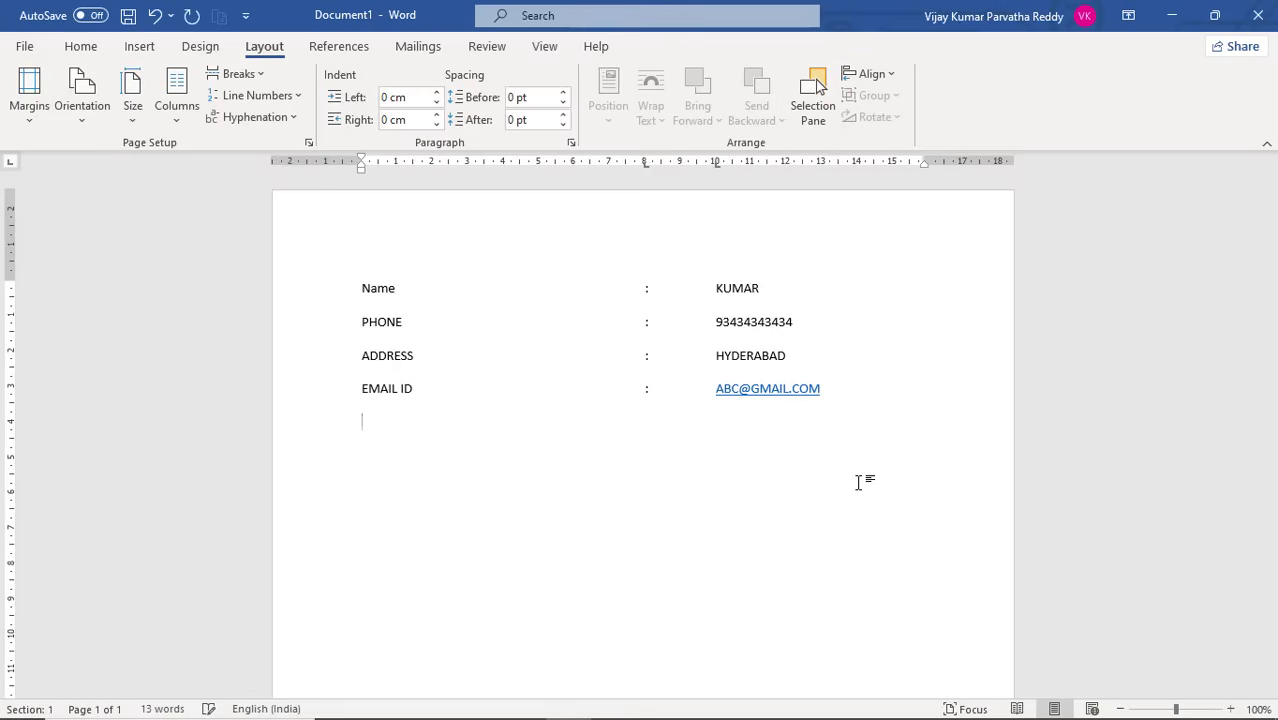
pyautogui.write('QUALIFICATIONS')
pyautogui.press('Tab')
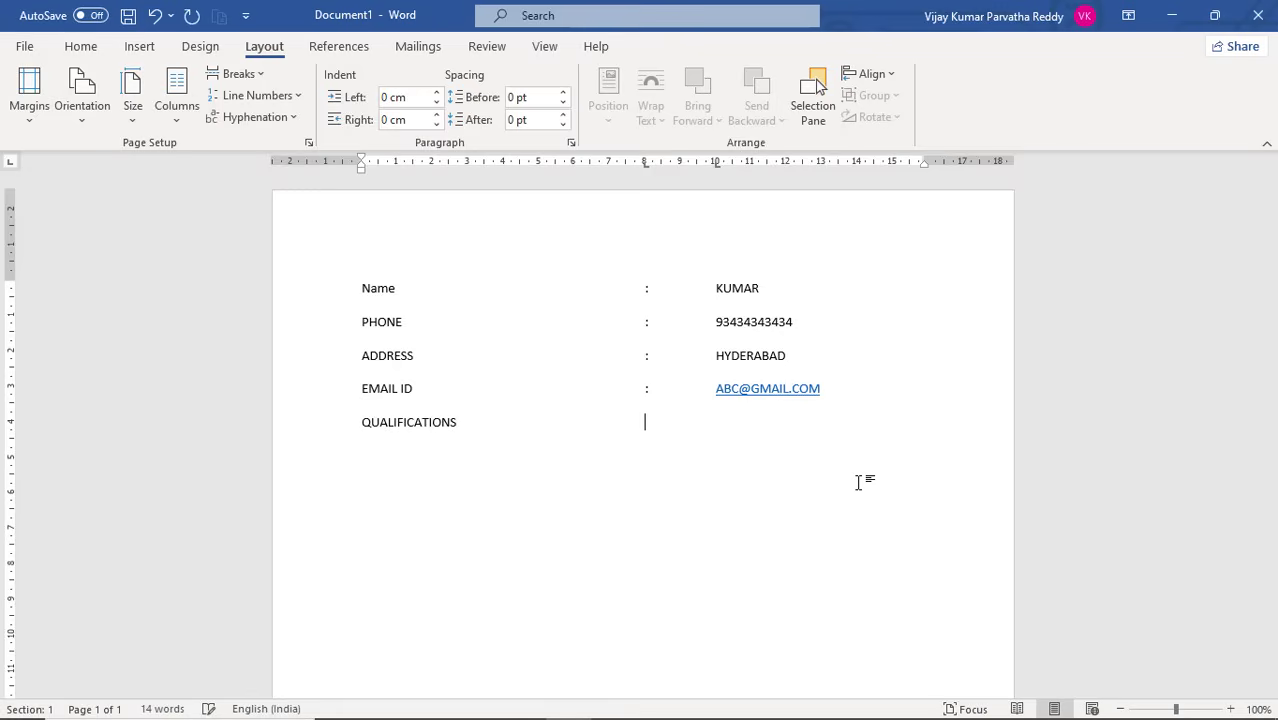
pyautogui.write(':')
pyautogui.press('Tab')
pyautogui.write('B.TECH')
pyautogui.click(12, 166)
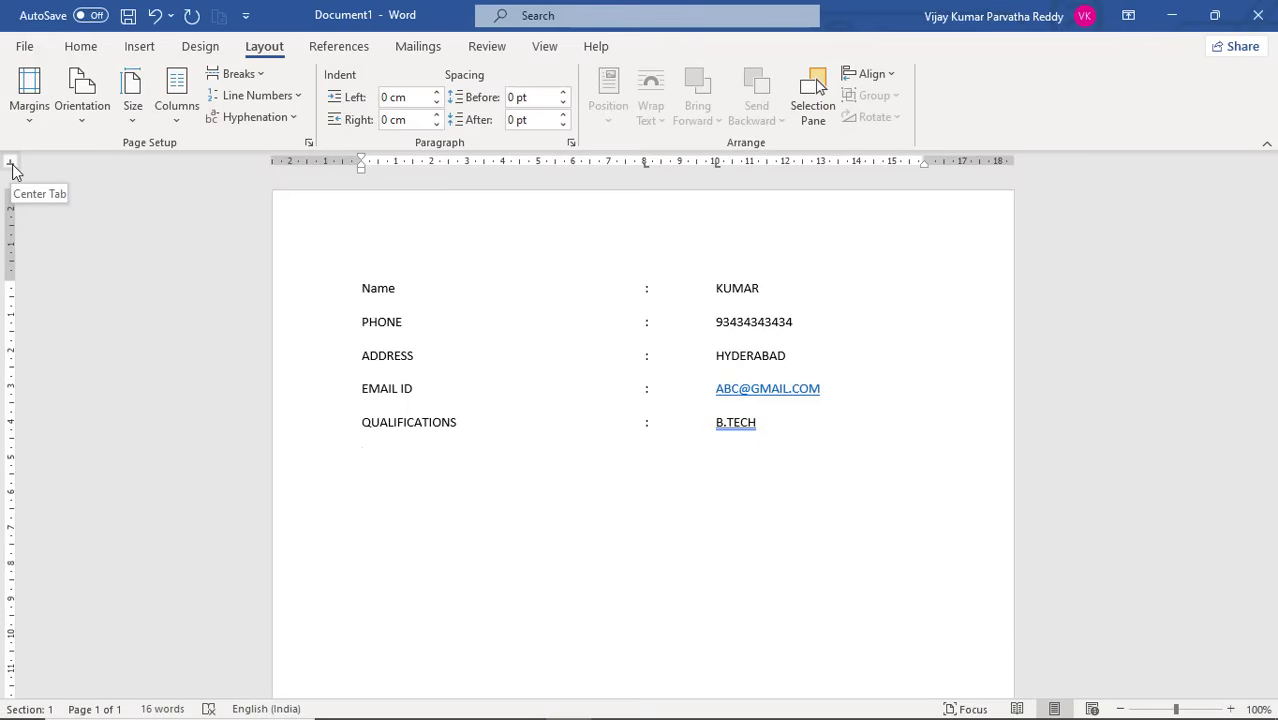
pyautogui.click(12, 166)
pyautogui.click(15, 164)
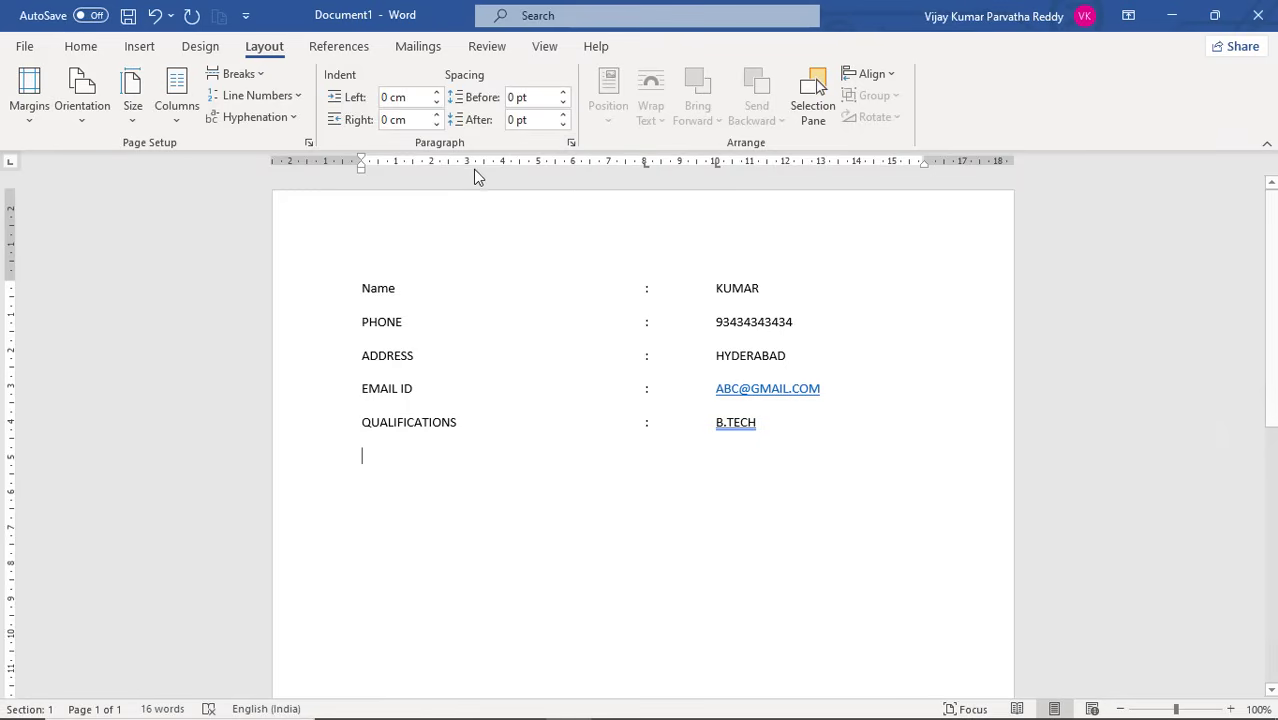
# Open the tab stop settings for the empty line below "QUALIFICATIONS" and try a centred stop at 3 cm
pyautogui.click(570, 145)
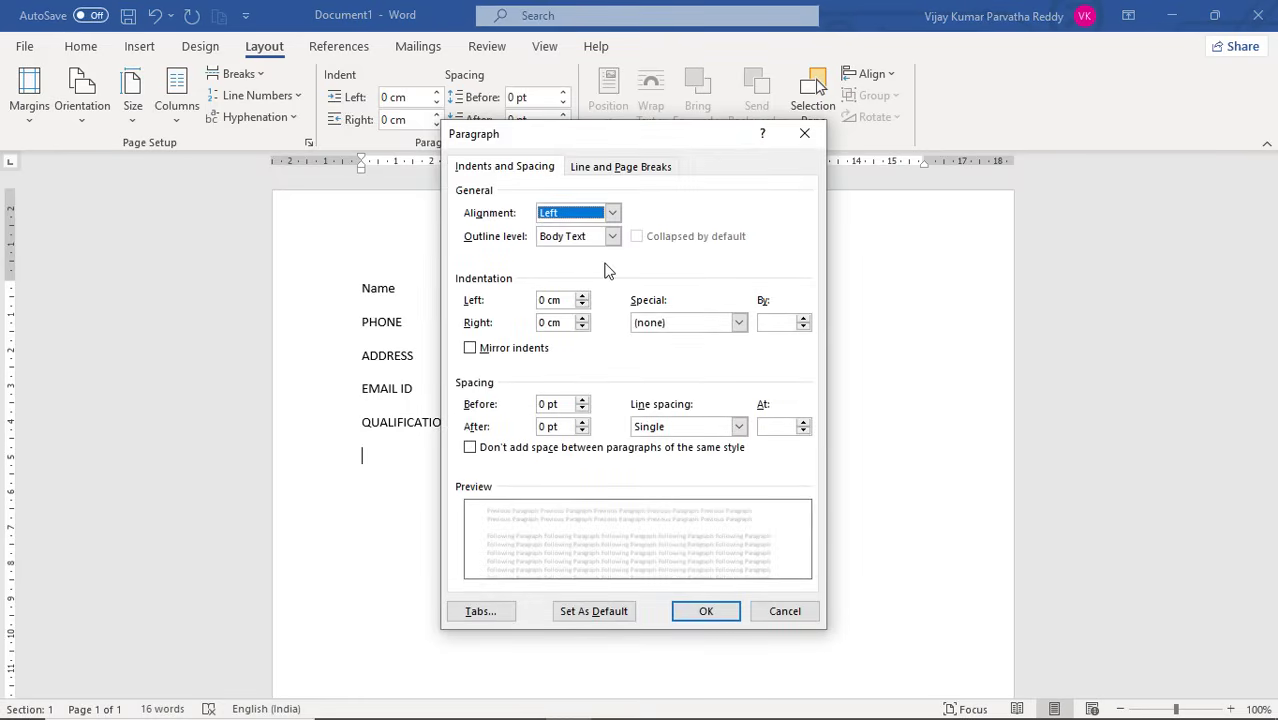
pyautogui.click(505, 613)
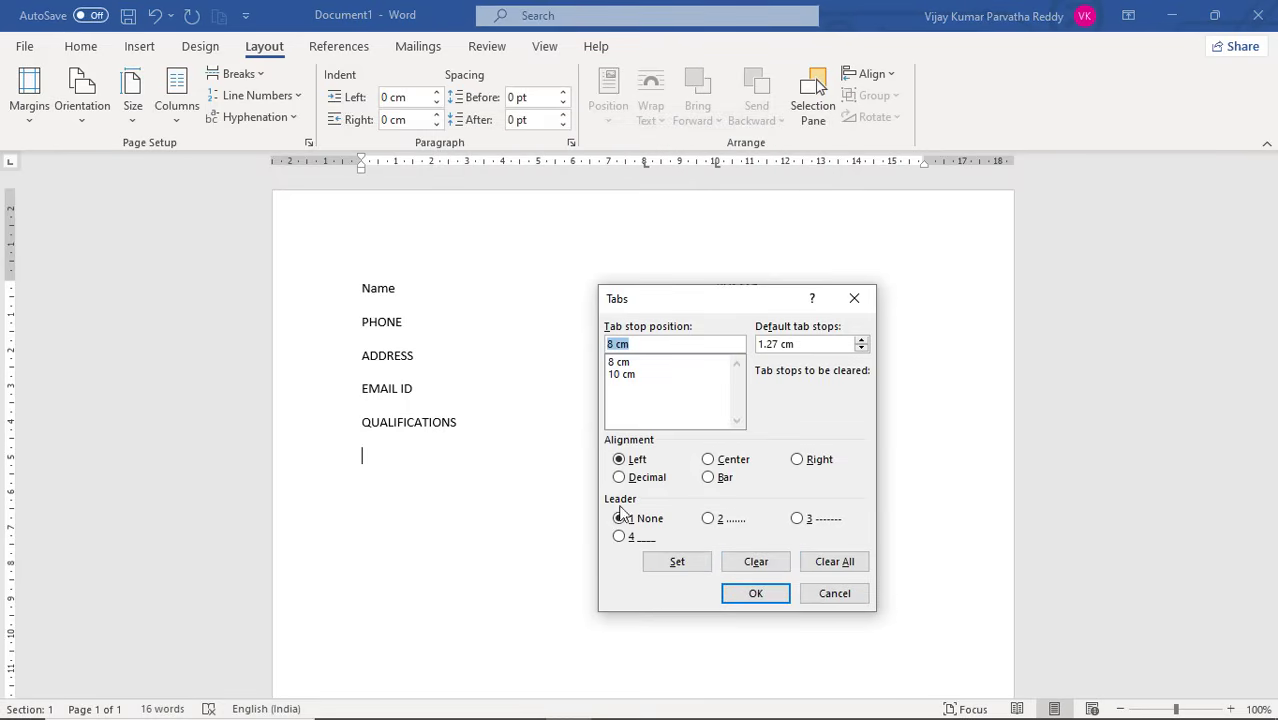
pyautogui.click(727, 461)
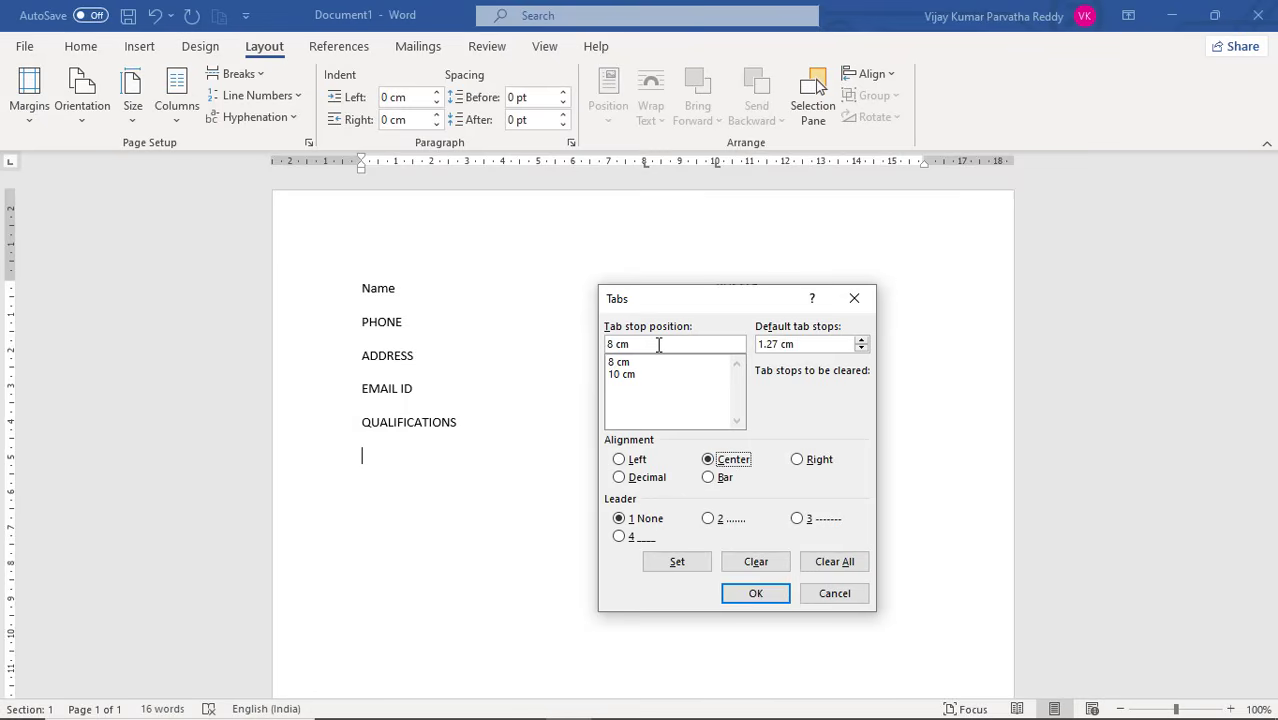
pyautogui.moveTo(658, 344); pyautogui.dragTo(577, 345)
pyautogui.write('3')
pyautogui.moveTo(621, 343); pyautogui.dragTo(597, 340)
pyautogui.press('BackSpace')
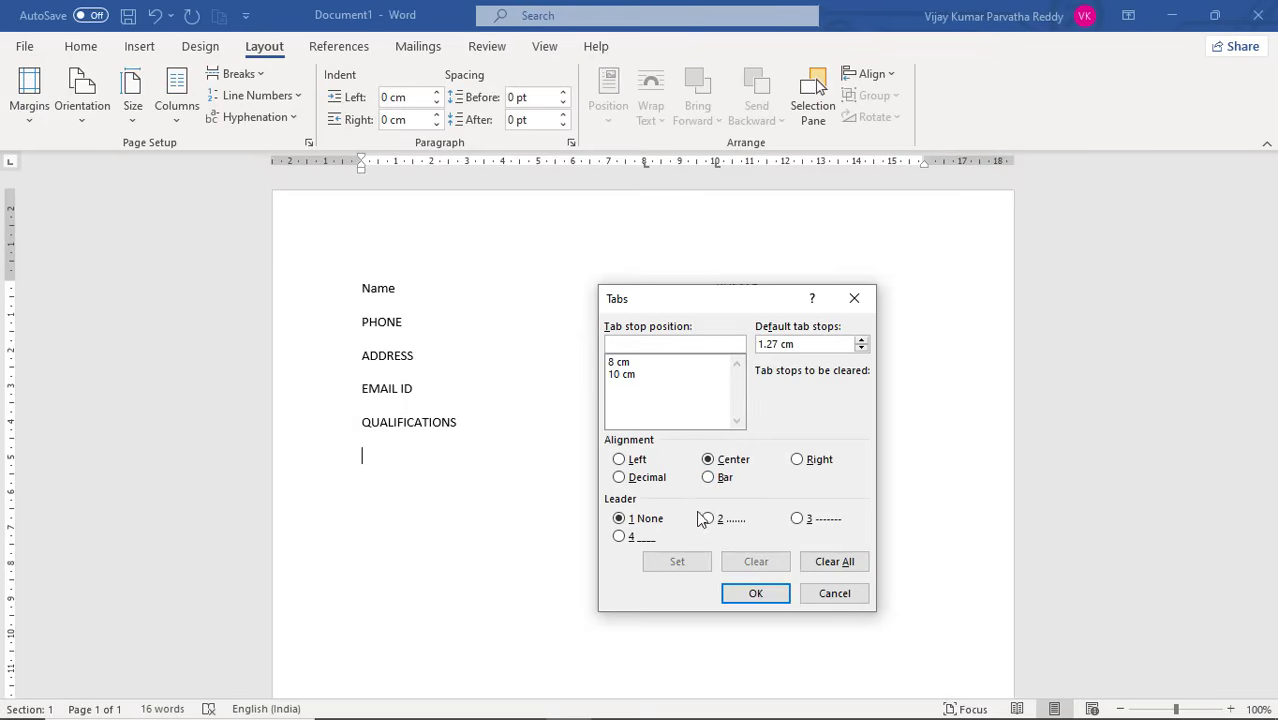
# Clear the 8 cm and 10 cm tab stops from the empty line below "QUALIFICATIONS"
pyautogui.click(625, 365)
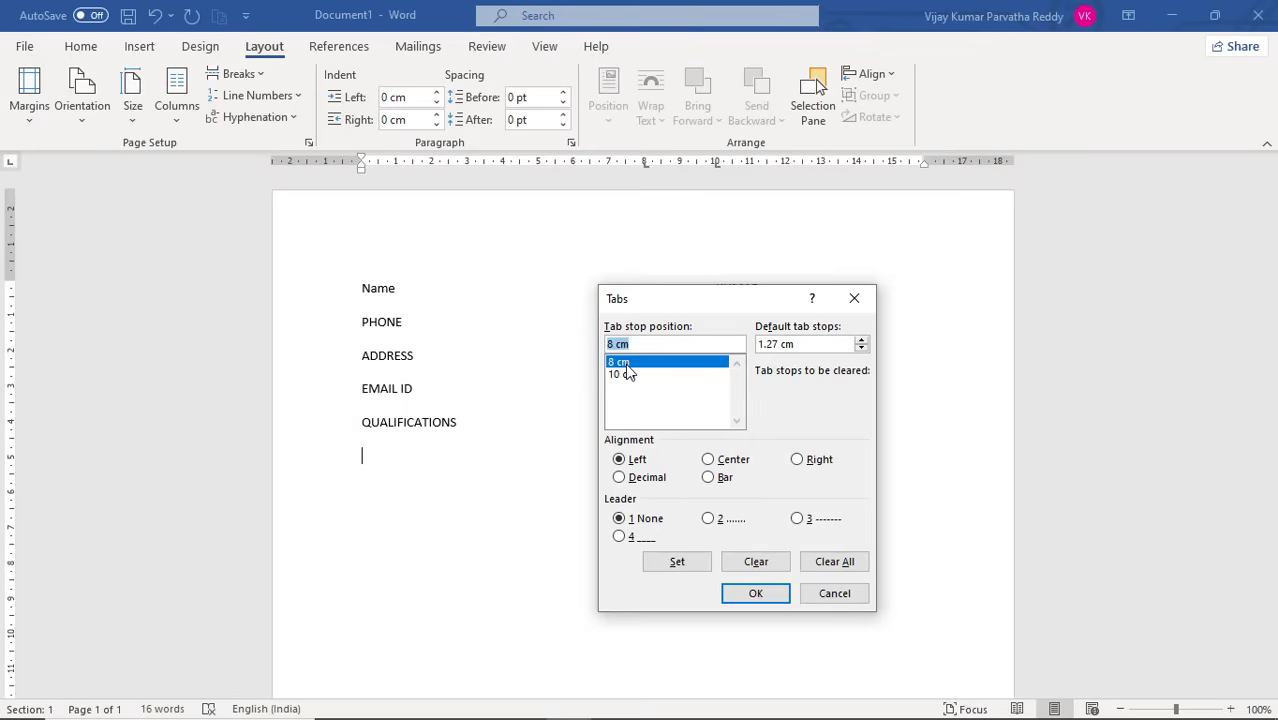
pyautogui.click(623, 372)
pyautogui.click(623, 364)
pyautogui.click(625, 375)
pyautogui.click(624, 364)
pyautogui.click(625, 376)
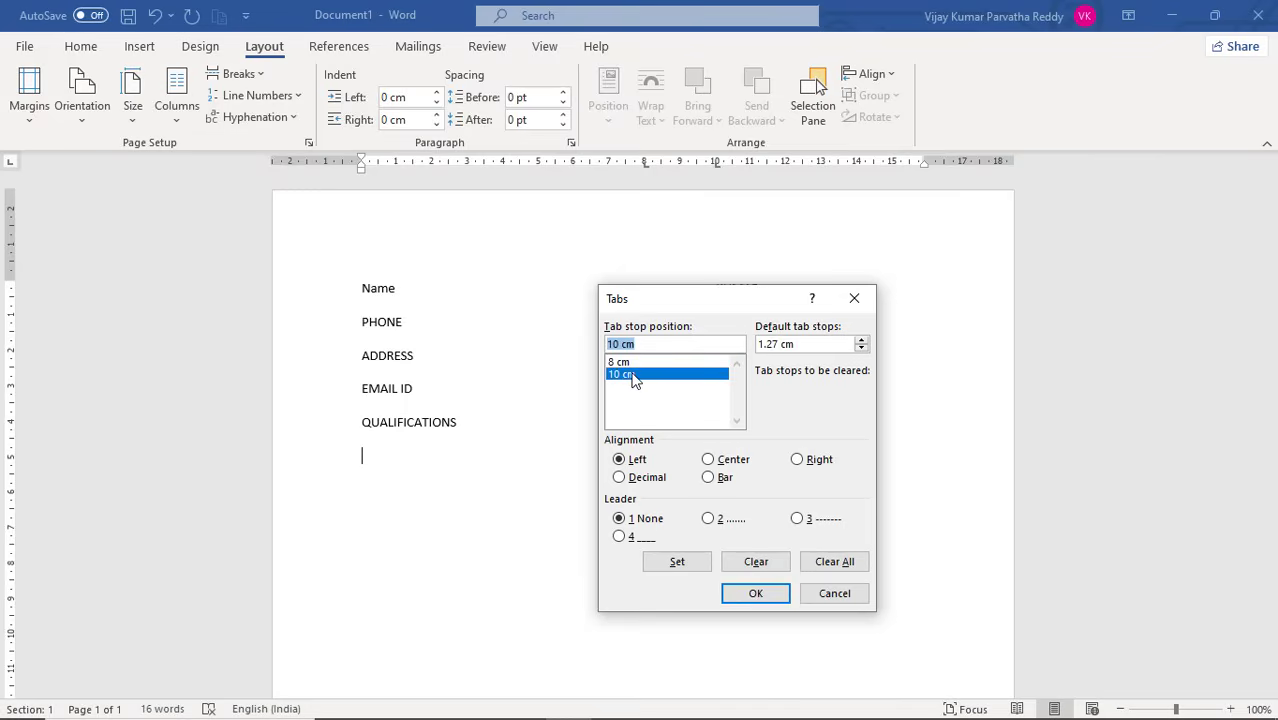
pyautogui.click(743, 564)
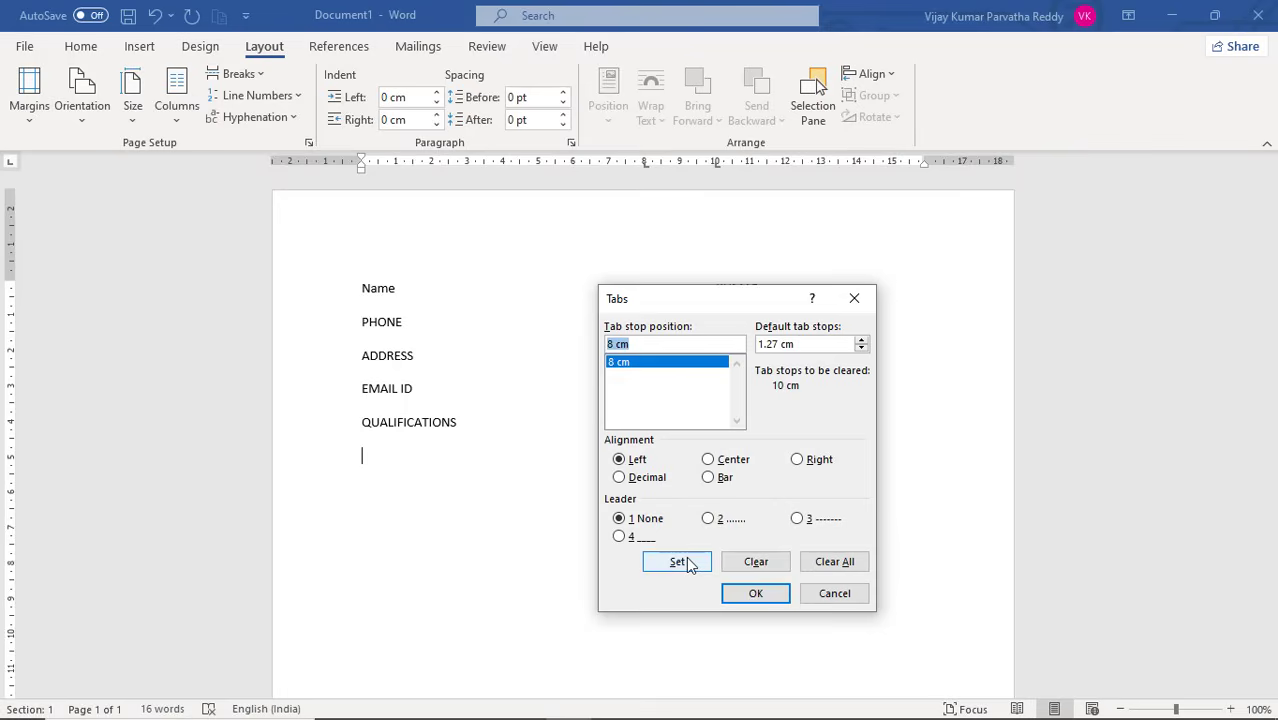
pyautogui.click(834, 564)
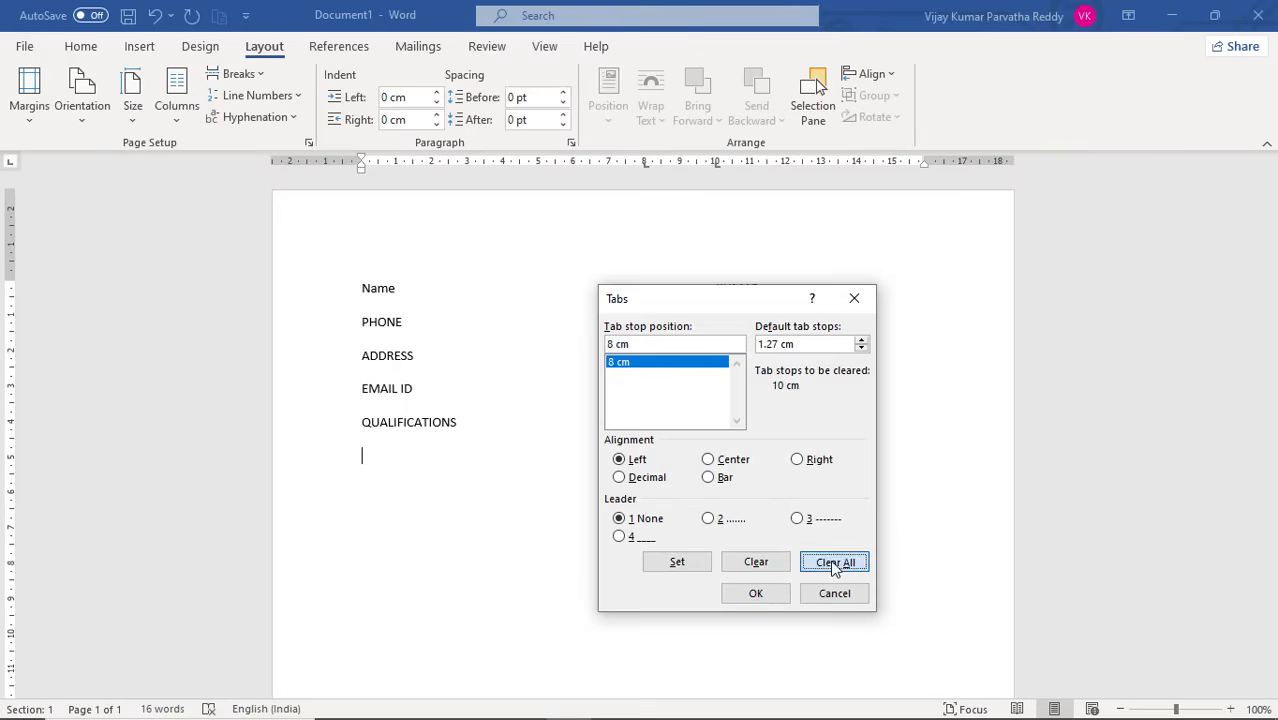
pyautogui.click(768, 594)
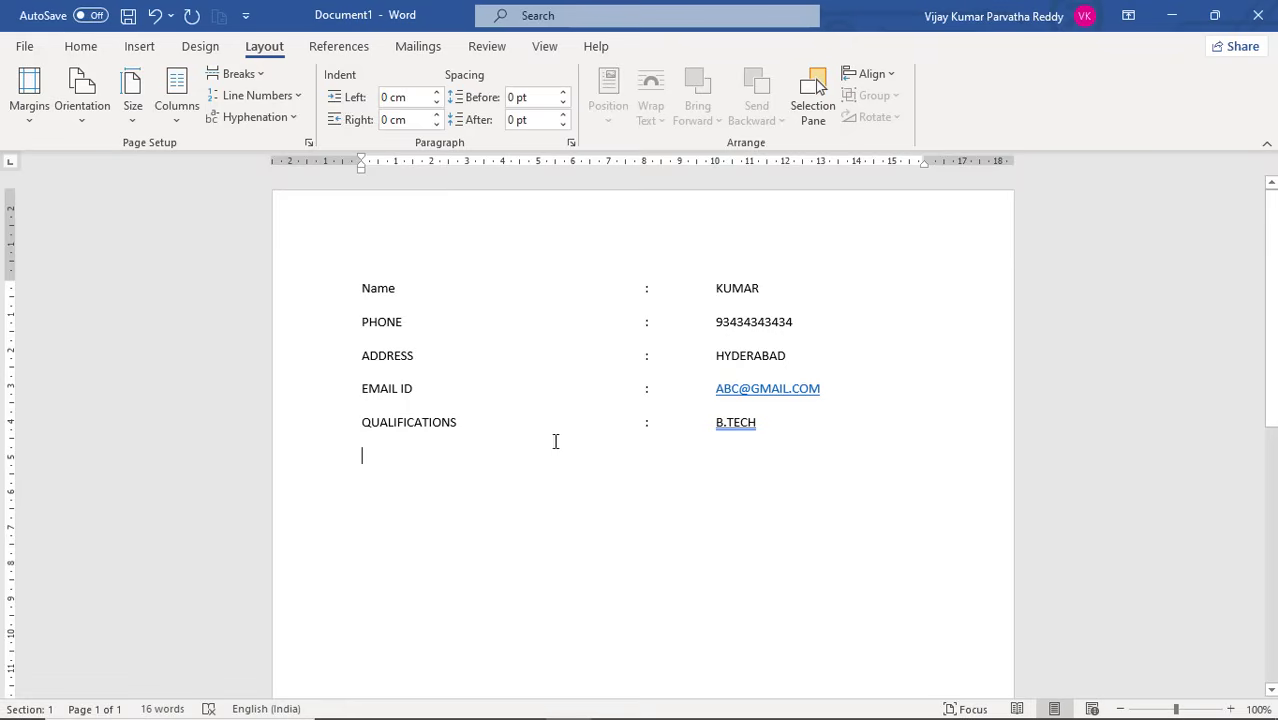
# Set a centre-aligned tab stop at 3 cm on the empty line below "QUALIFICATIONS"
pyautogui.click(568, 144)
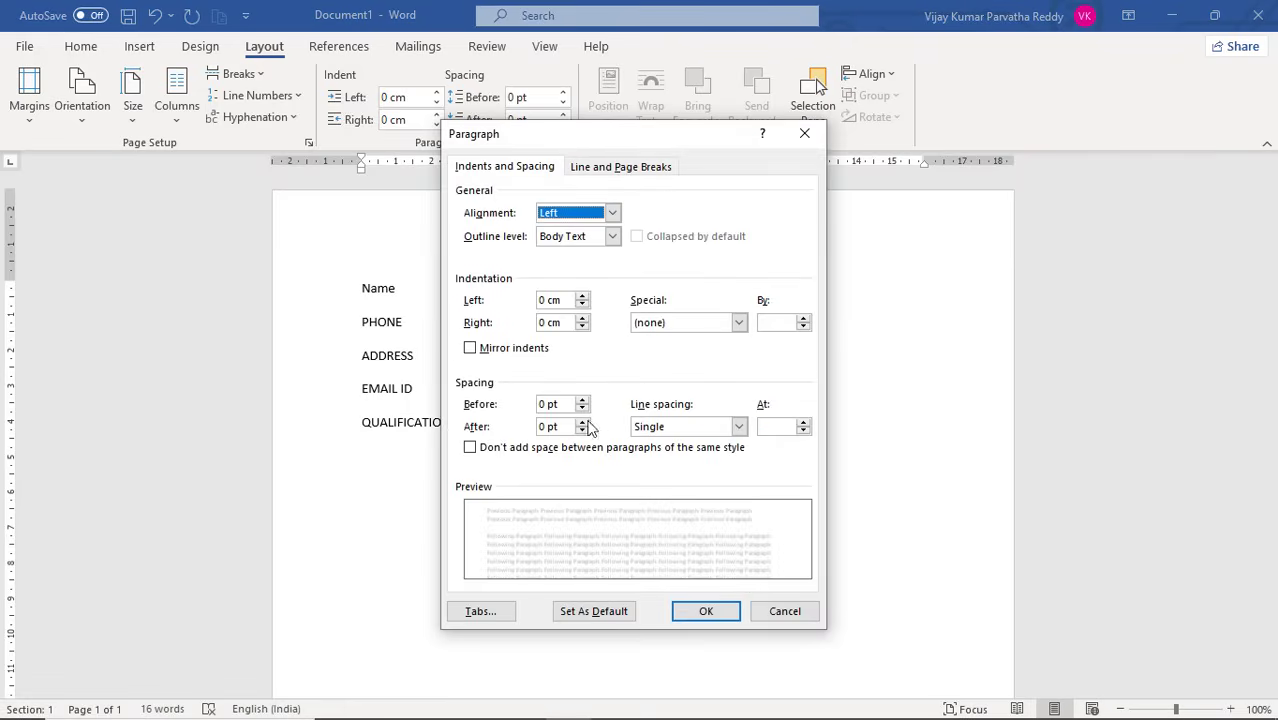
pyautogui.click(479, 611)
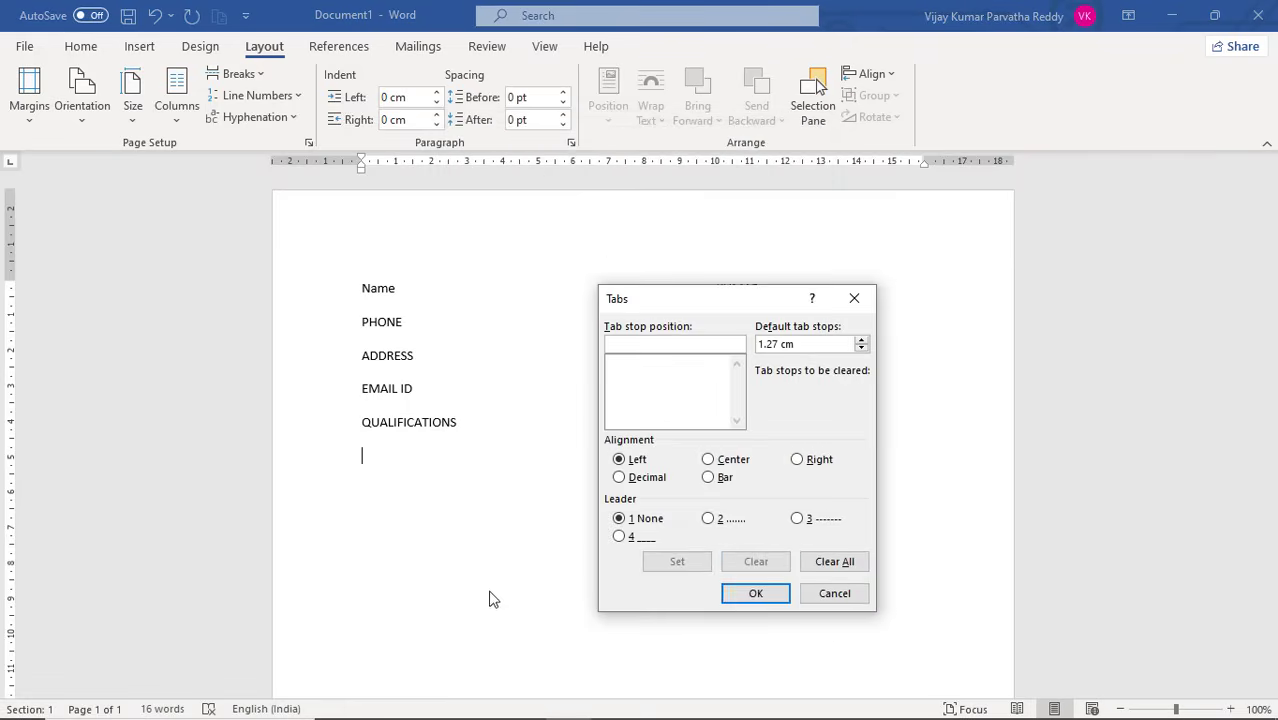
pyautogui.write('3')
pyautogui.click(712, 462)
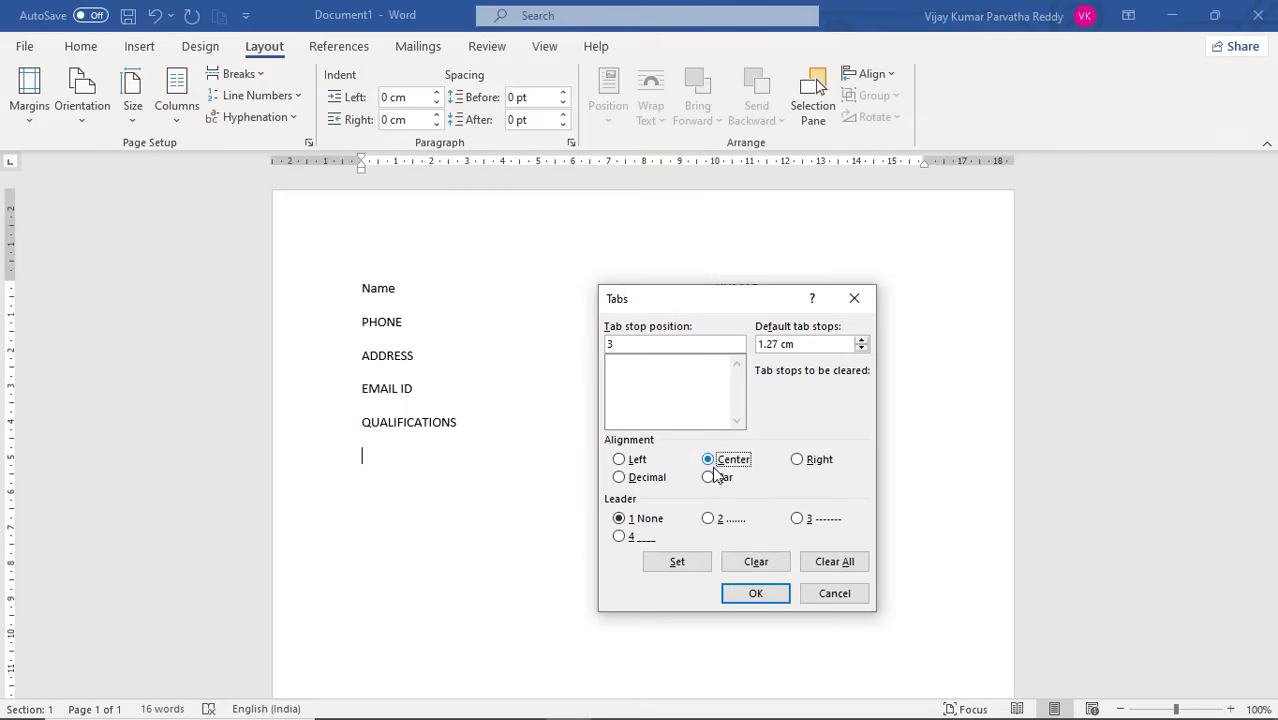
pyautogui.click(753, 596)
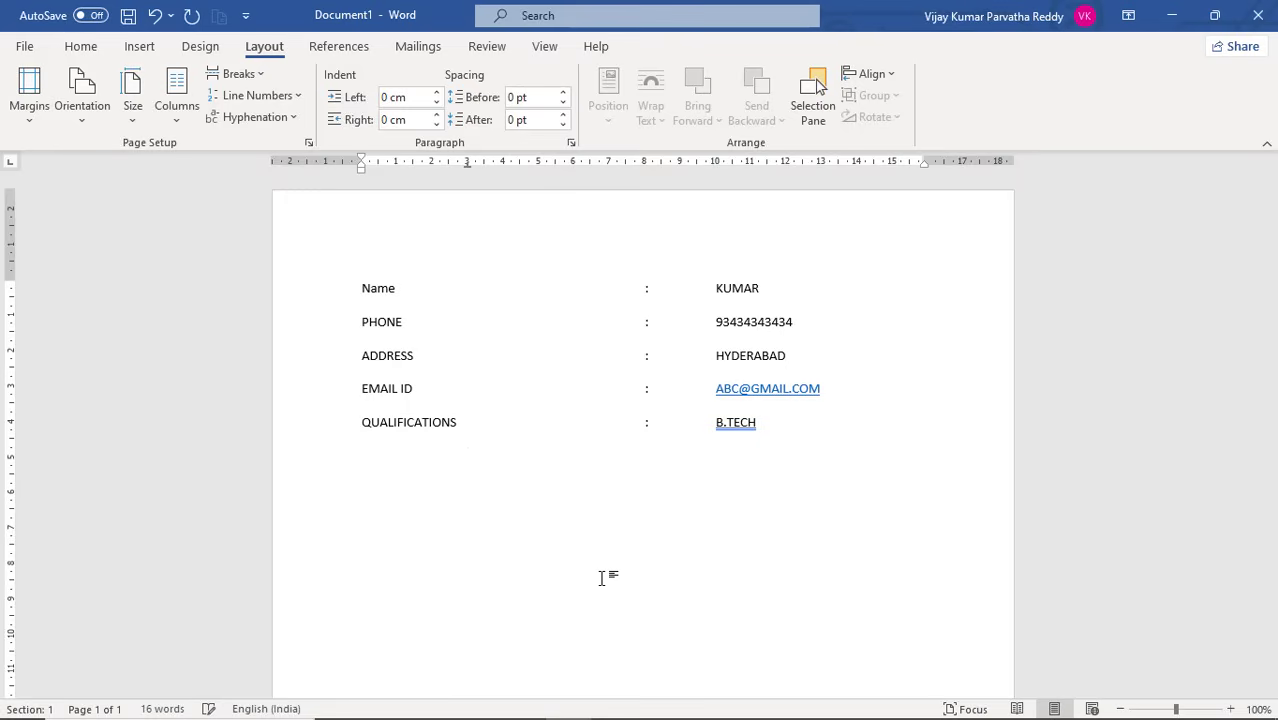
# Enter the sample text "THIS IS ASLDKF ASJLDKFJASLDK ASDLKF AJSKD" at the centred 3 cm tab stop
pyautogui.write('THIS IS ASLDKF ASJLDKFJASLDK')
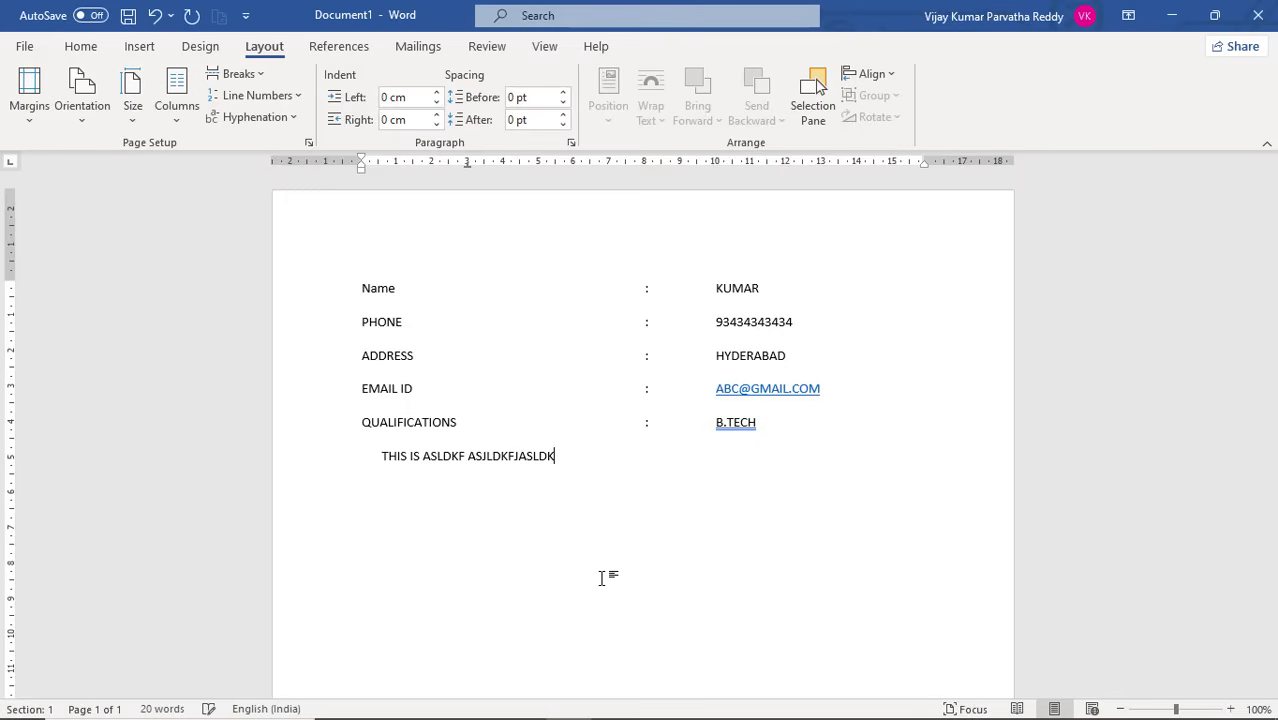
pyautogui.write(' ASDLKF AJSKD')
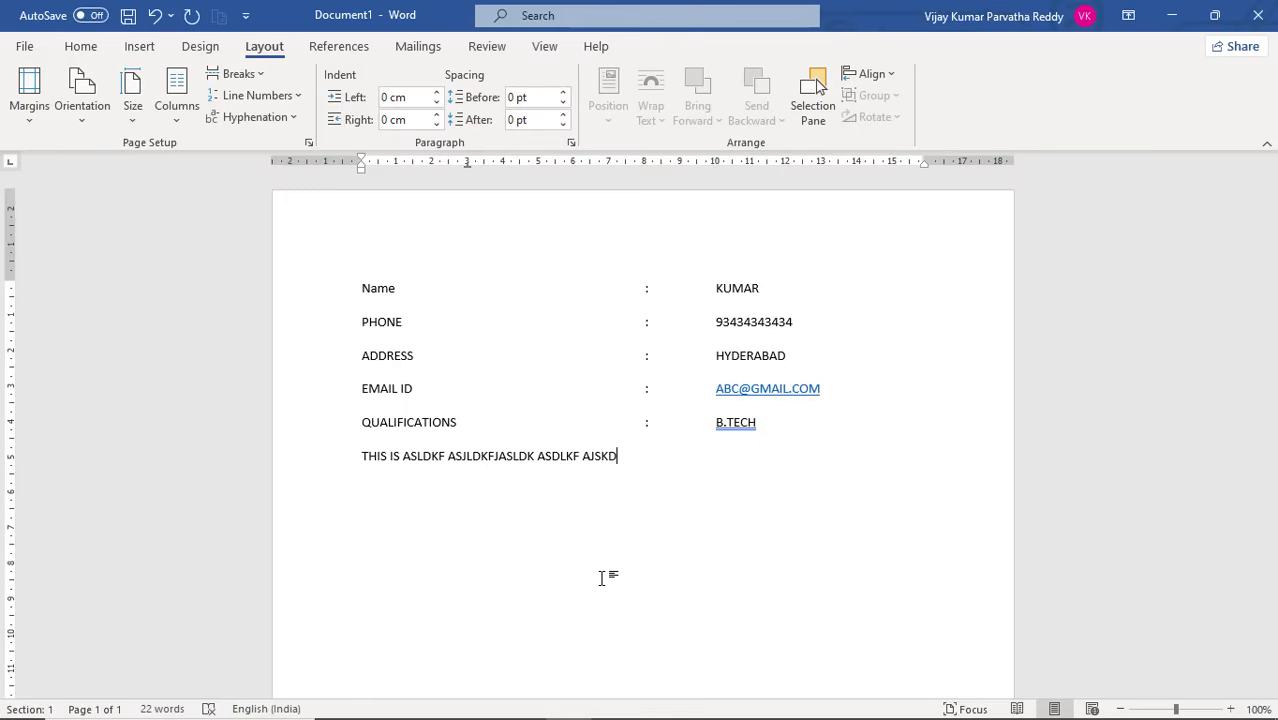
# Replace the centred 3 cm tab stop of the sample text line with a bar tab at 5 cm
pyautogui.hotkey('shift', 'Home')
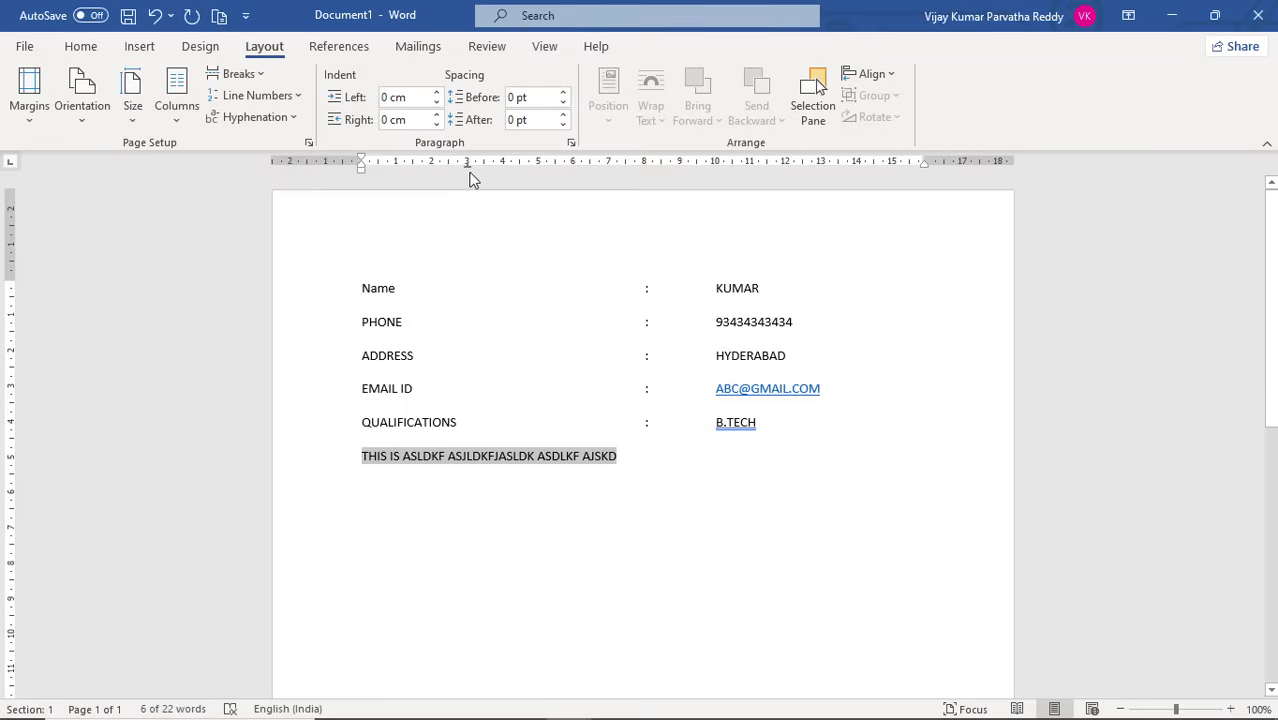
pyautogui.click(571, 143)
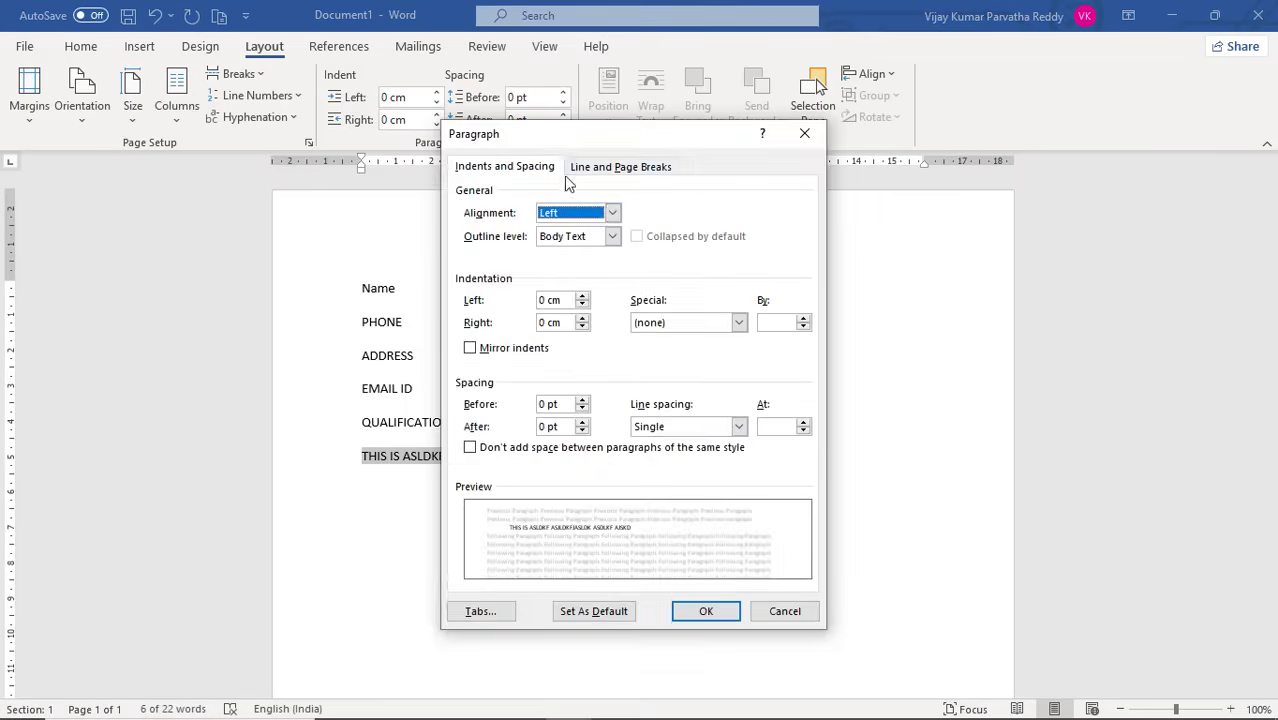
pyautogui.click(482, 611)
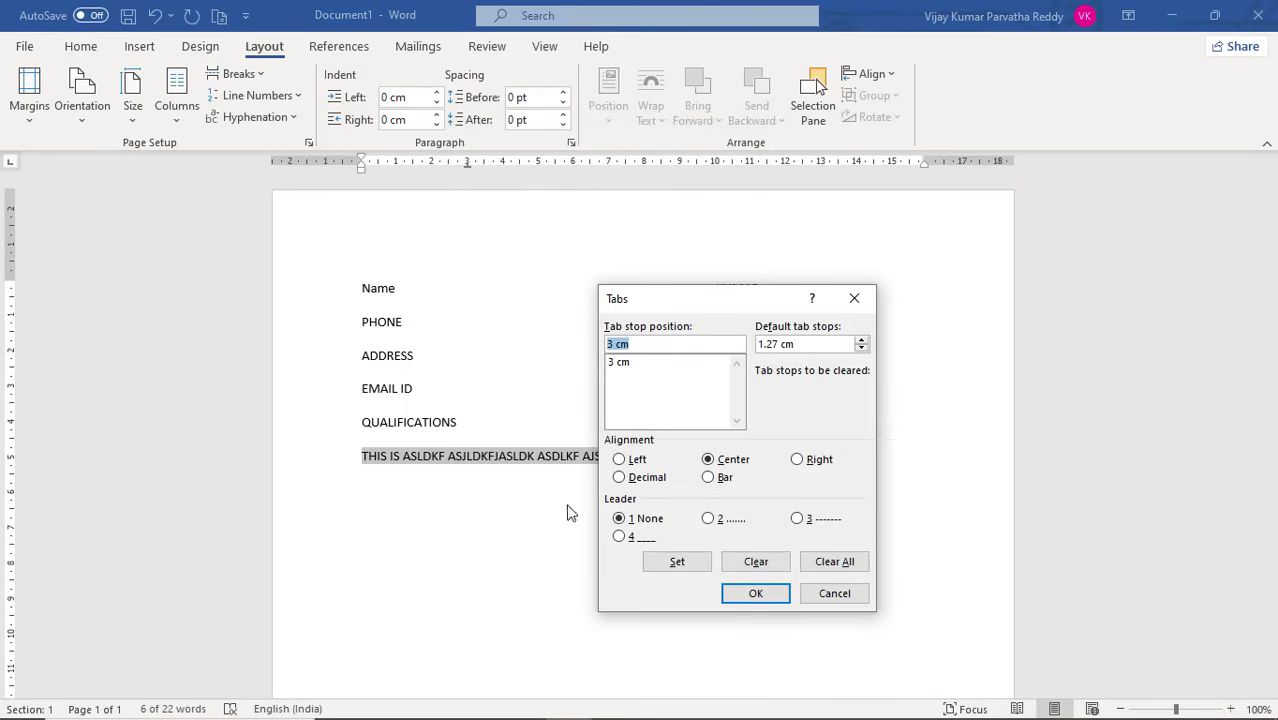
pyautogui.click(631, 364)
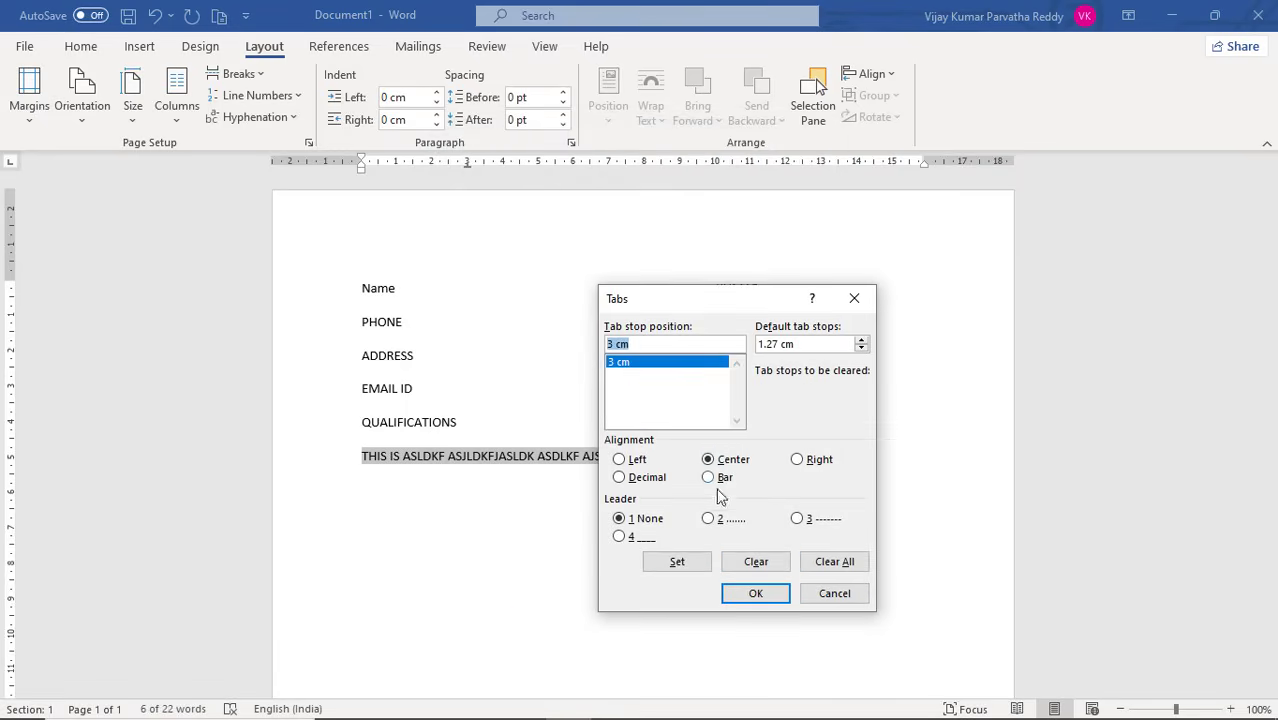
pyautogui.click(755, 563)
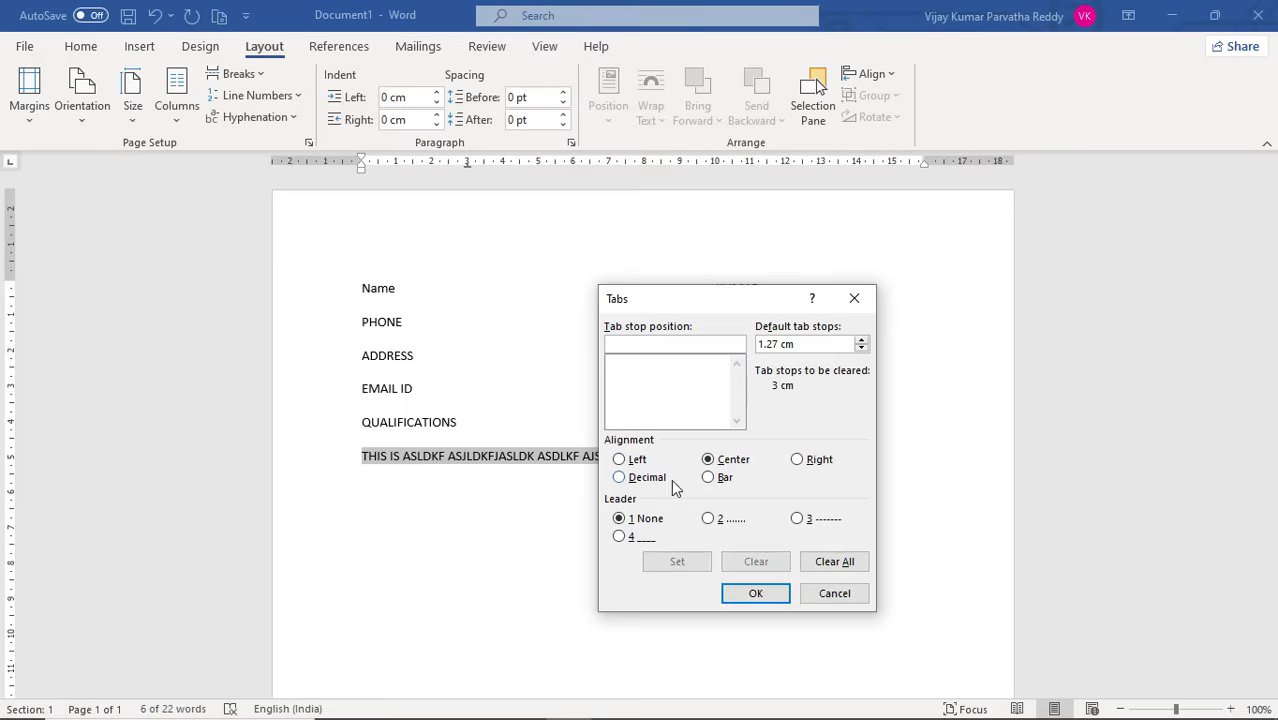
pyautogui.click(715, 482)
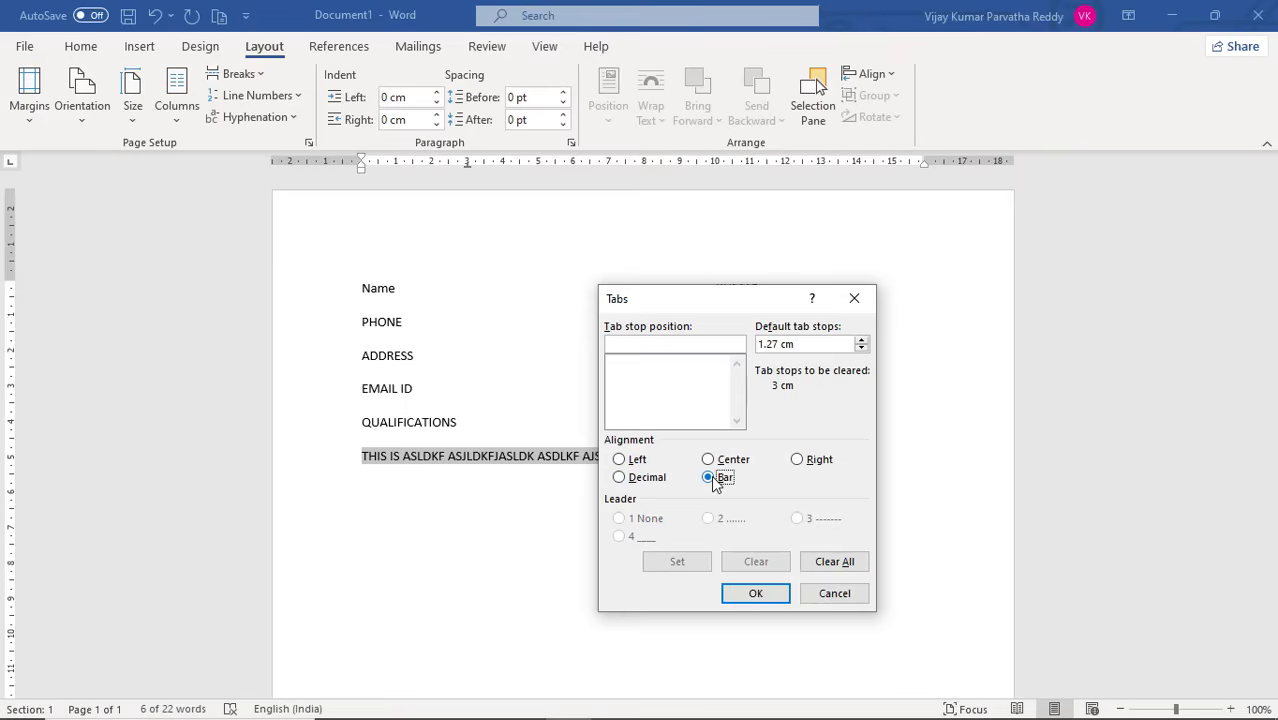
pyautogui.click(651, 343)
pyautogui.write('5')
pyautogui.click(756, 594)
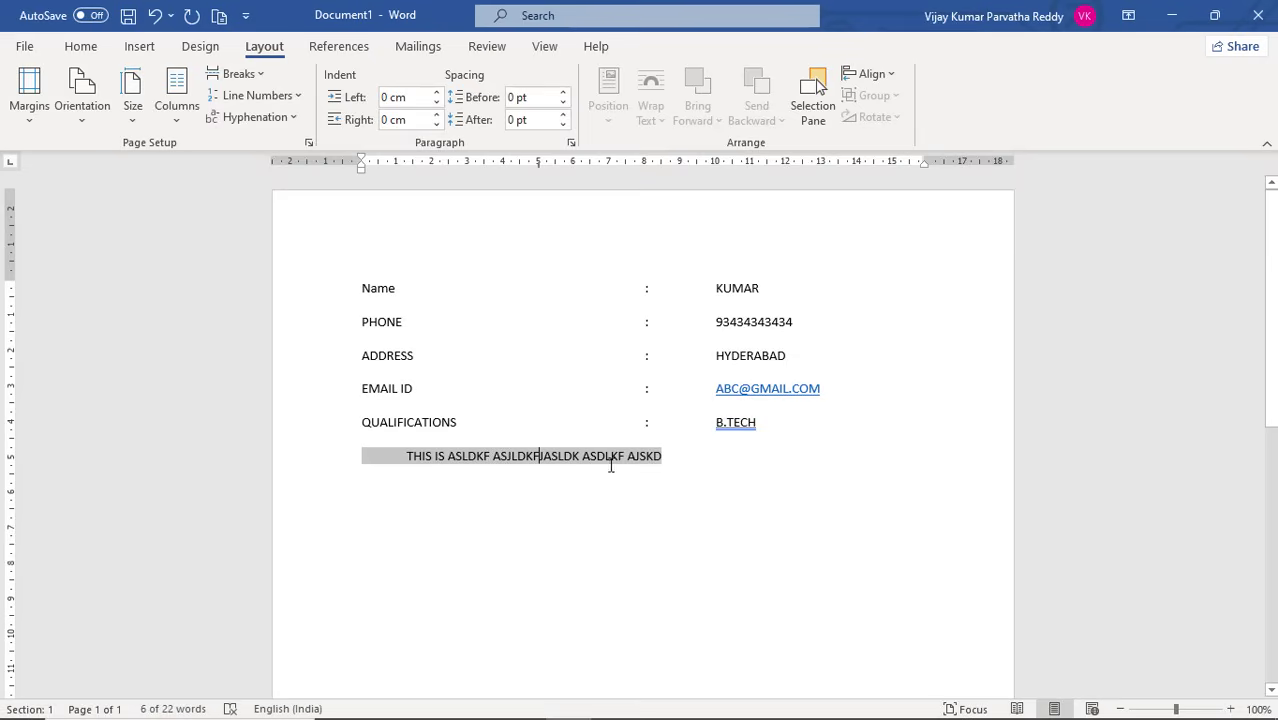
# Delete the sample text and its leading tabs from the line with the bar tab
pyautogui.click(672, 458)
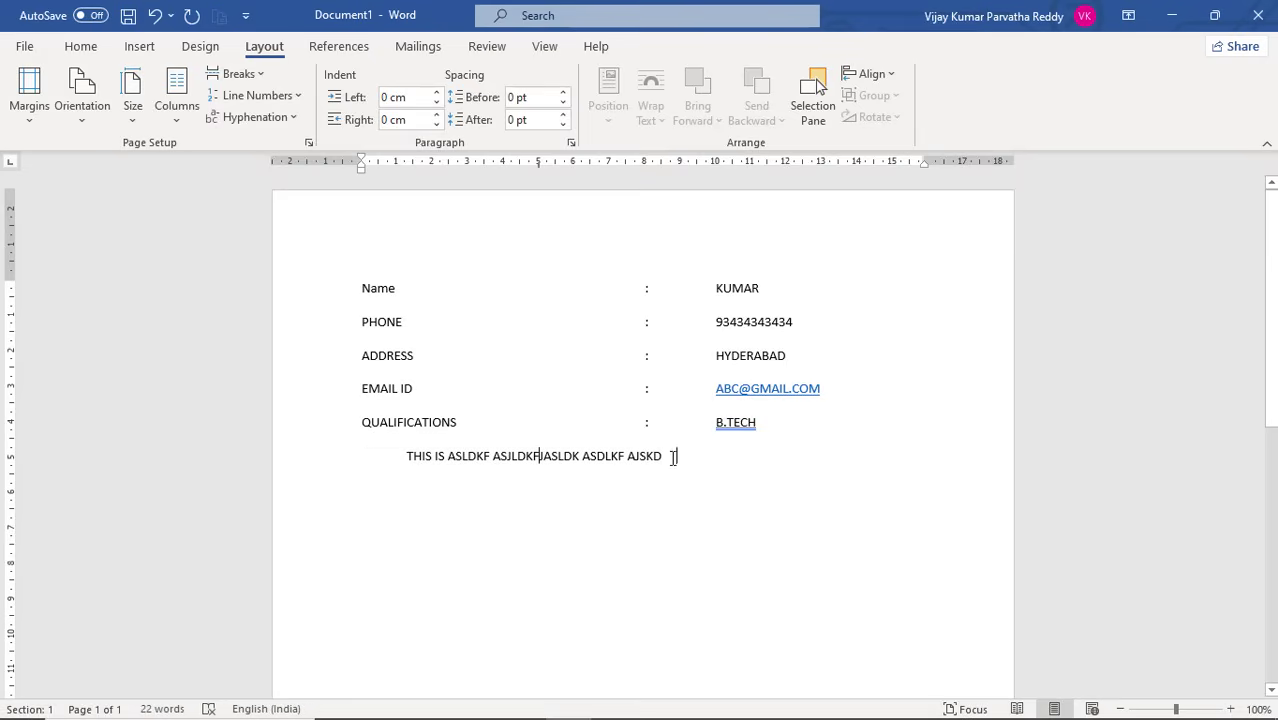
pyautogui.moveTo(672, 458); pyautogui.dragTo(397, 451)
pyautogui.press('Delete')
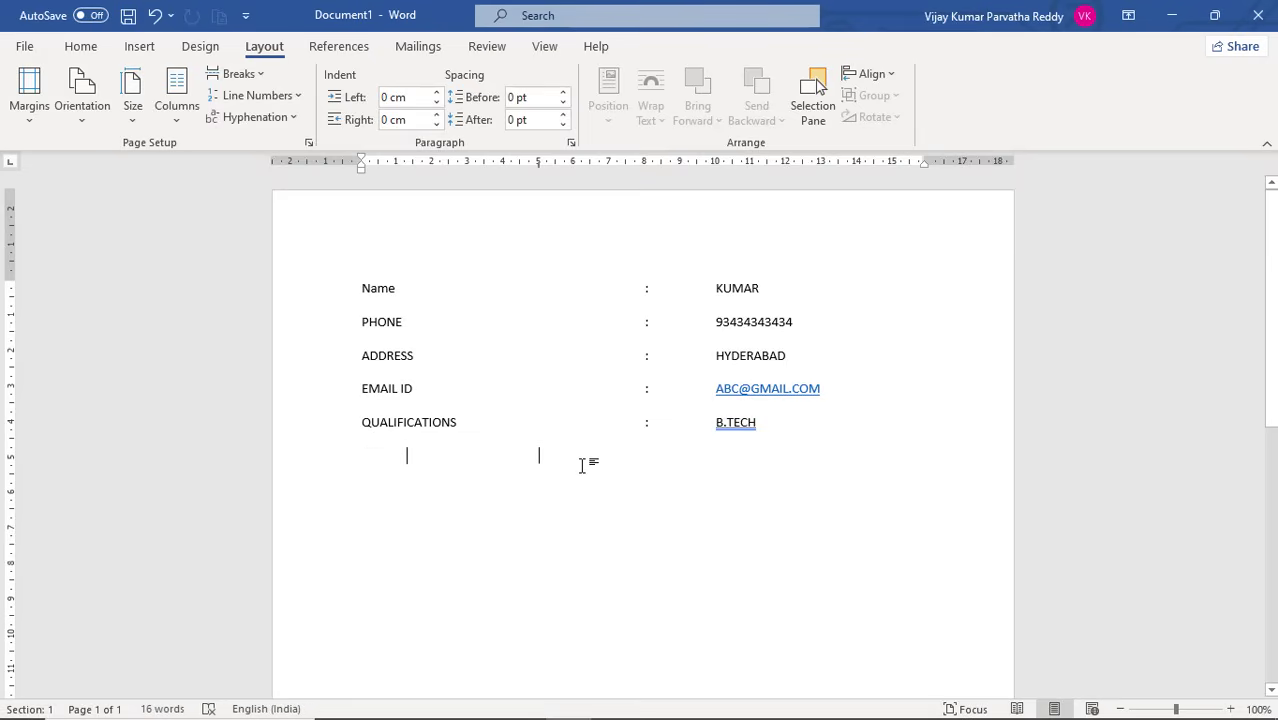
pyautogui.press('Tab')
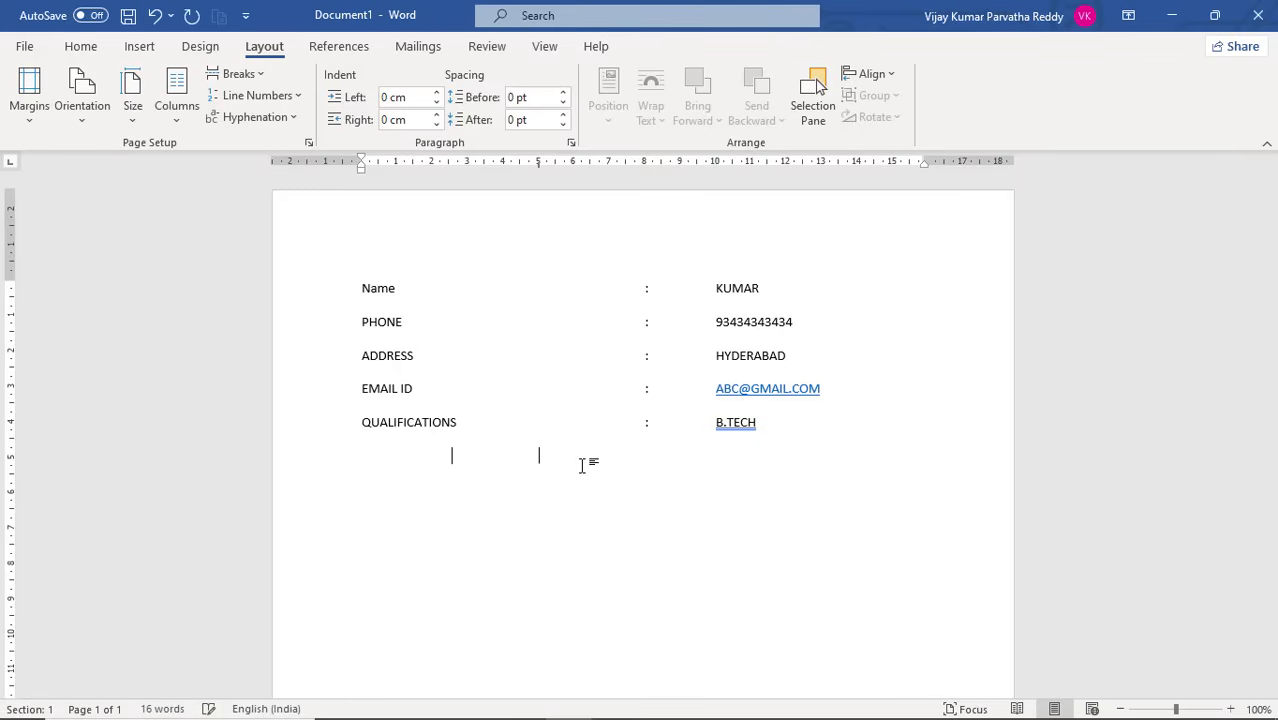
pyautogui.moveTo(576, 456); pyautogui.dragTo(303, 448)
pyautogui.press('Delete')
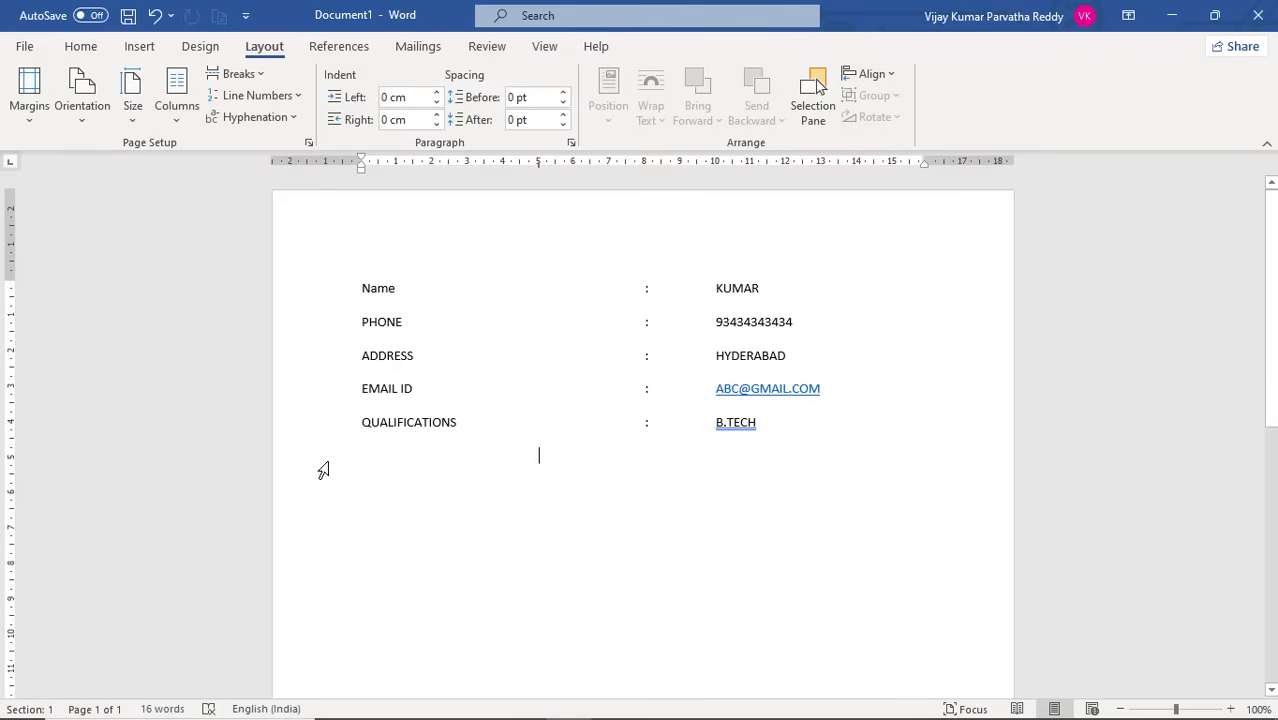
# Tab across to the 5 cm bar and enter the sample text "ASDFALS DFKASJKDFJASKLD" beside it
pyautogui.press('Tab')
pyautogui.press('Tab')
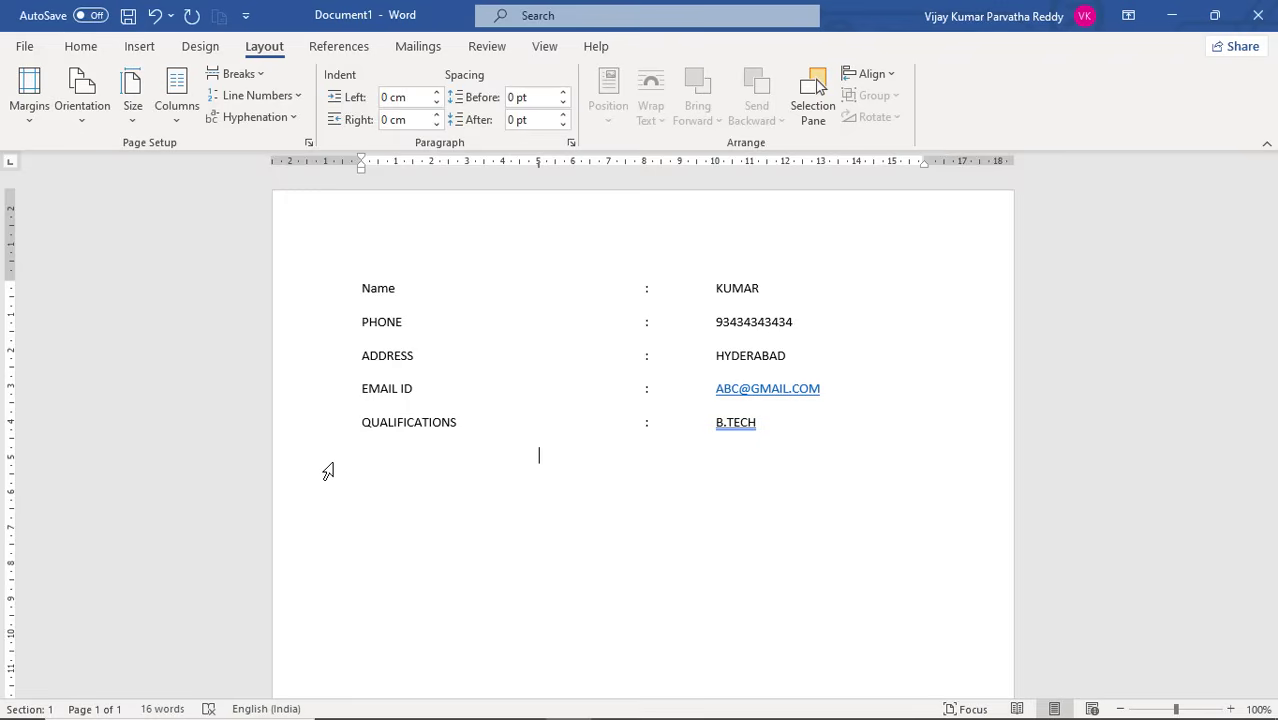
pyautogui.write('ASDFALS DFKASJKDFJASKLD')
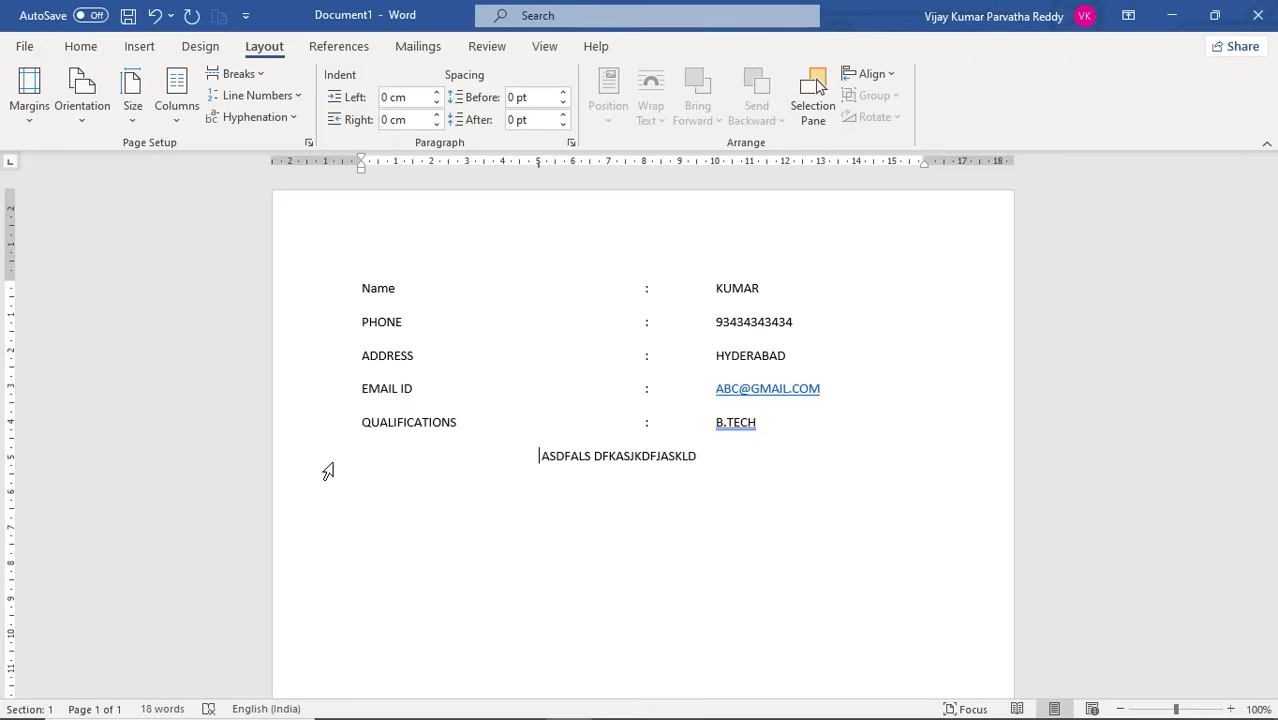
# Enter two more lines of random sample letters below the bar-tab text, running across the 5 cm bar, and start a further line
pyautogui.press('Return')
pyautogui.write('ASLDFKAJSDFKLASJDFLK')
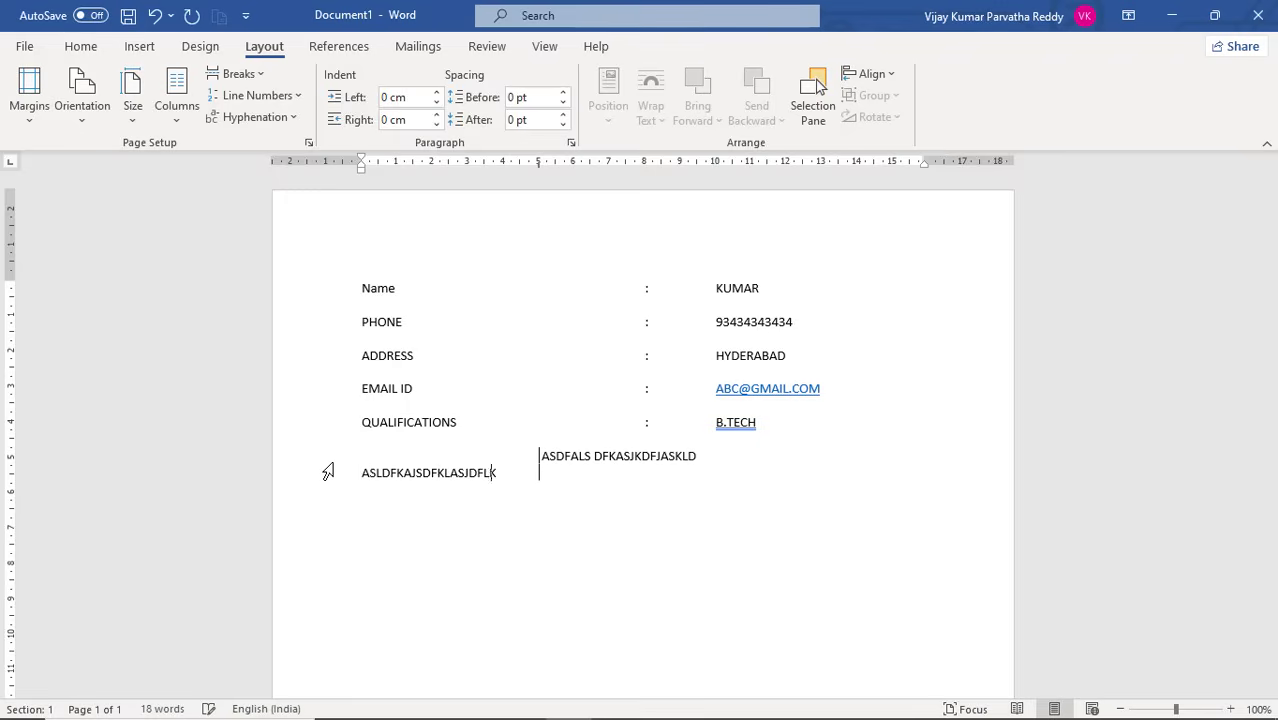
pyautogui.write('ASDJFLKJASLKDFJAKLSDFJKLASDJFKL')
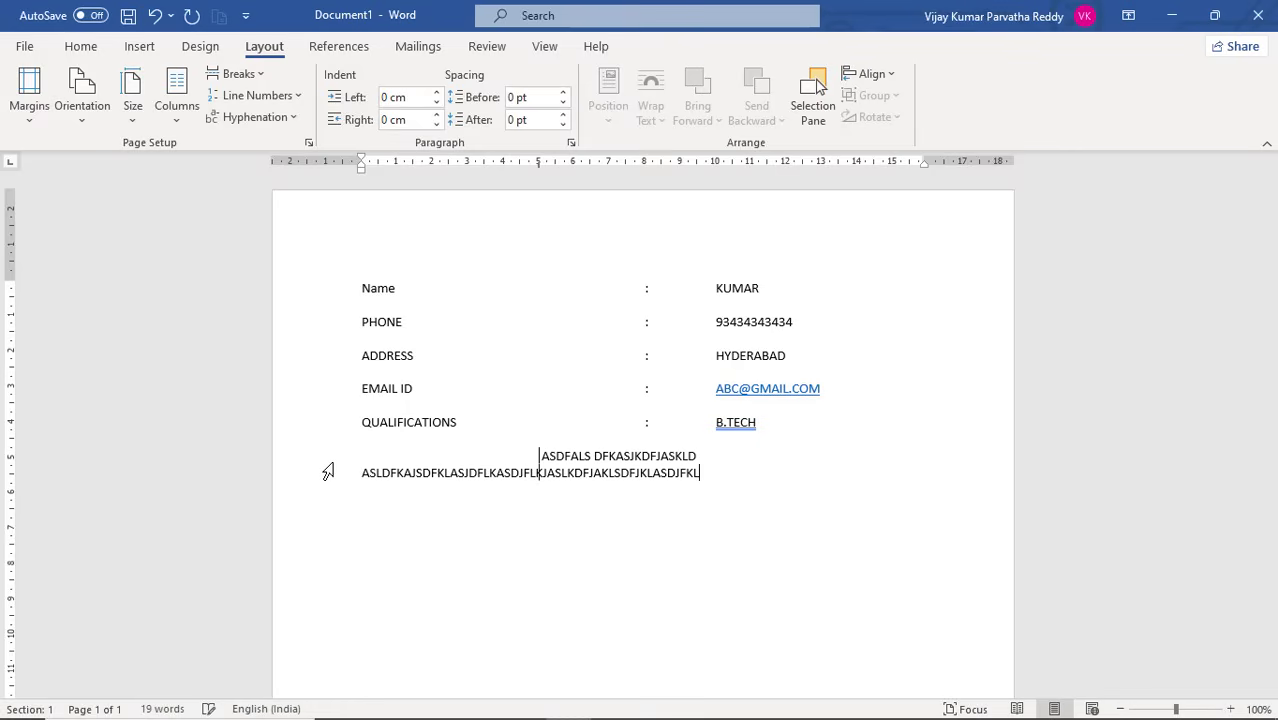
pyautogui.press('Return')
pyautogui.write('ASDFNASDKJFHASDJKFH')
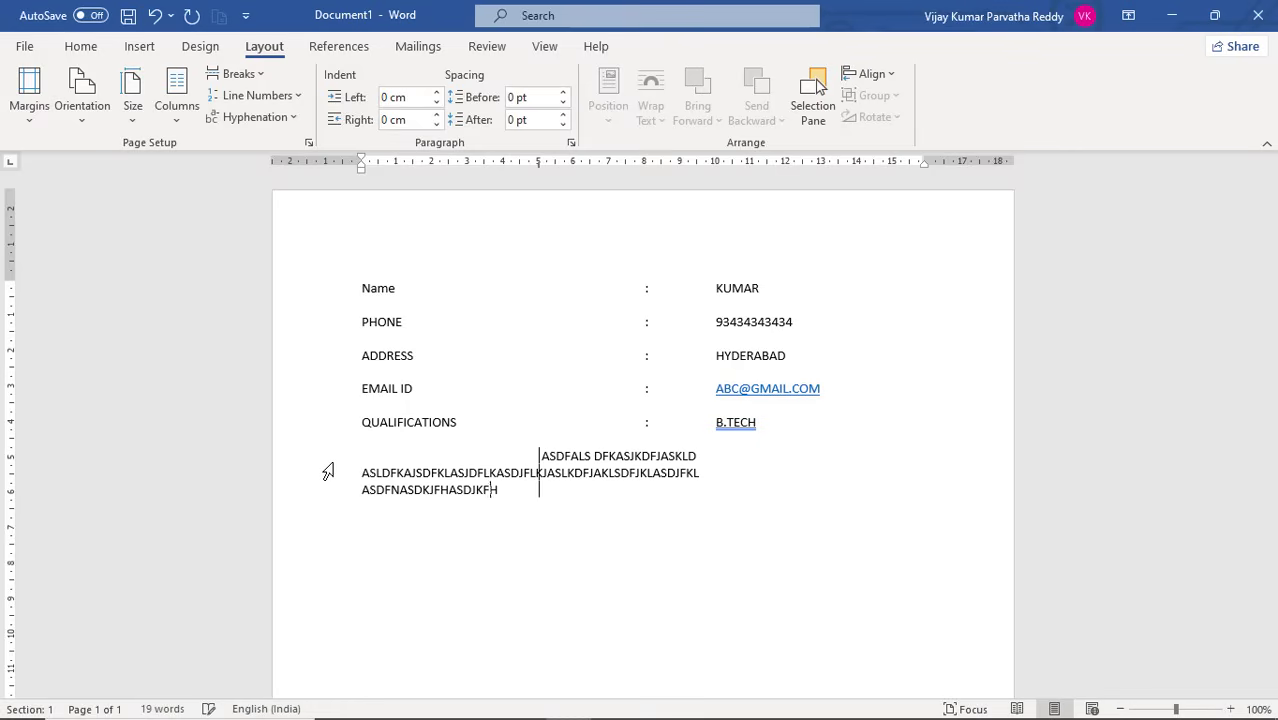
pyautogui.write('ASKDJFHASJKDHAJKSDHJKASDFJK')
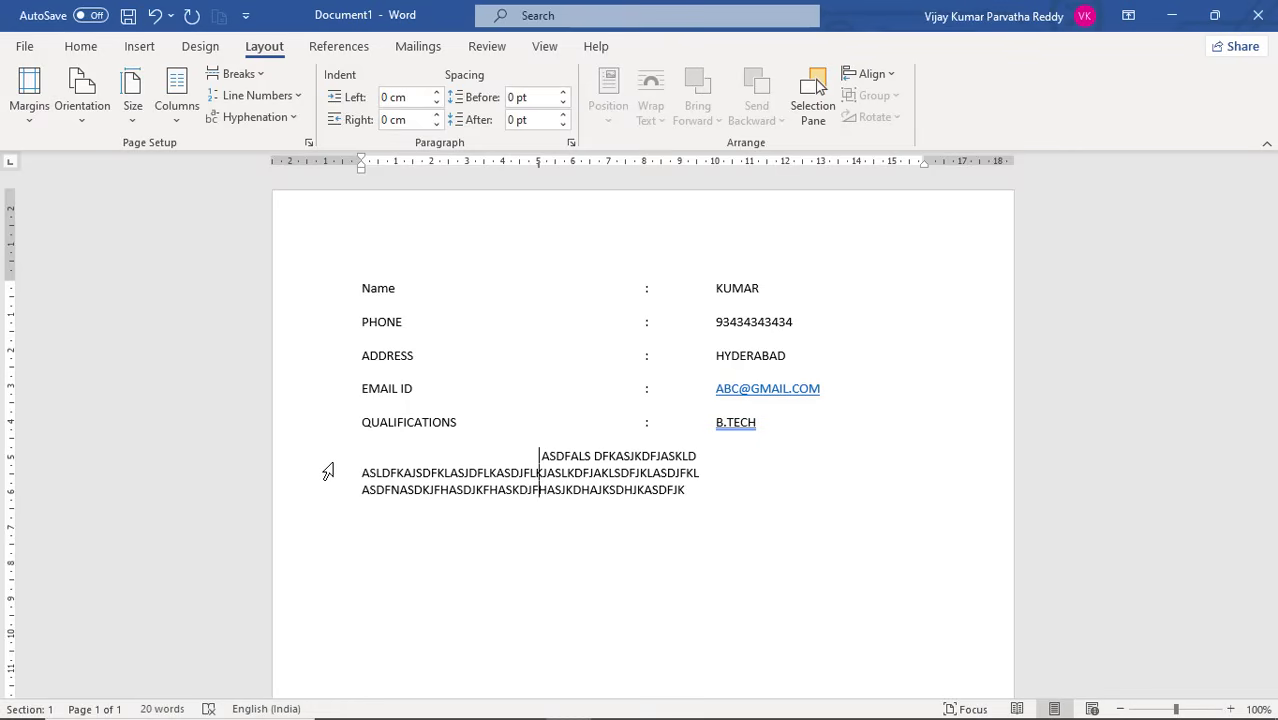
pyautogui.press('Return')
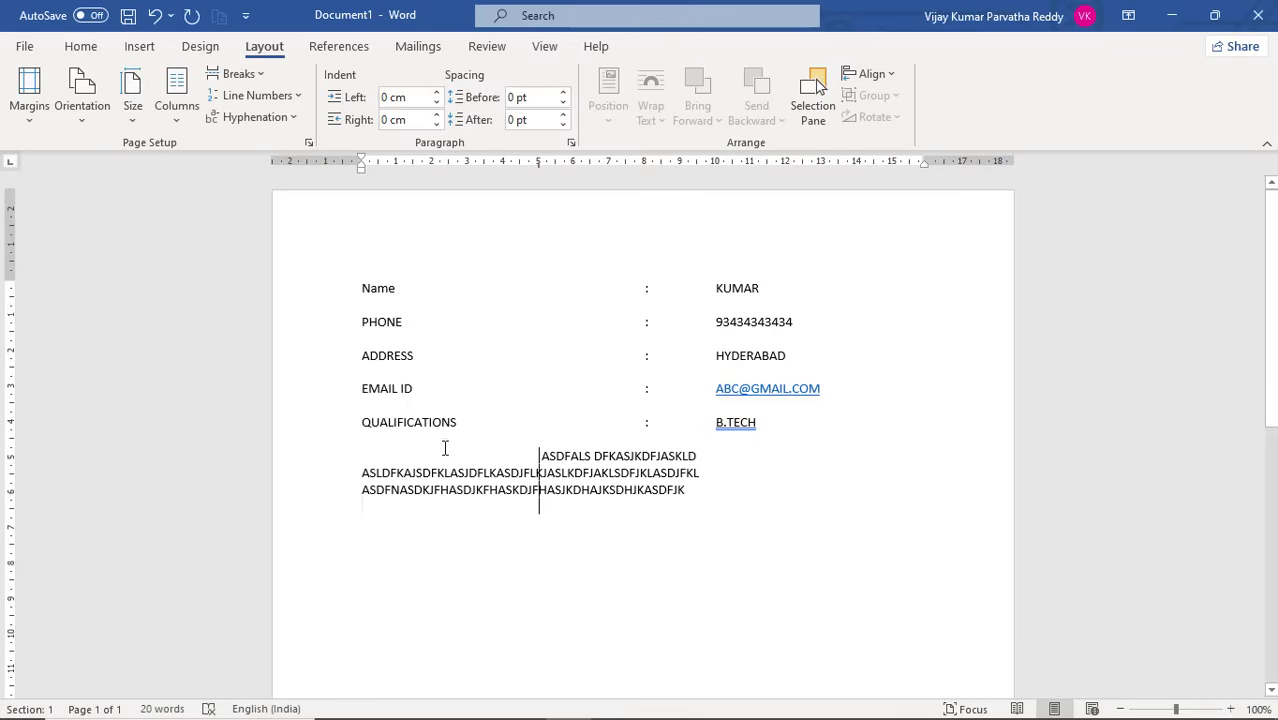
# Delete the sample lines running across the 5 cm bar below the QUALIFICATIONS row
pyautogui.moveTo(448, 452); pyautogui.dragTo(668, 531)
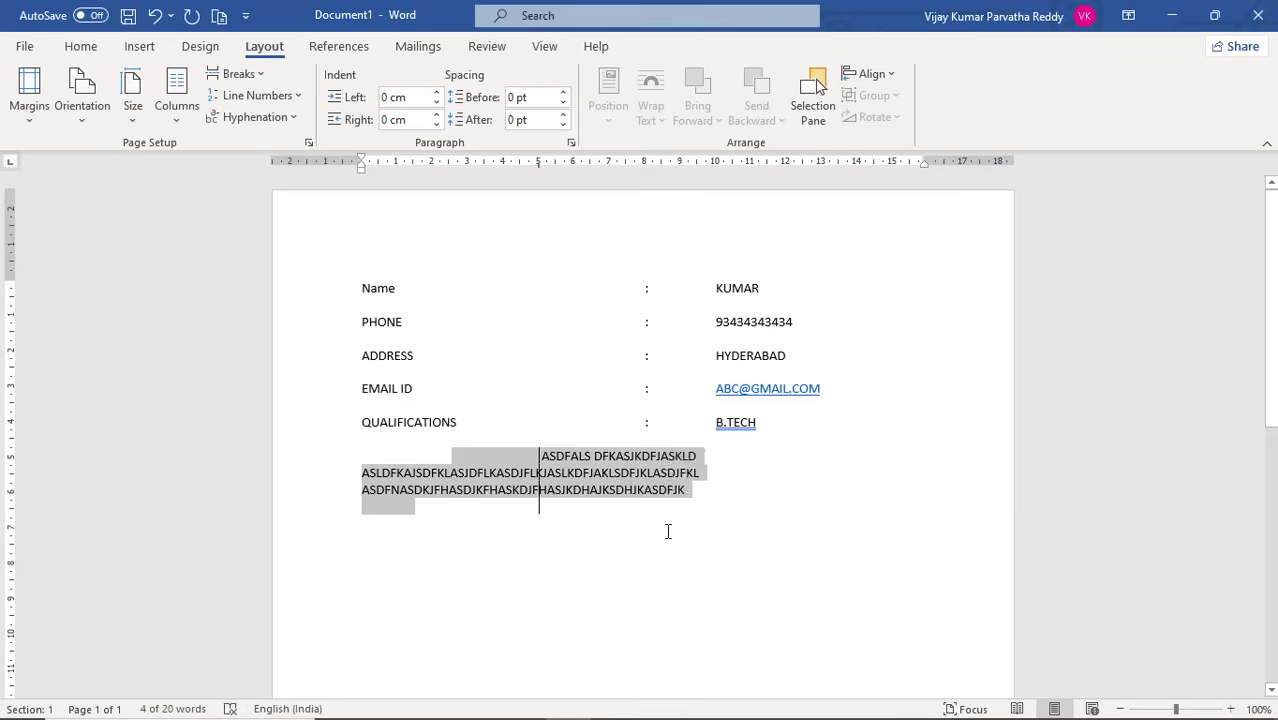
pyautogui.press('Delete')
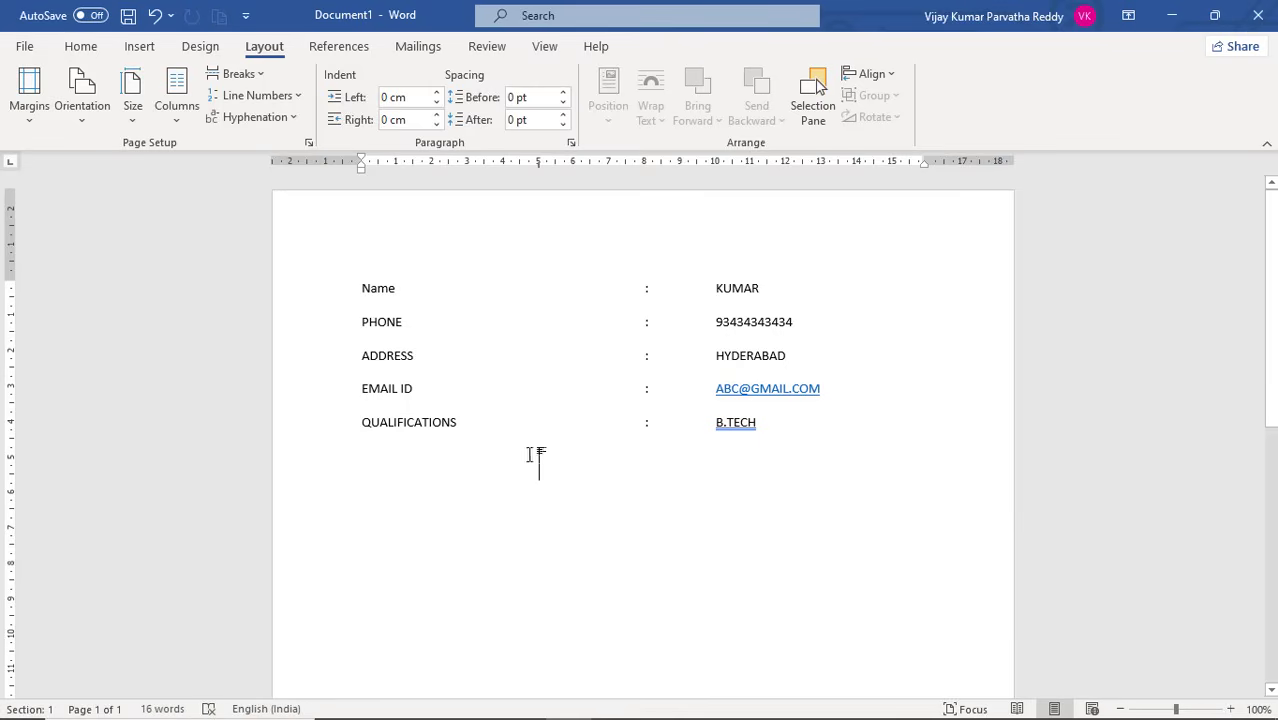
# Replace the 5 cm bar tab with a left-aligned tab stop at 5 cm using dotted leader 2
pyautogui.click(571, 144)
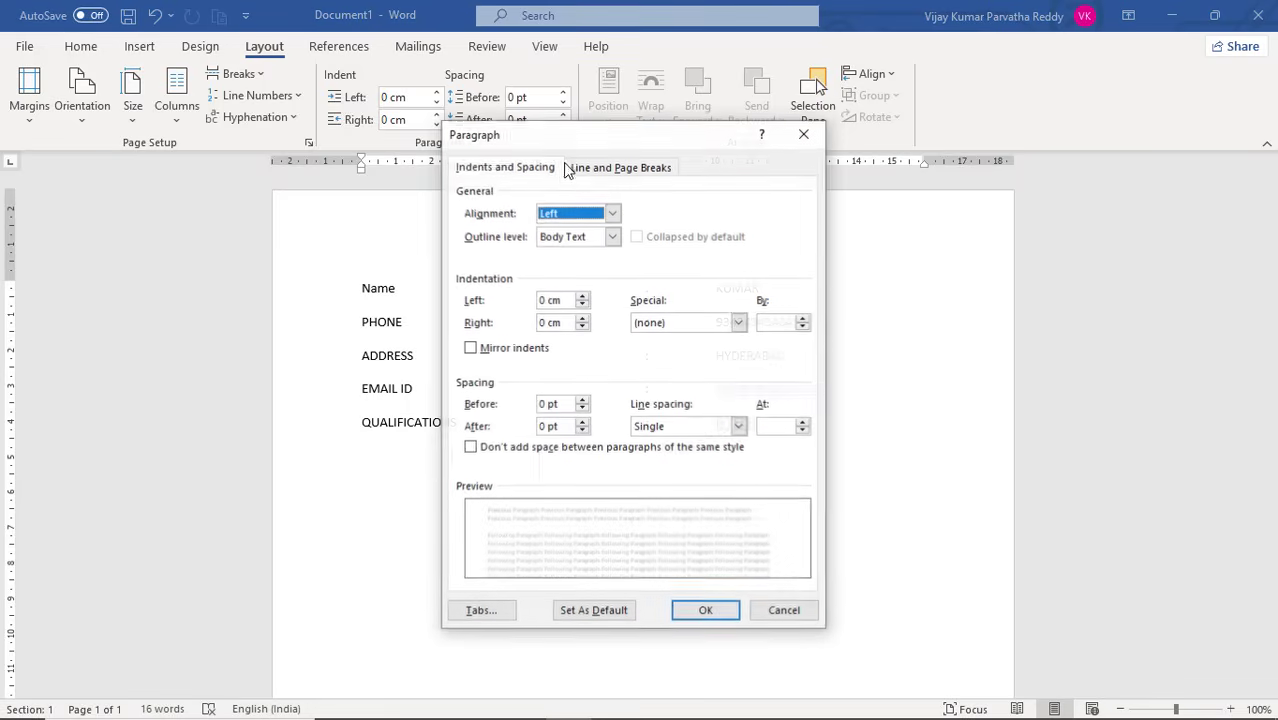
pyautogui.click(480, 611)
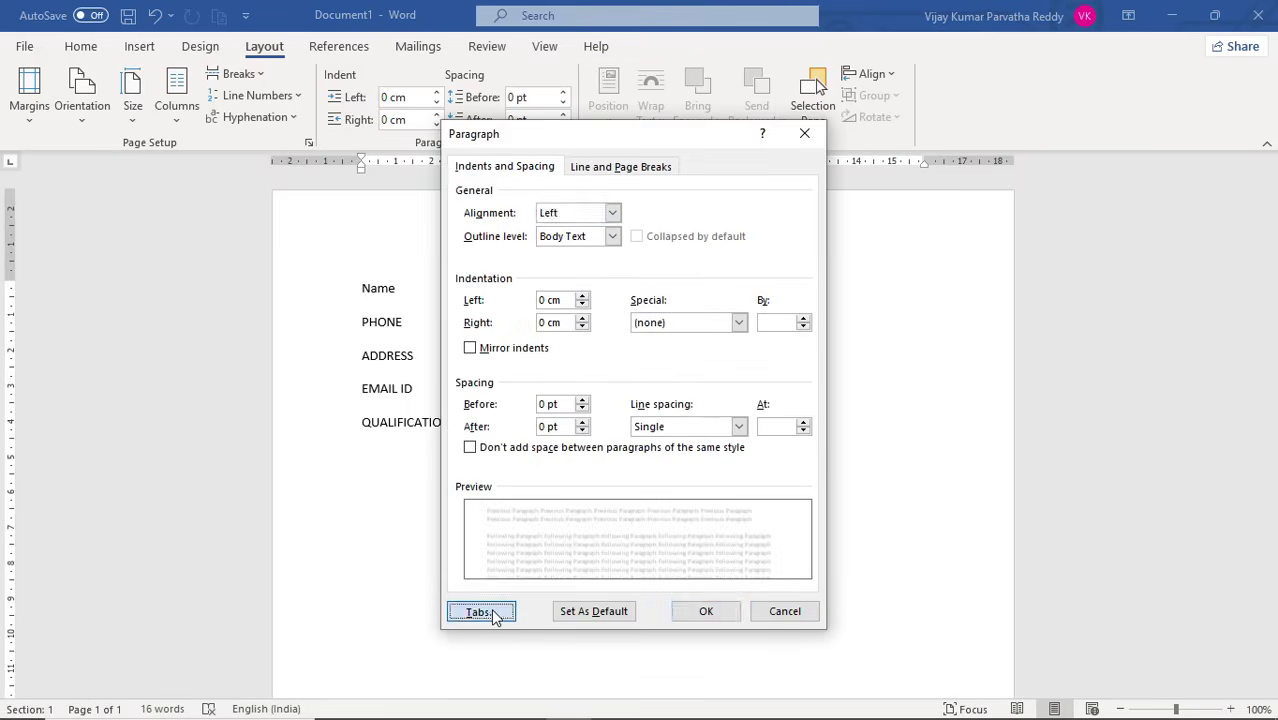
pyautogui.click(633, 364)
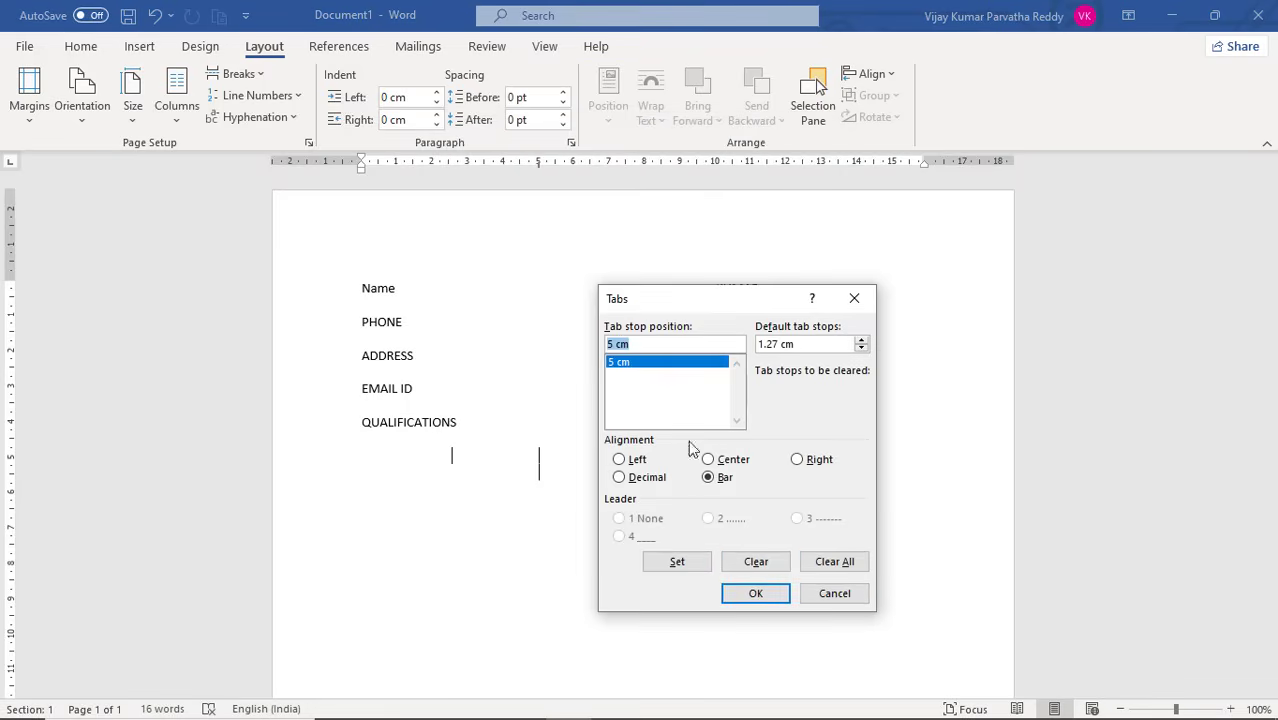
pyautogui.click(758, 562)
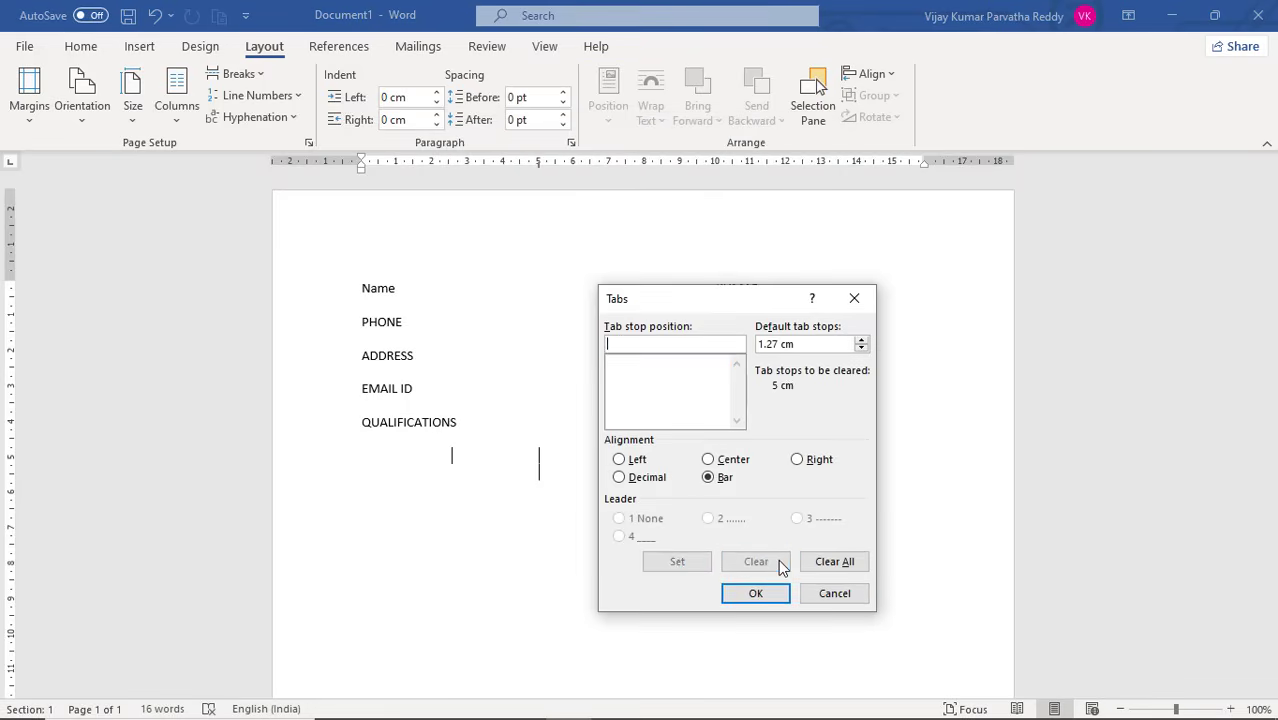
pyautogui.click(637, 461)
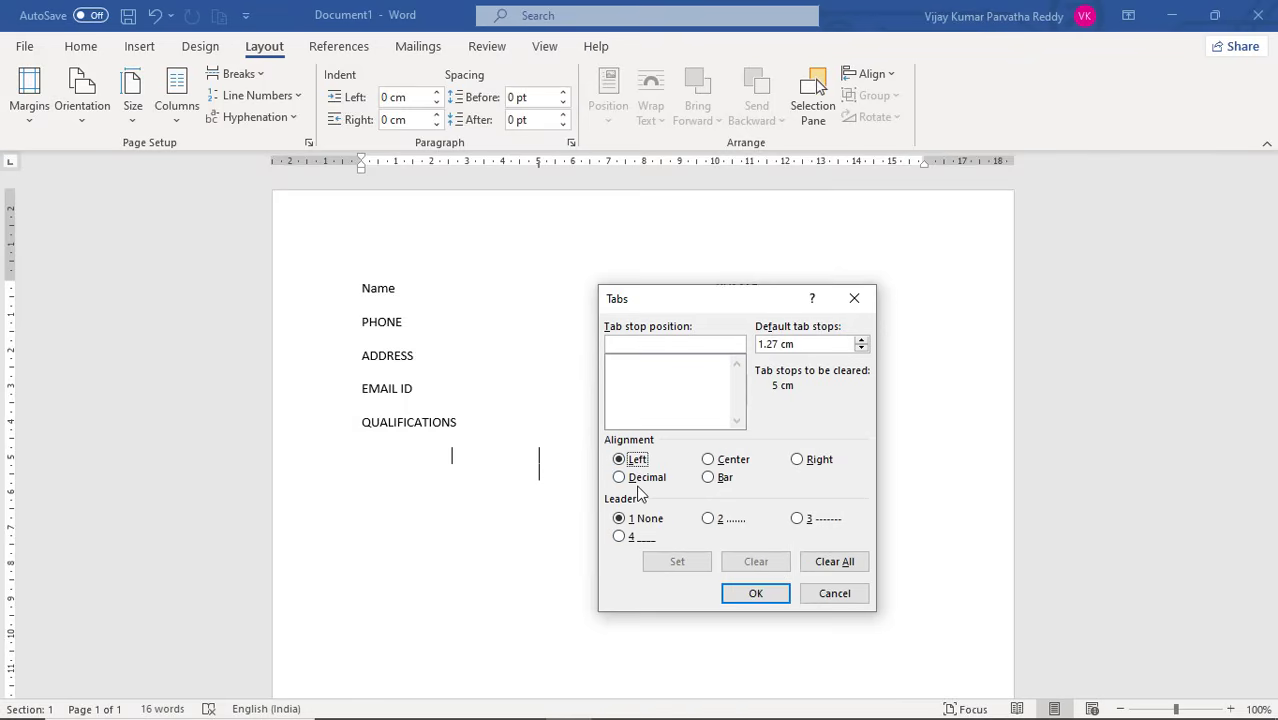
pyautogui.click(679, 343)
pyautogui.write('5')
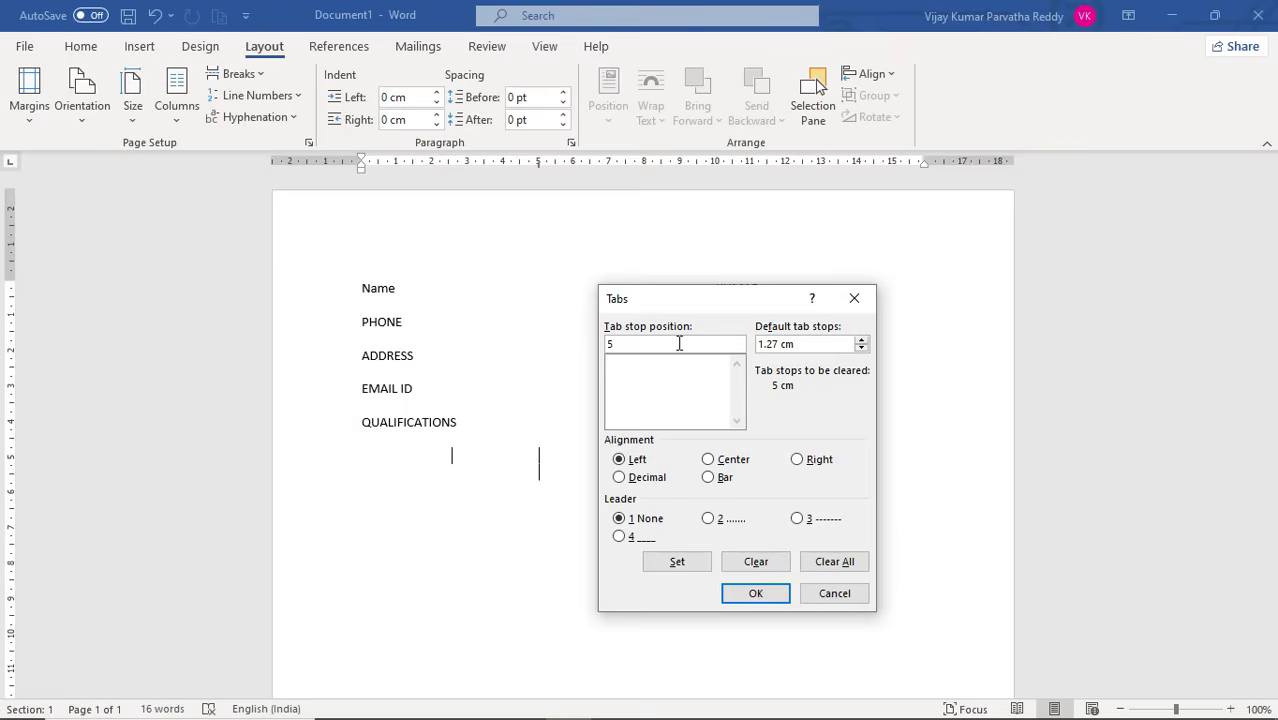
pyautogui.click(733, 527)
pyautogui.click(757, 595)
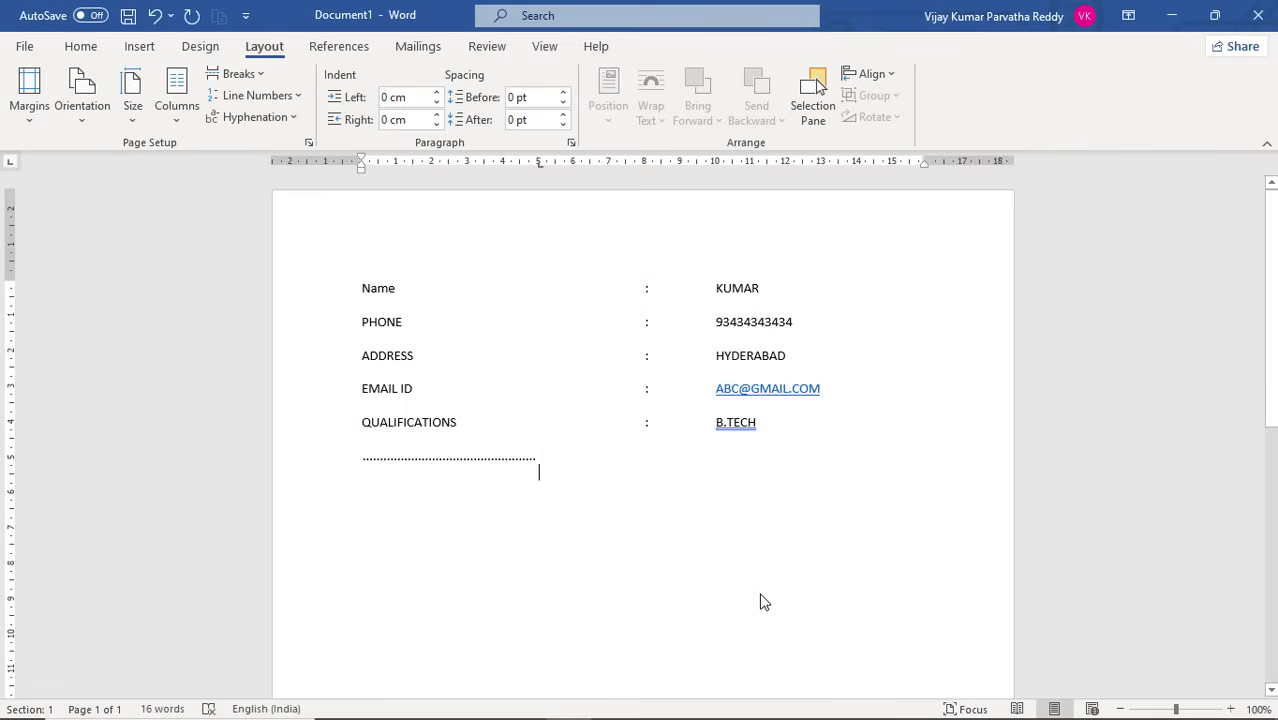
# Enter HELLO, HAI, NANI and BABU on consecutive lines at the 5 cm dotted-leader tab stop
pyautogui.write('HELLO')
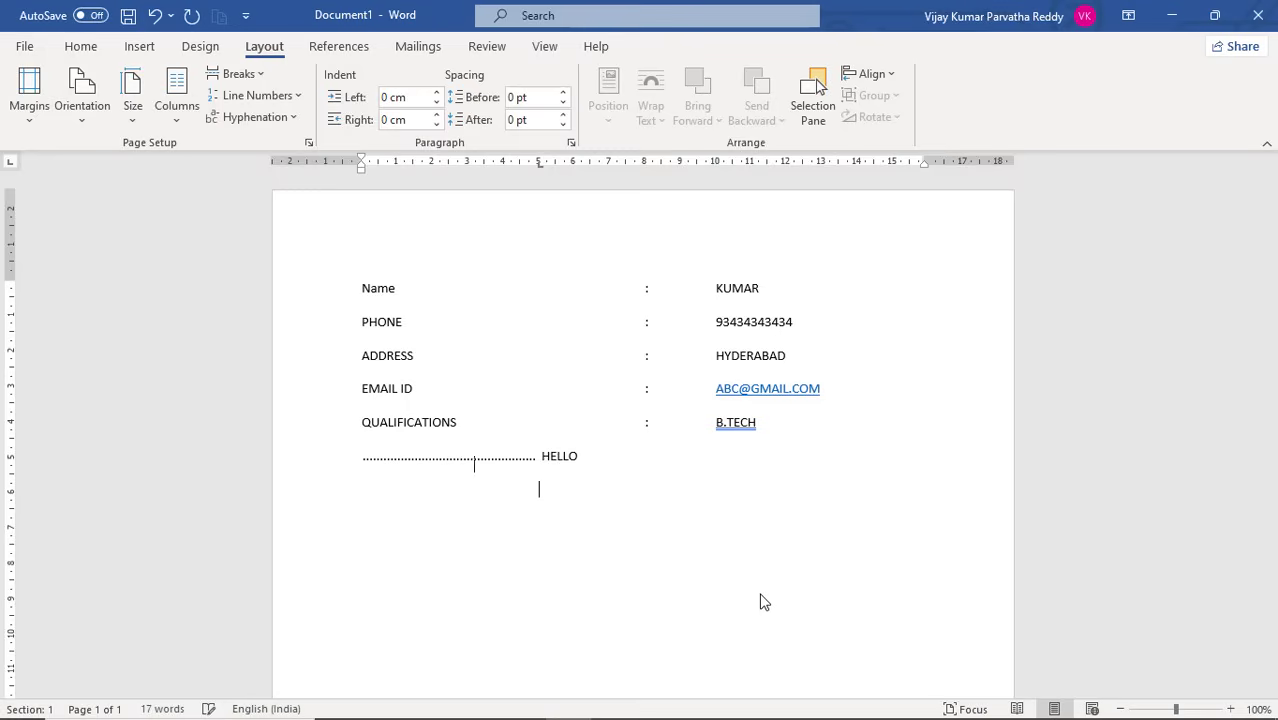
pyautogui.press('Tab')
pyautogui.write('HA')
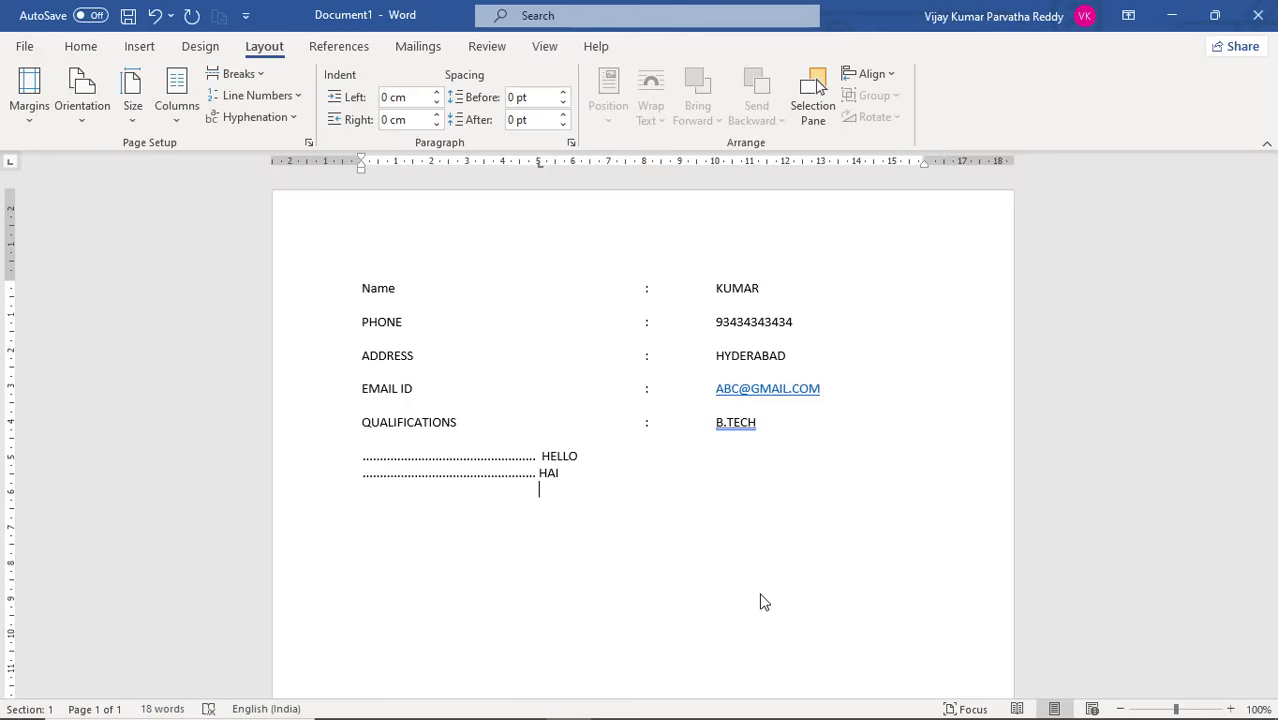
pyautogui.press('Return')
pyautogui.press('Tab')
pyautogui.write('NANI')
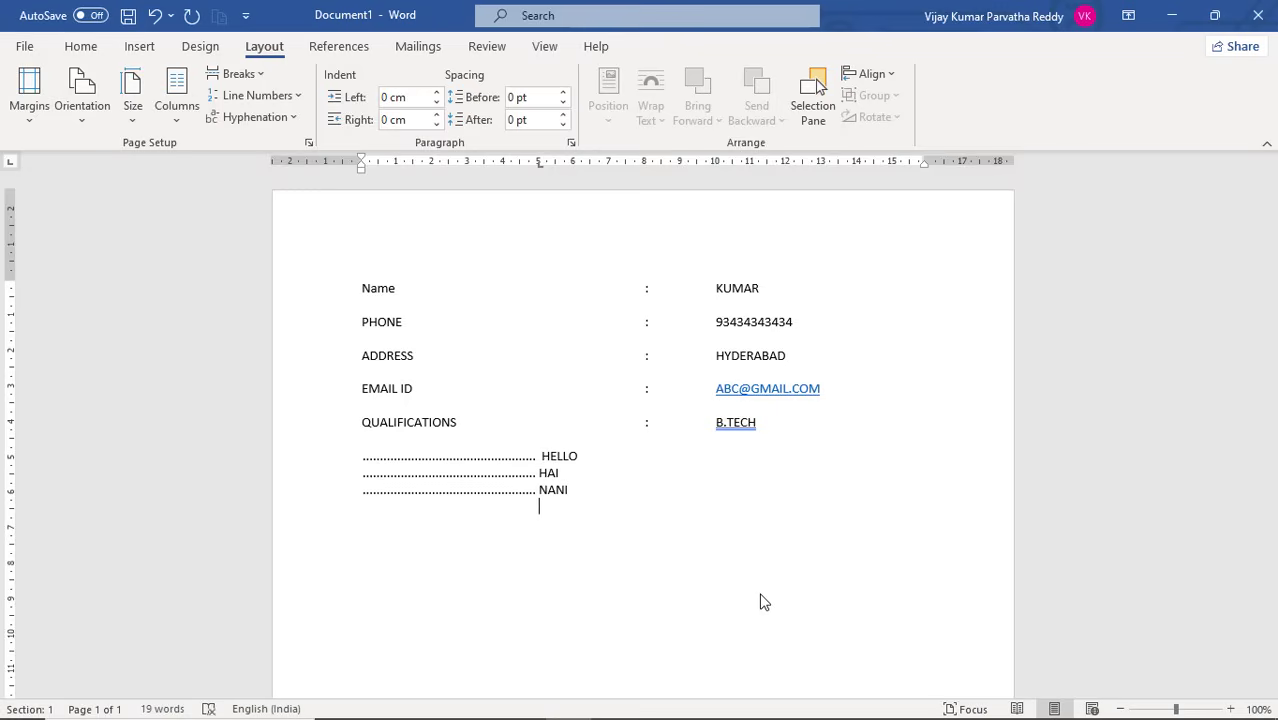
pyautogui.press('Tab')
pyautogui.write('B')
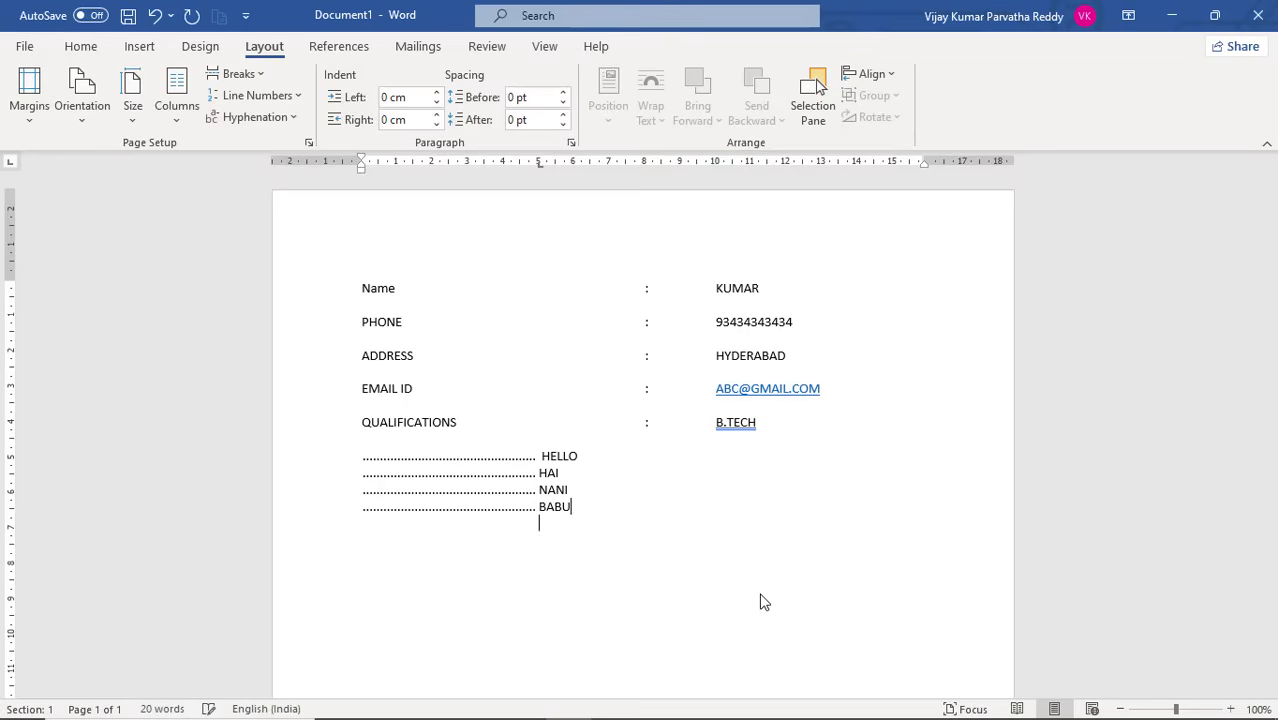
# Try to move the 5 cm tab stop further right on a new tabbed line below BABU
pyautogui.press('Return')
pyautogui.press('Tab')
pyautogui.moveTo(539, 166); pyautogui.dragTo(694, 160)
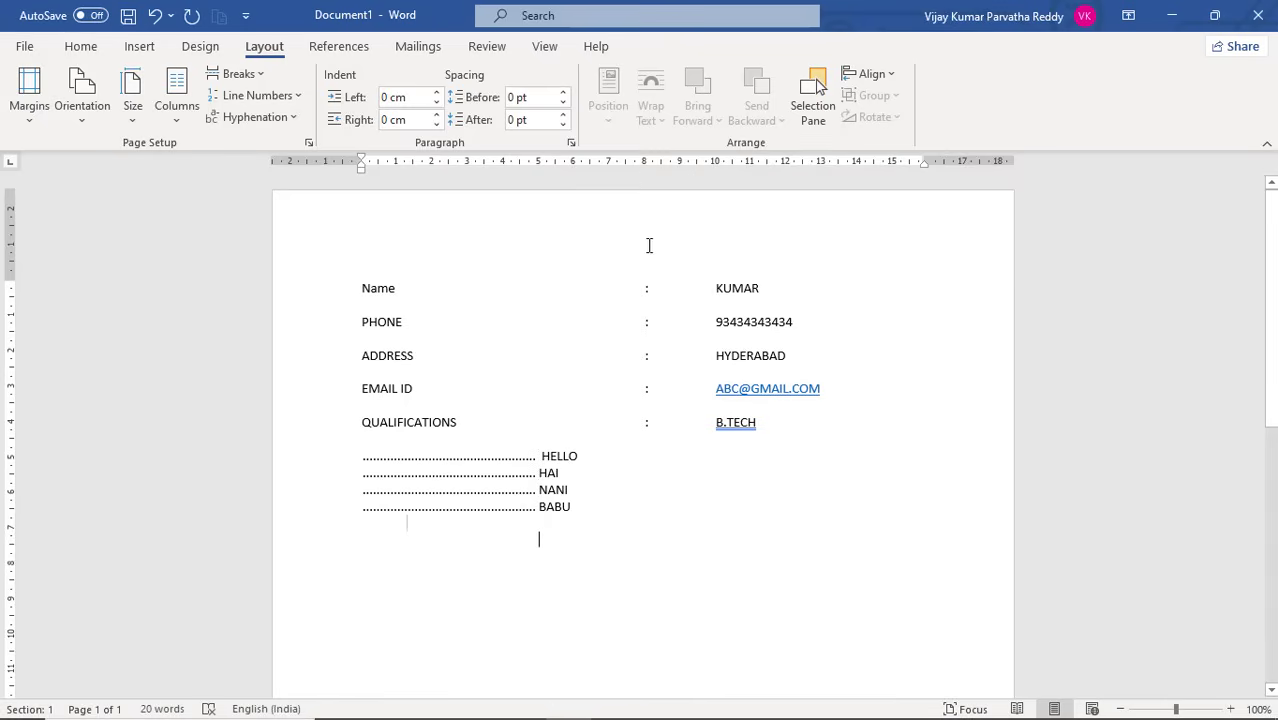
# Add a dotted-leader line directly below BABU and move its tab stop to about 3.5 cm
pyautogui.click(584, 508)
pyautogui.press('Return')
pyautogui.press('Tab')
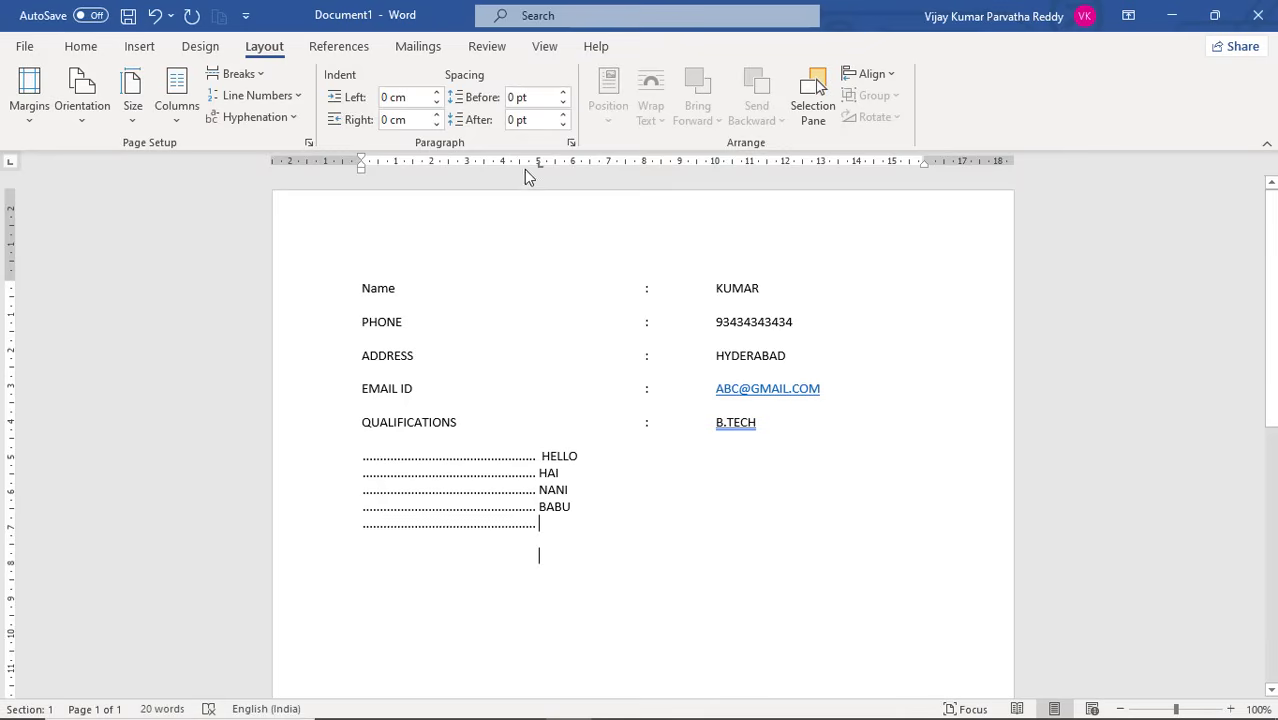
pyautogui.moveTo(539, 166); pyautogui.dragTo(489, 164)
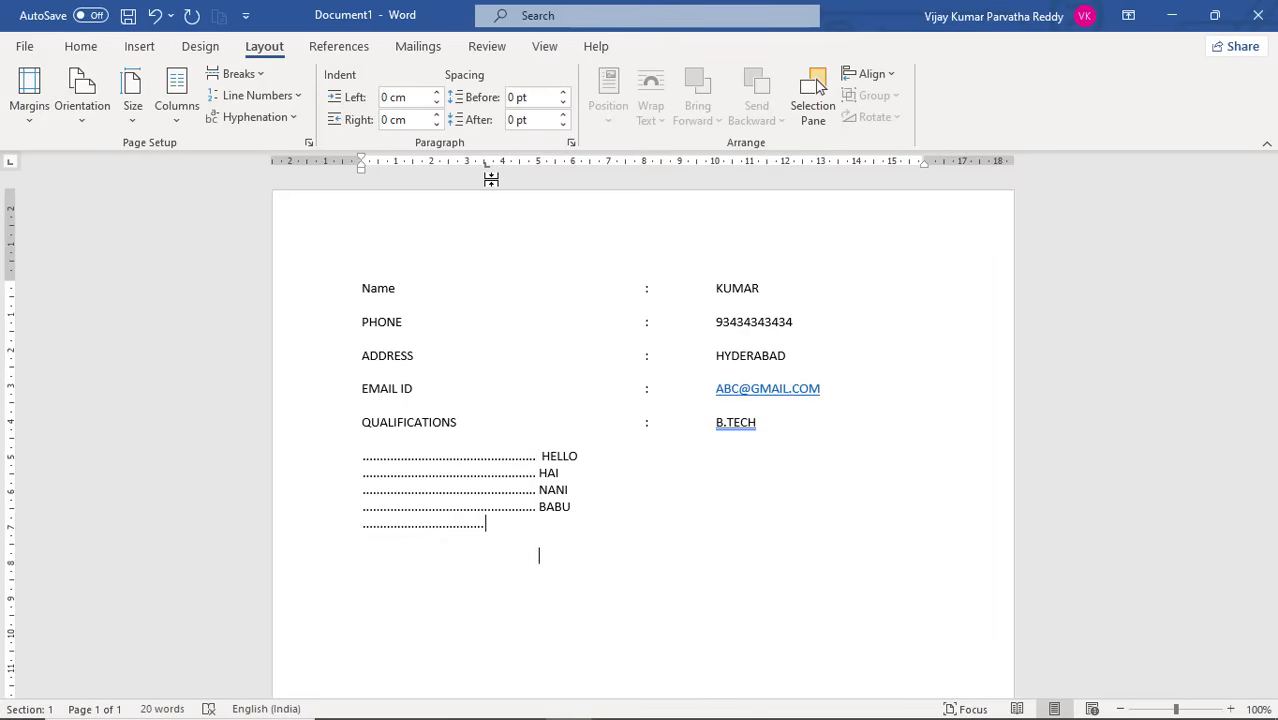
# Enter ASDF followed by a dotted leader on the next line, and try to move its tab stop further right
pyautogui.press('Return')
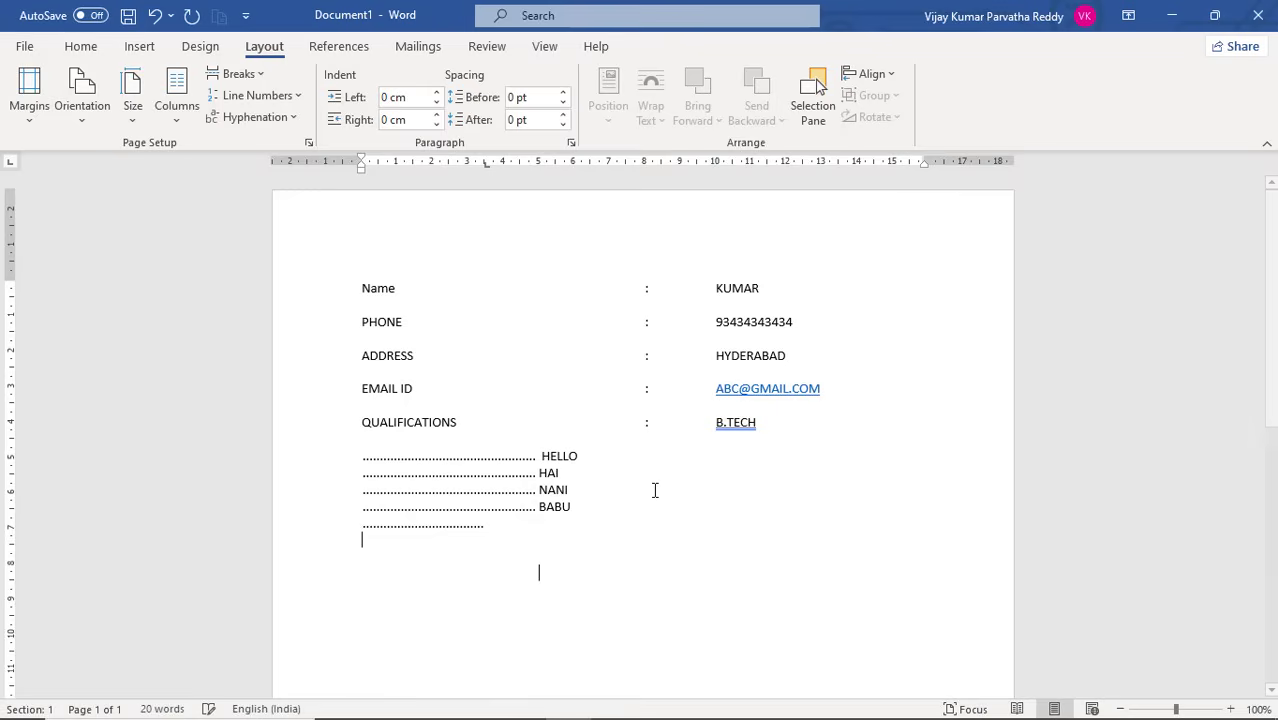
pyautogui.write('ASDF')
pyautogui.press('Tab')
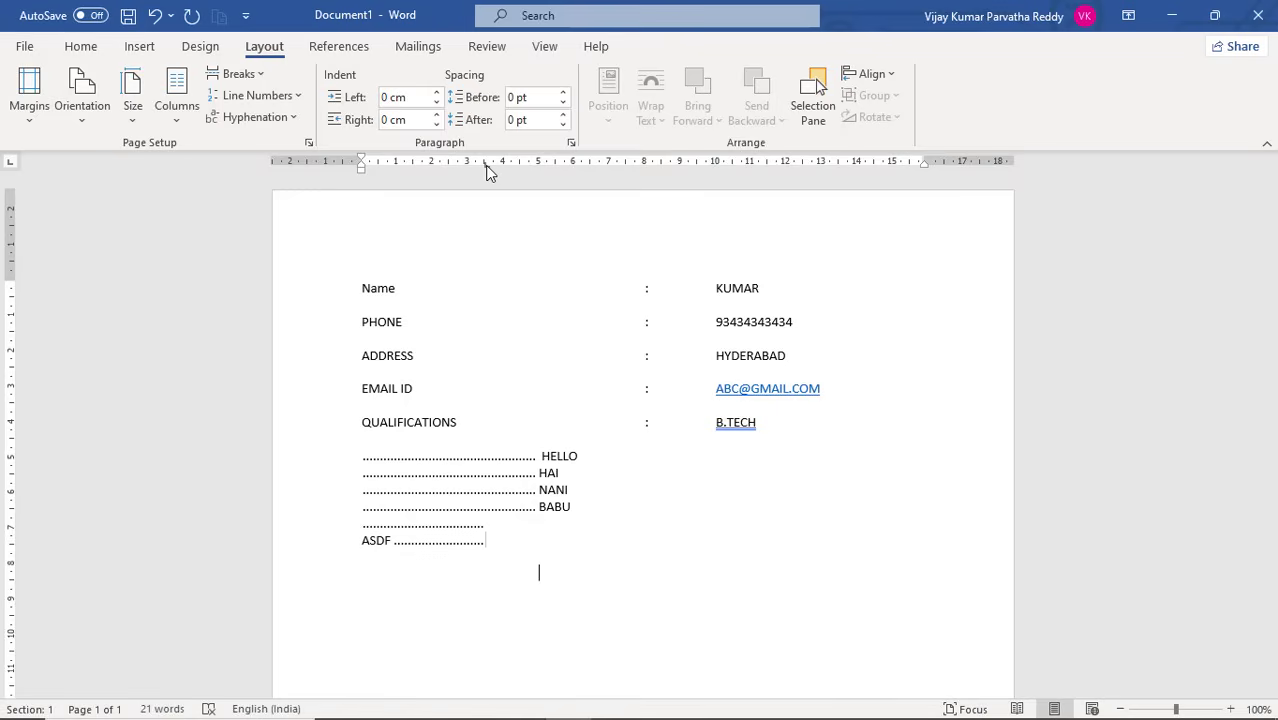
pyautogui.moveTo(487, 168); pyautogui.dragTo(790, 163)
pyautogui.press('Return')
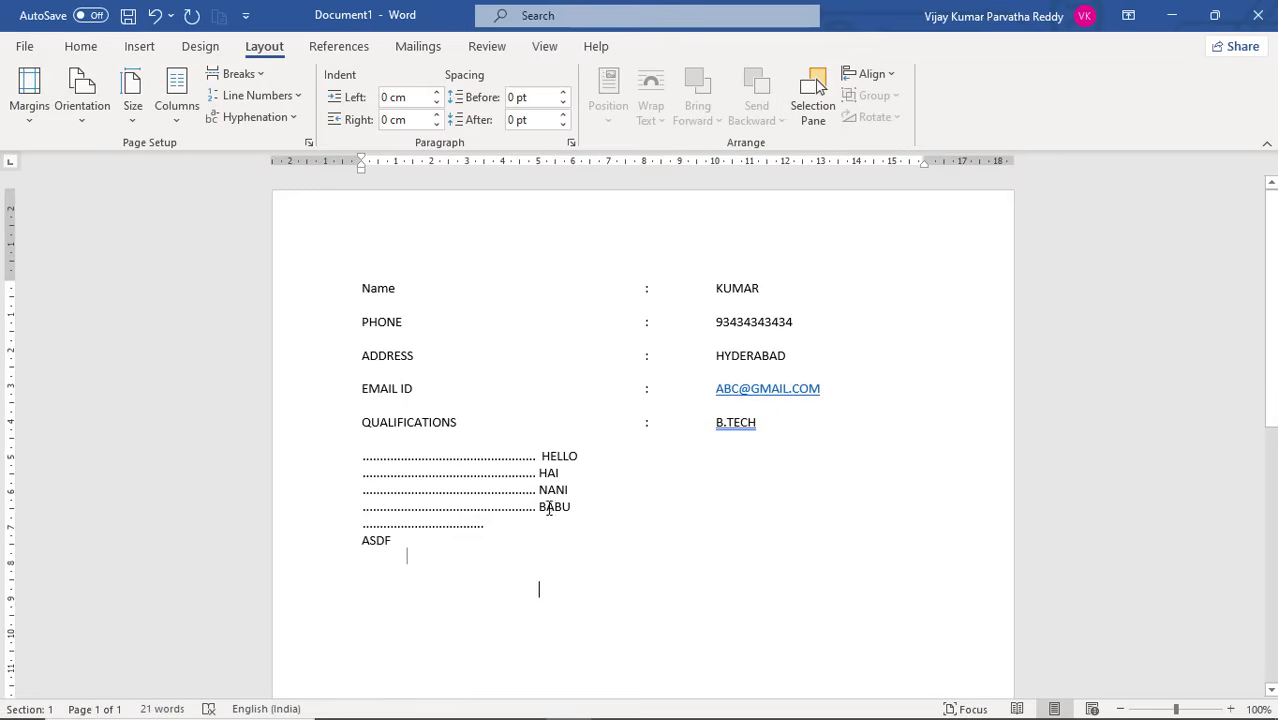
# Move the tab stop of the empty dotted line below BABU to 10 cm and enter ASFASDF at that stop on a new line
pyautogui.click(487, 522)
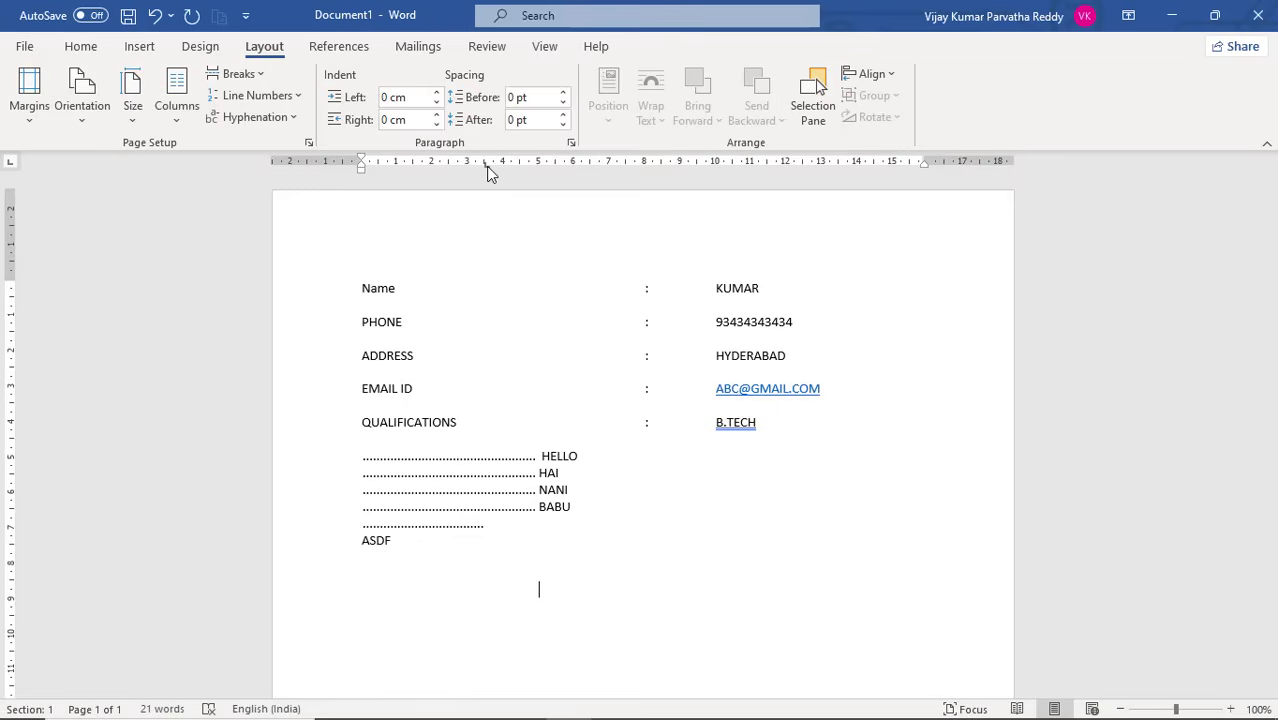
pyautogui.moveTo(487, 166); pyautogui.dragTo(716, 164)
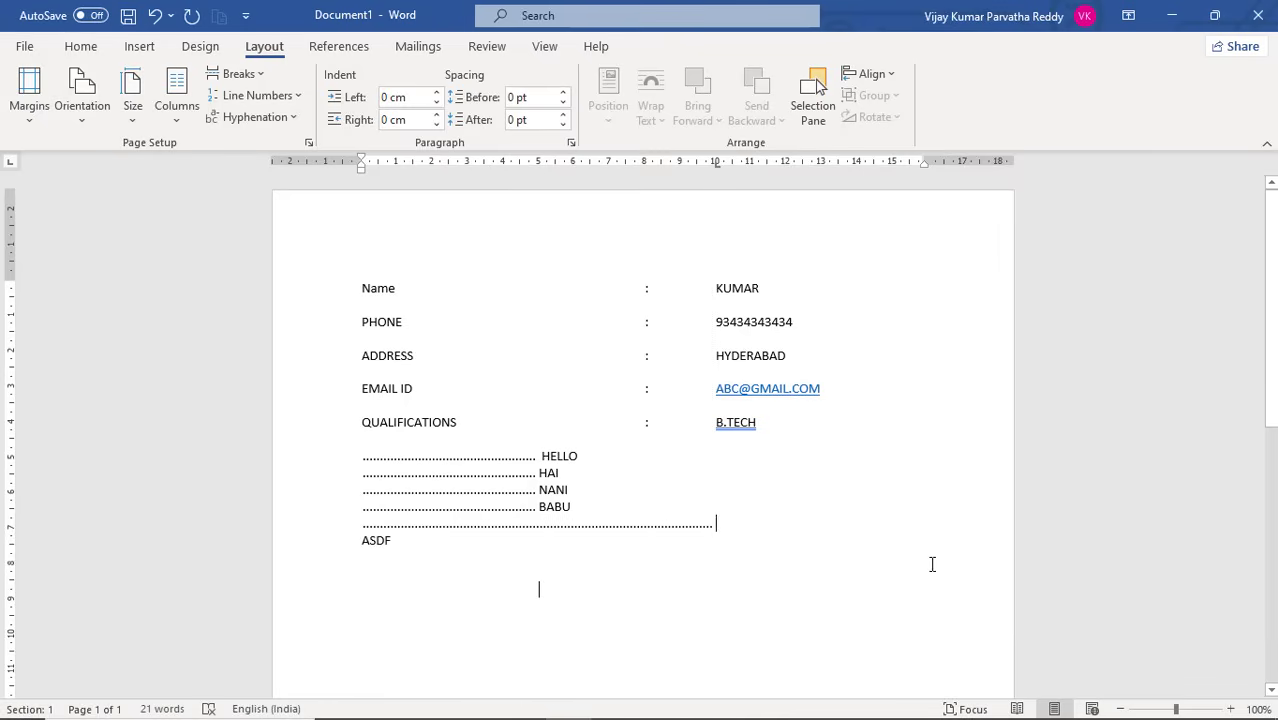
pyautogui.press('Return')
pyautogui.press('Tab')
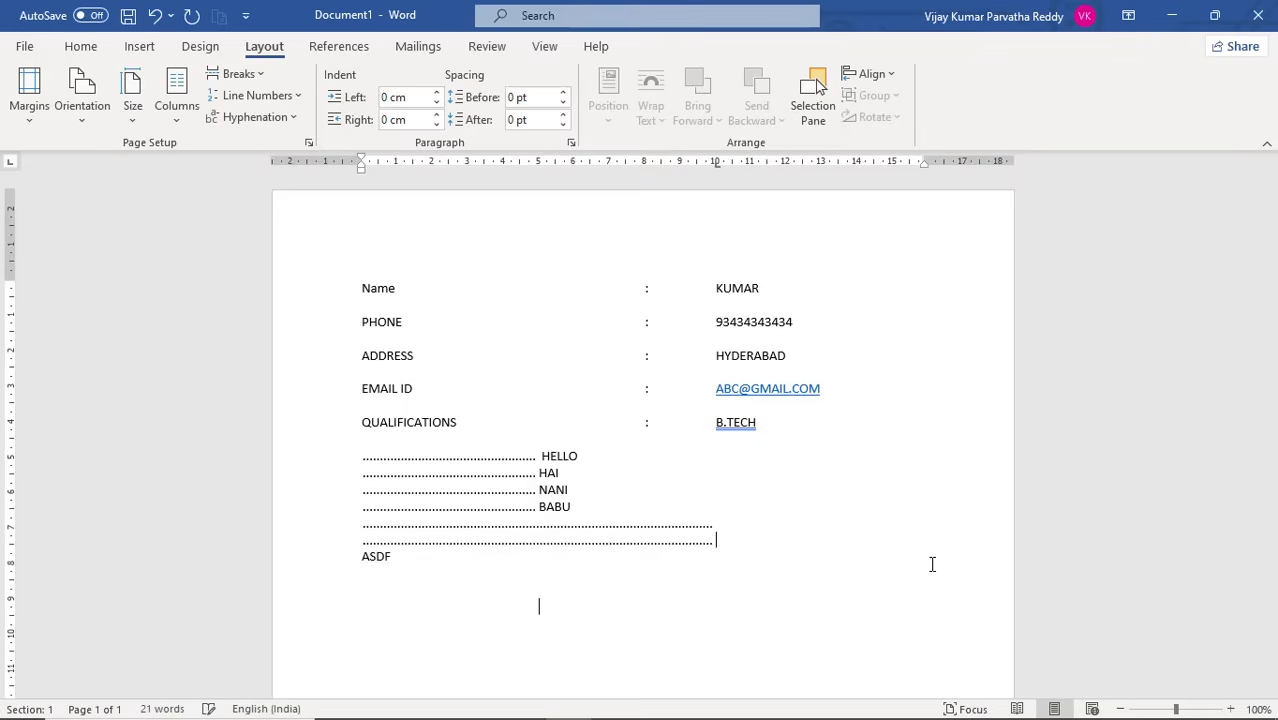
pyautogui.write('ASFASDF')
pyautogui.press('Return')
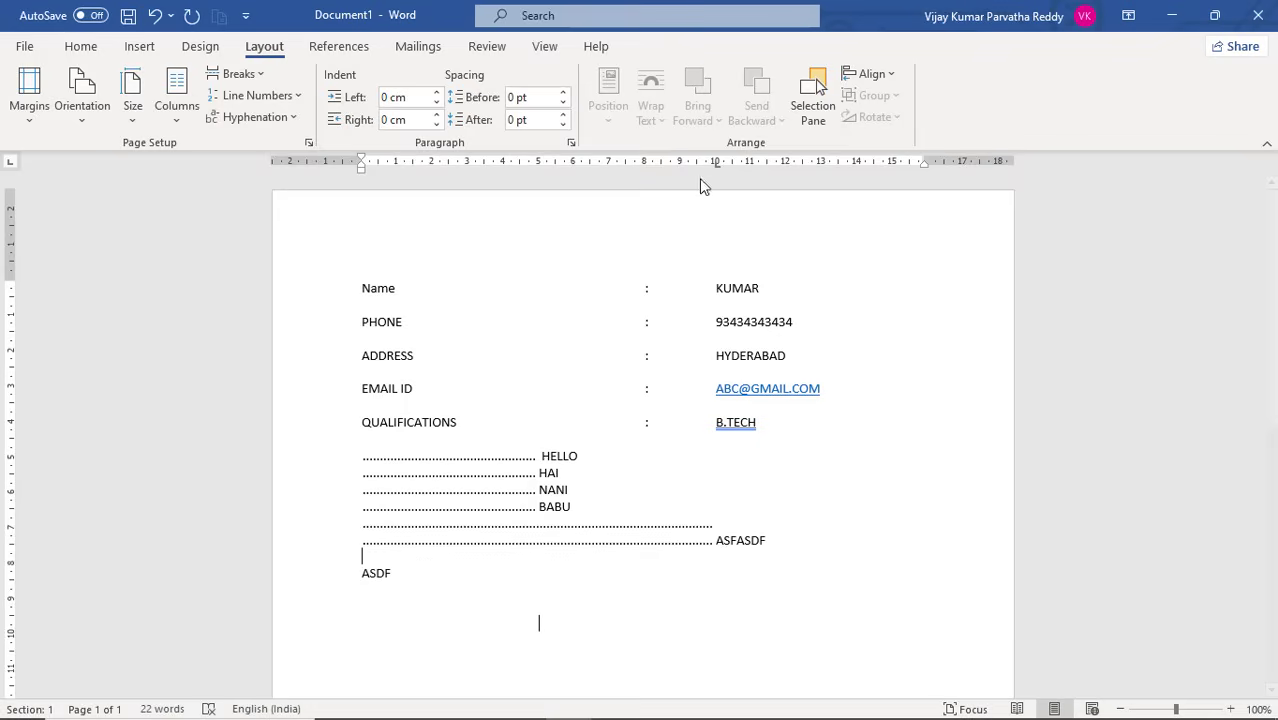
# Clear all tab stops from the blank line below ASFASDF
pyautogui.click(572, 143)
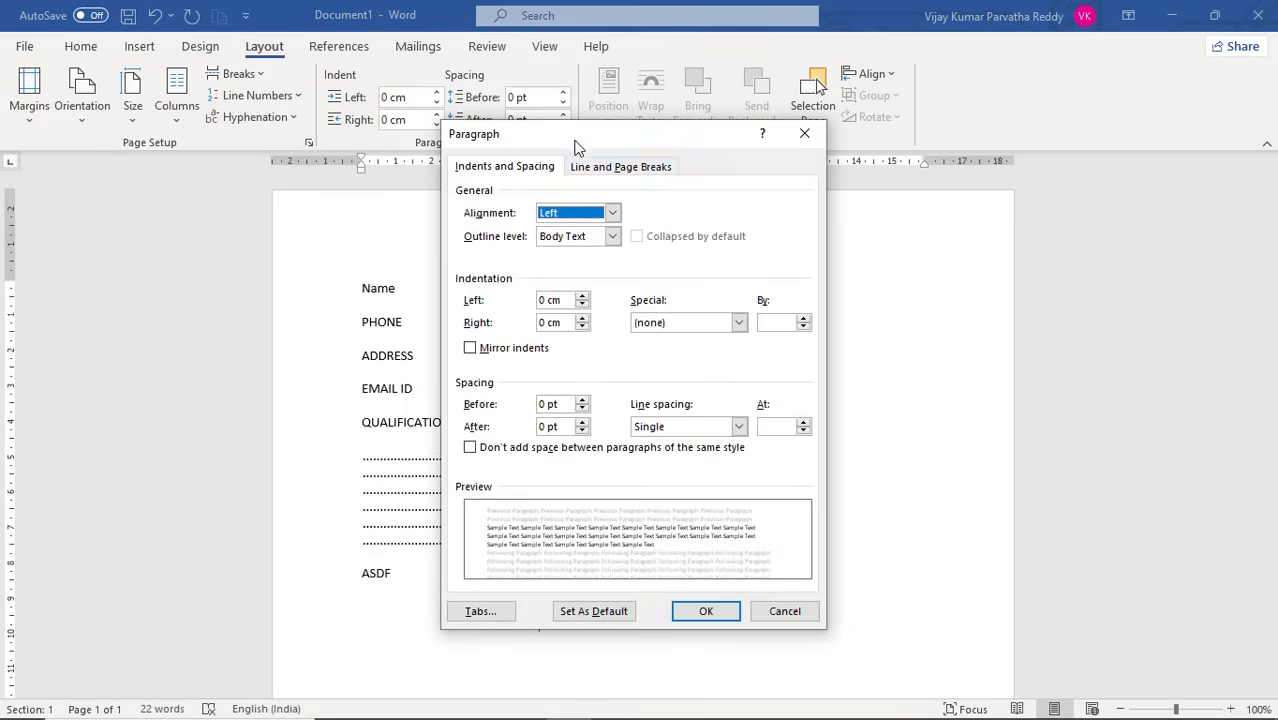
pyautogui.click(497, 614)
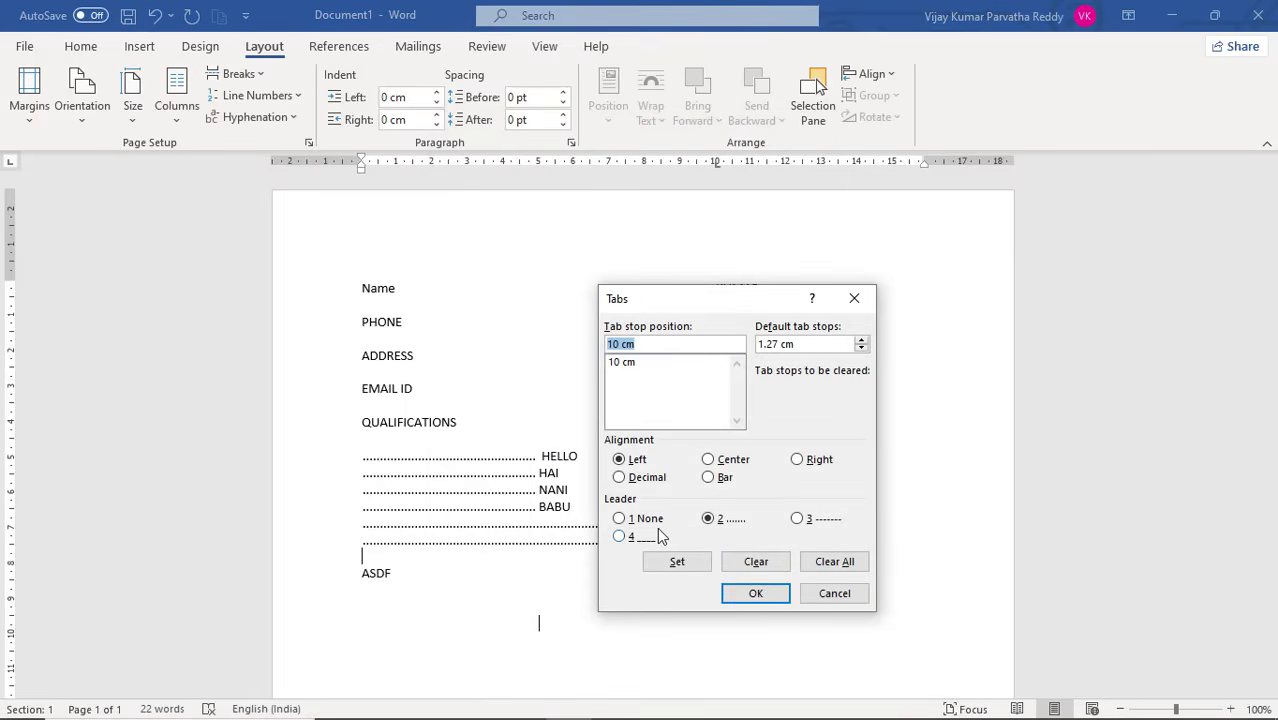
pyautogui.click(818, 565)
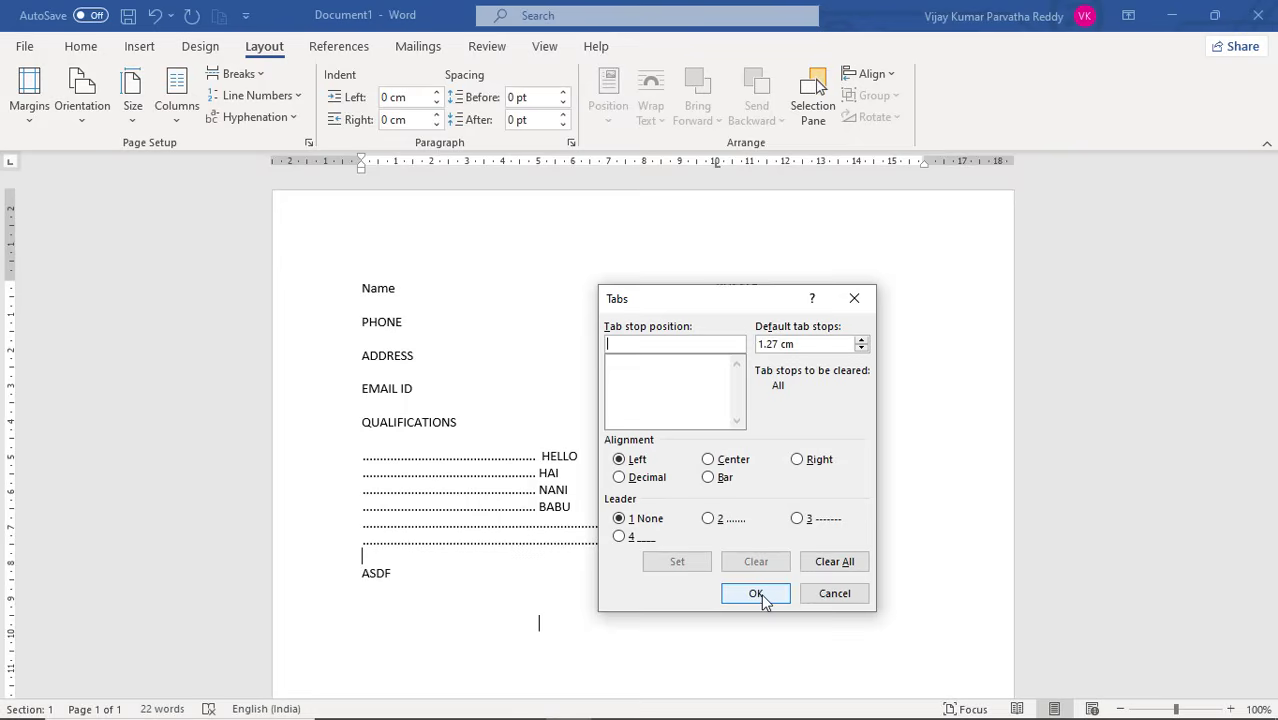
pyautogui.click(764, 600)
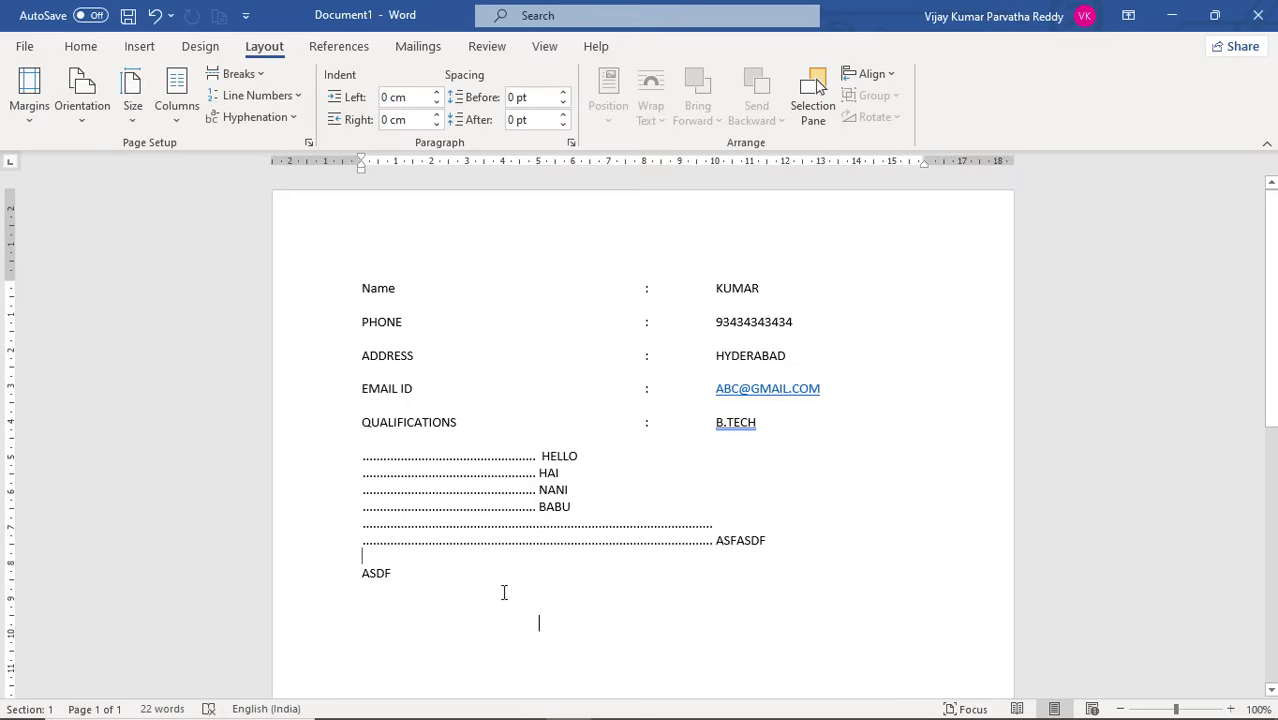
# Delete the ASDF text below the dotted-leader lines
pyautogui.moveTo(405, 573); pyautogui.dragTo(355, 558)
pyautogui.press('BackSpace')
pyautogui.press('Up')
pyautogui.click(470, 466)
pyautogui.click(651, 373)
pyautogui.moveTo(360, 278); pyautogui.dragTo(696, 593)
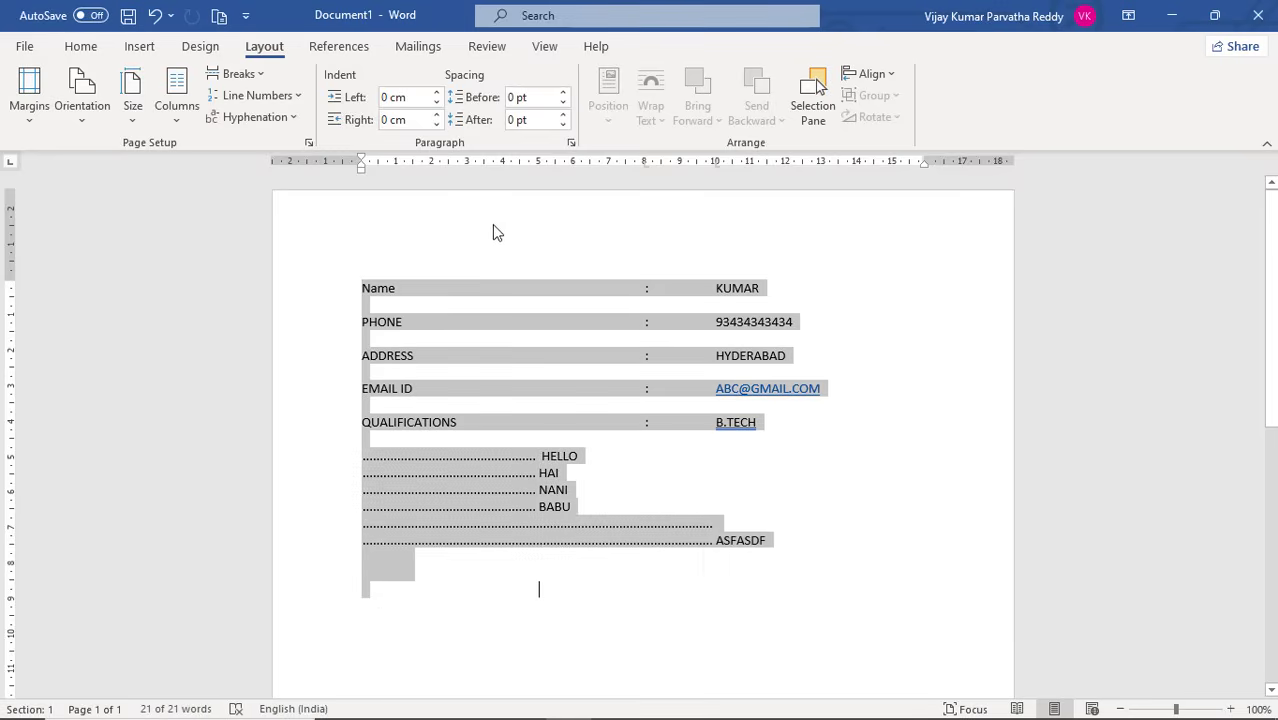
pyautogui.click(571, 143)
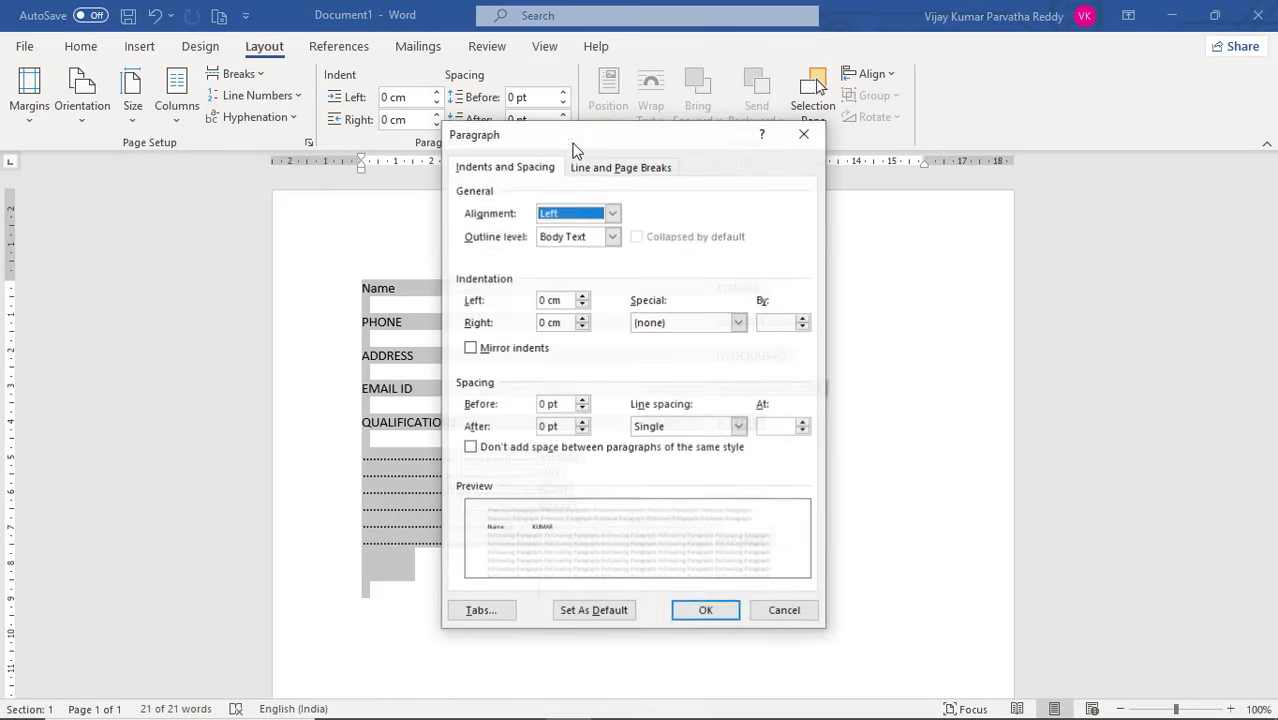
pyautogui.click(502, 612)
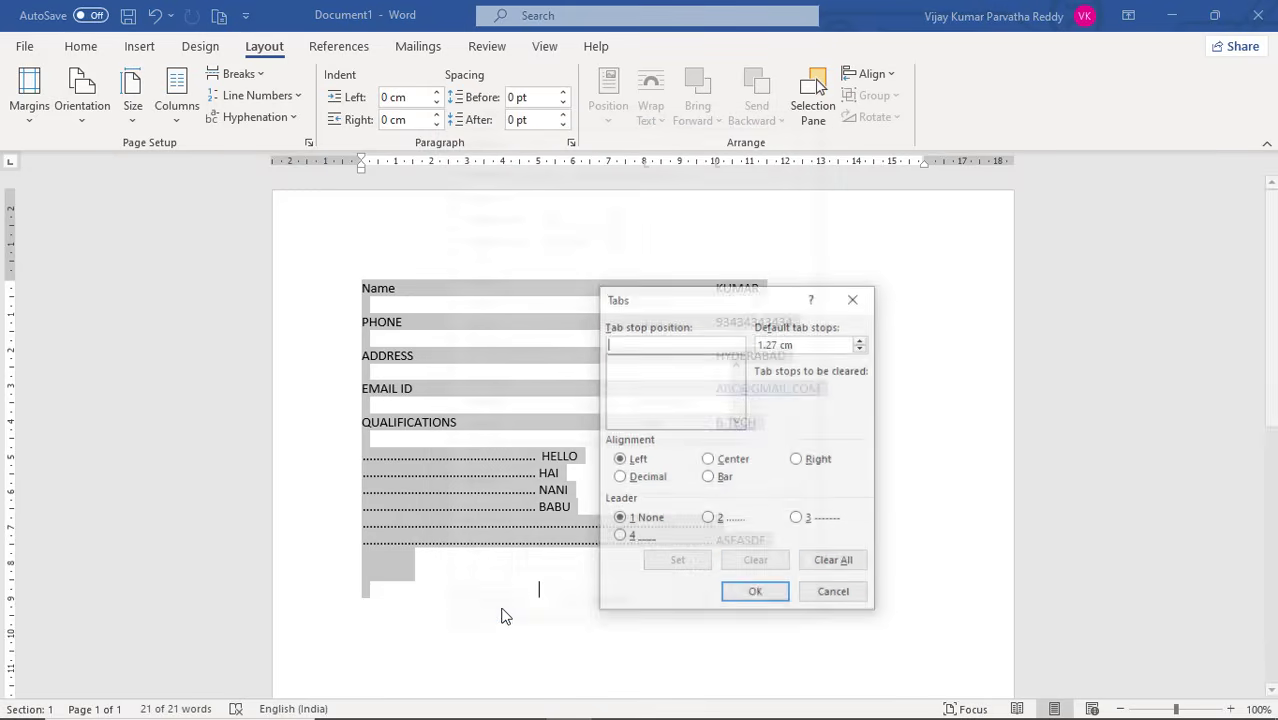
pyautogui.click(818, 600)
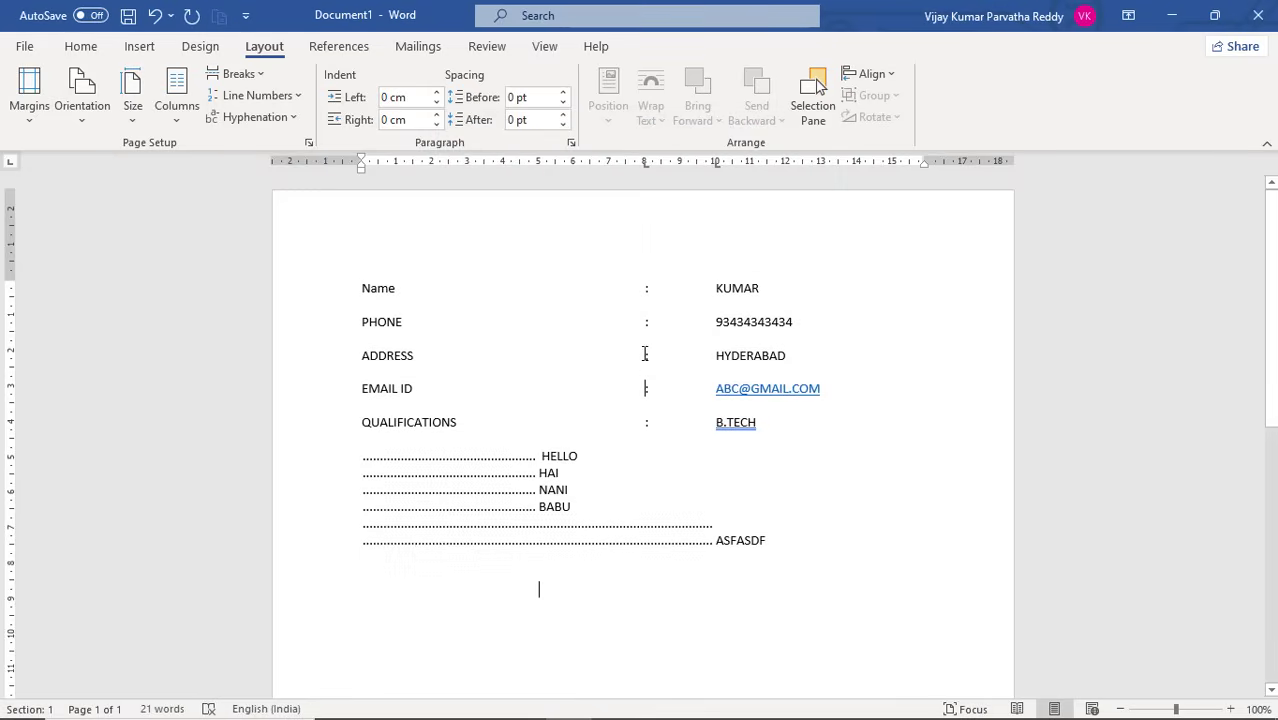
# Clear all custom tab stops from the PHONE line
pyautogui.click(607, 323)
pyautogui.click(571, 147)
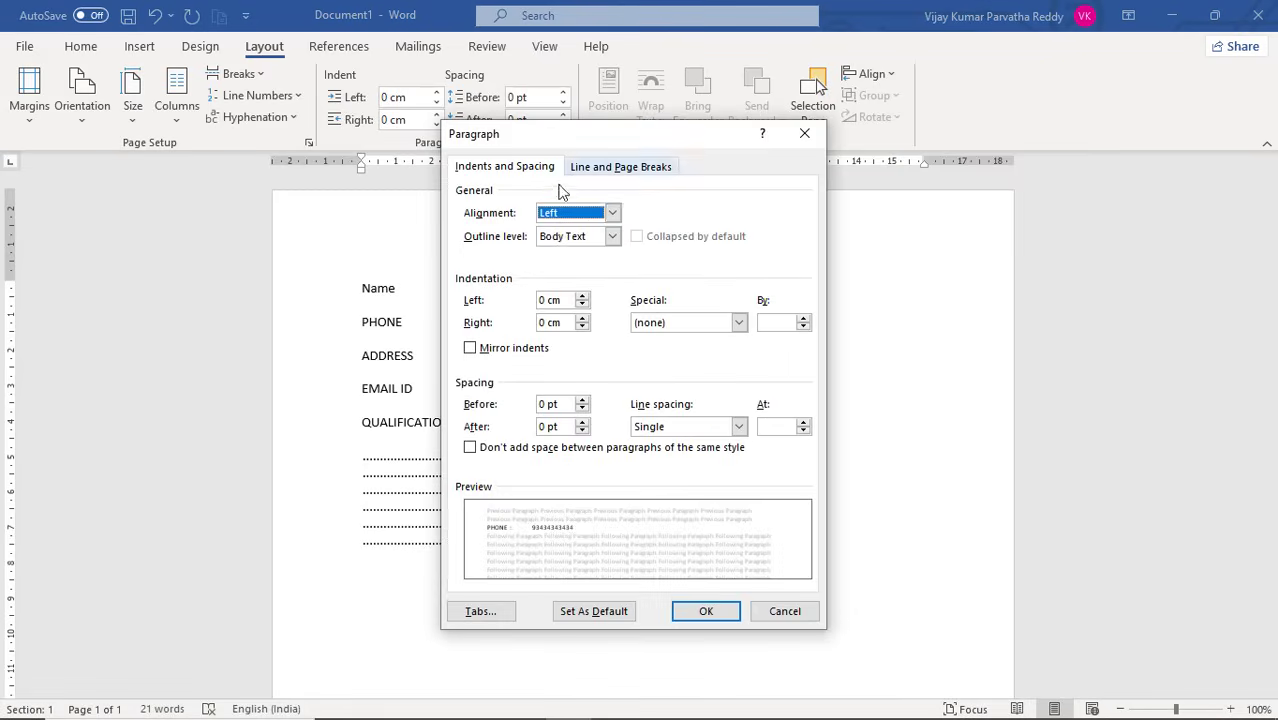
pyautogui.click(481, 611)
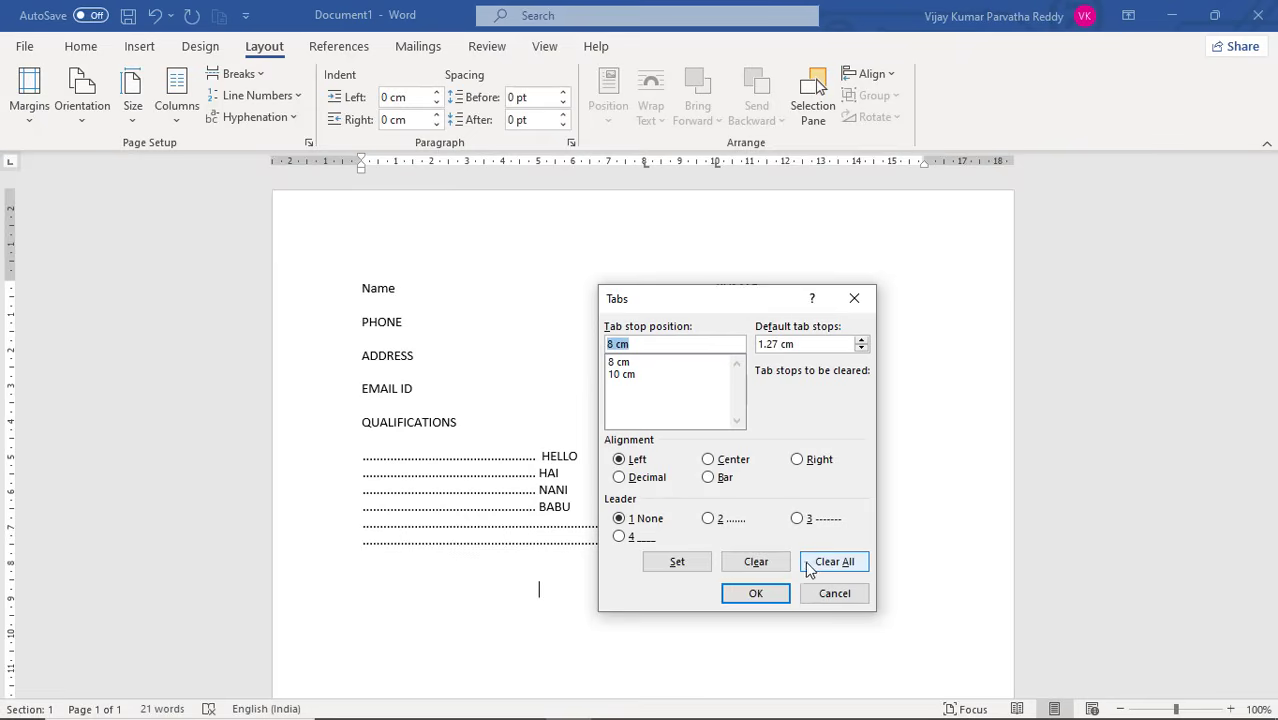
pyautogui.click(838, 563)
pyautogui.click(755, 594)
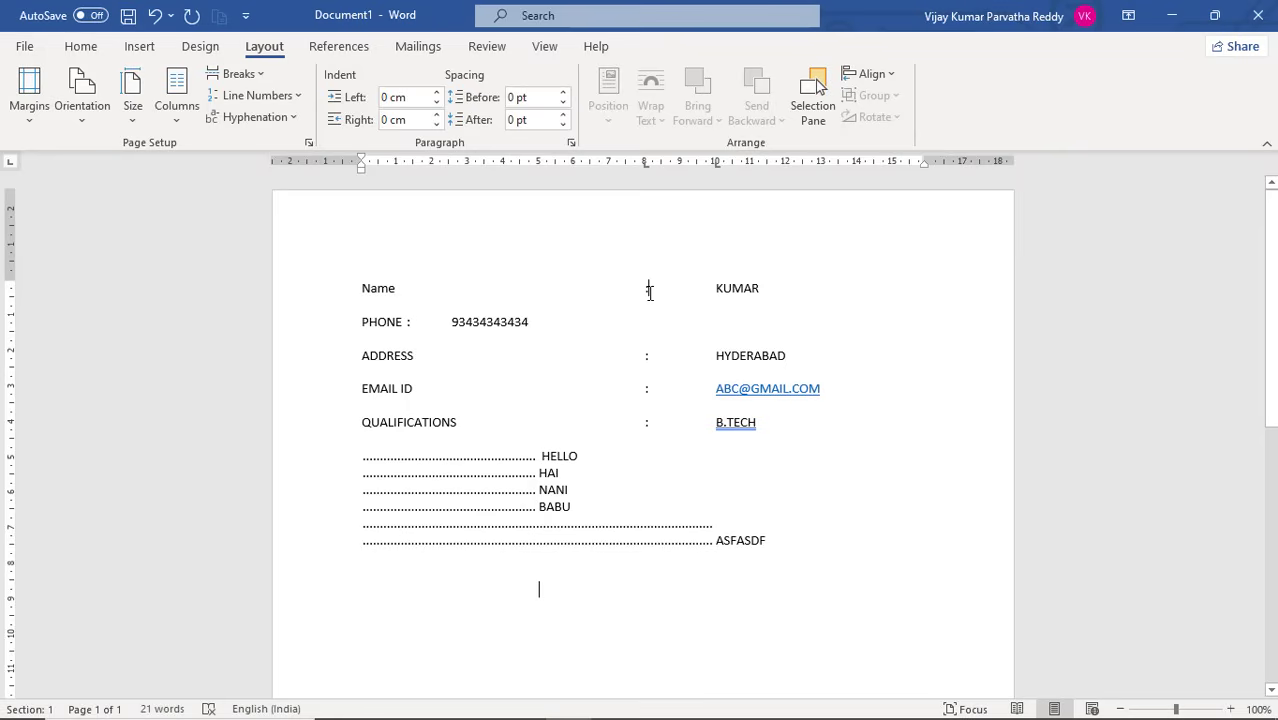
# Clear all custom tab stops from the Name line
pyautogui.click(571, 143)
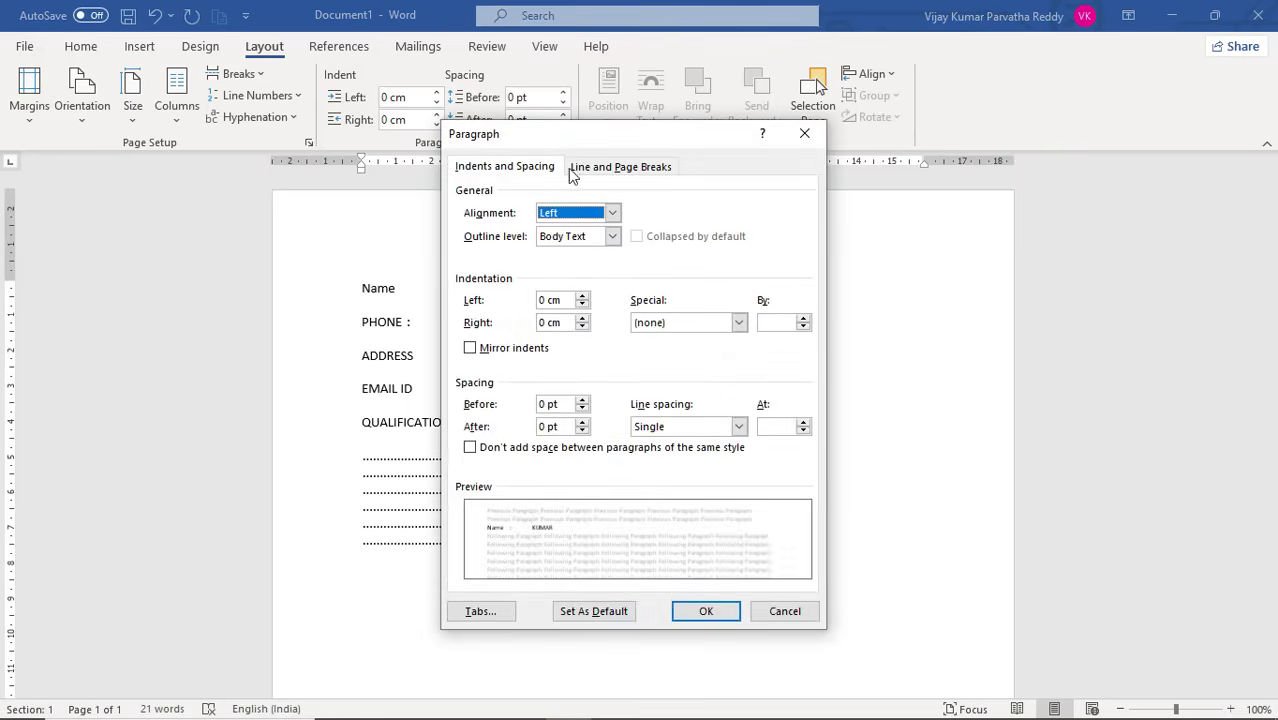
pyautogui.click(500, 612)
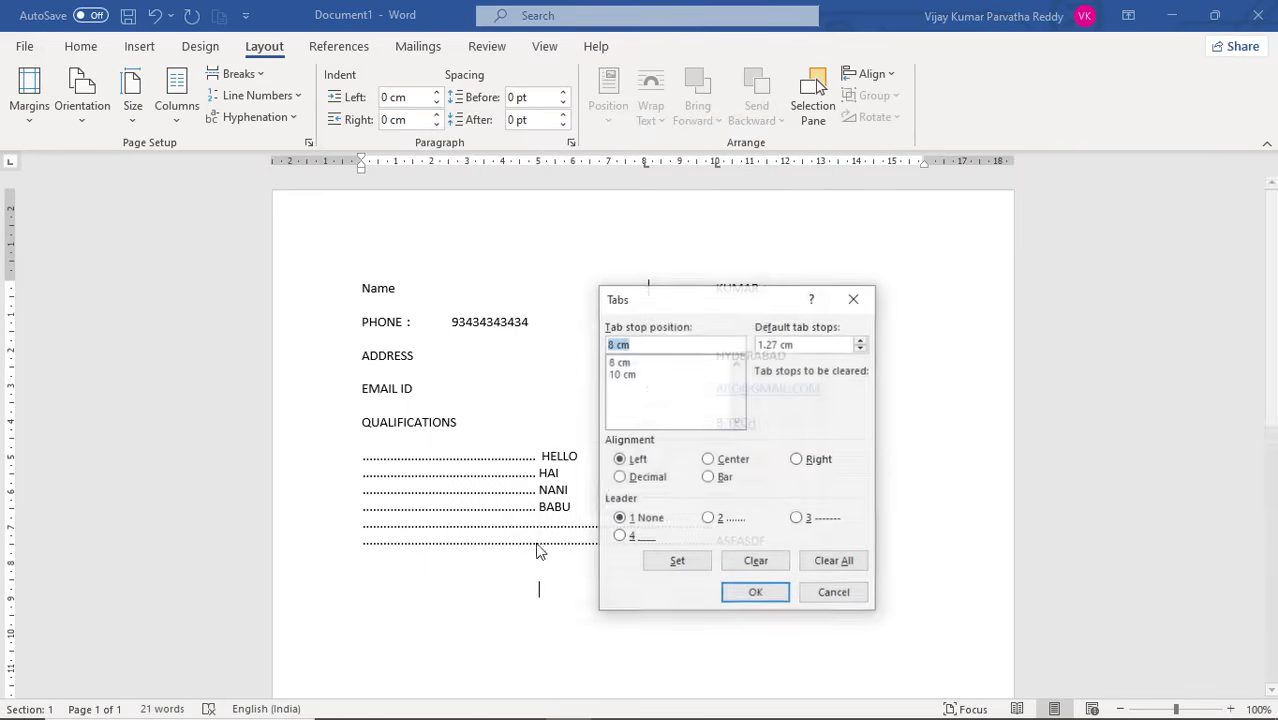
pyautogui.click(830, 563)
pyautogui.click(757, 594)
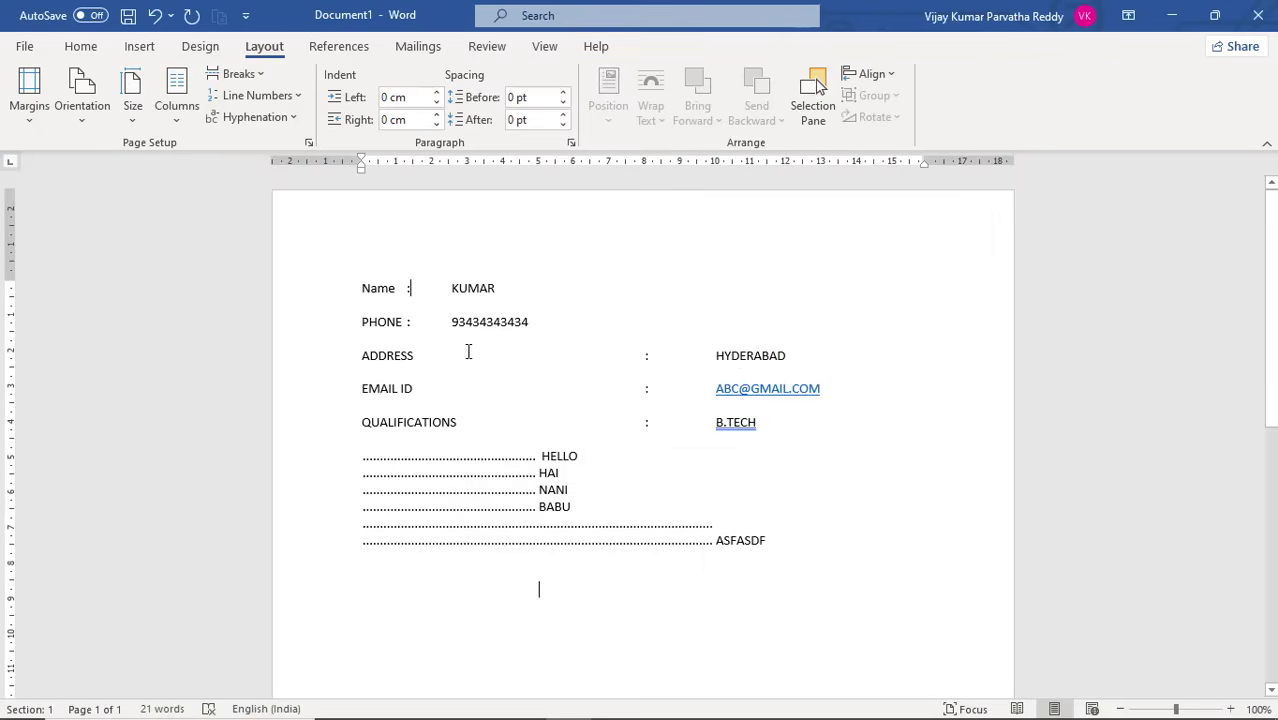
pyautogui.click(647, 358)
pyautogui.click(660, 395)
pyautogui.click(628, 491)
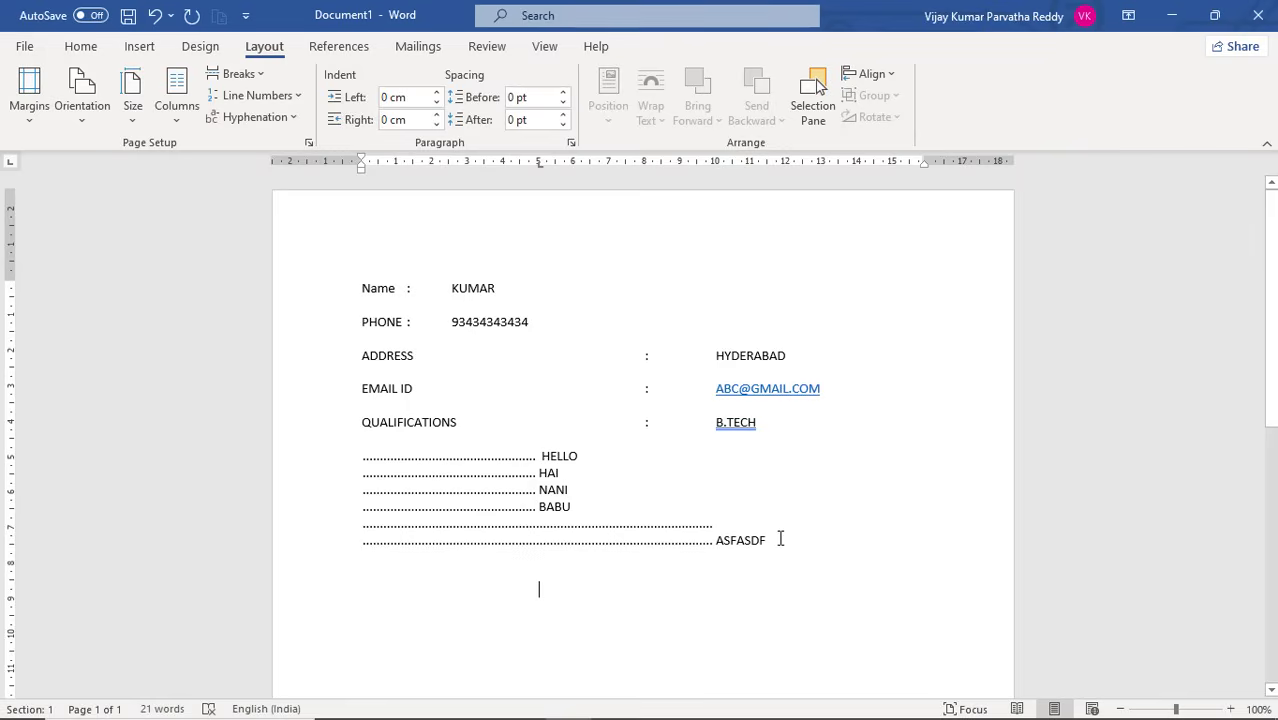